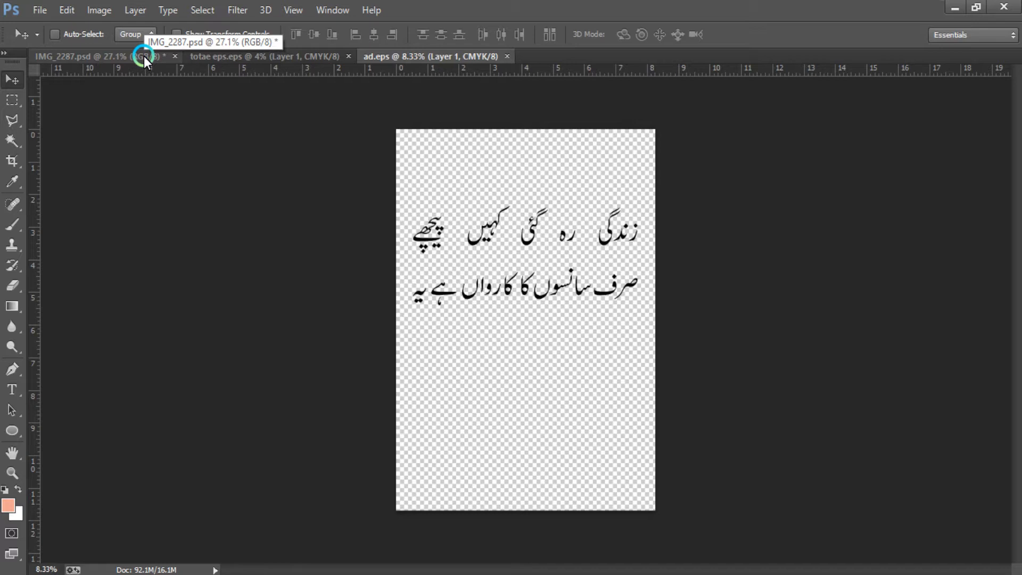
# Step: Copy the two-line Urdu text from ad.eps onto the right part of the IMG_2287.psd photo, and close ad.eps without saving
pyautogui.click(143, 56)
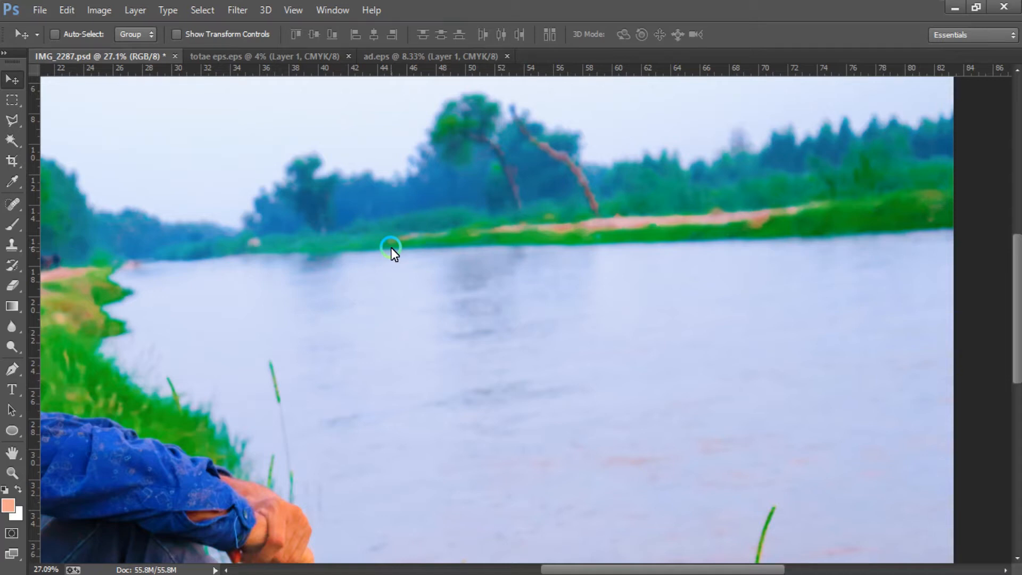
pyautogui.scroll(-5, 392, 252)
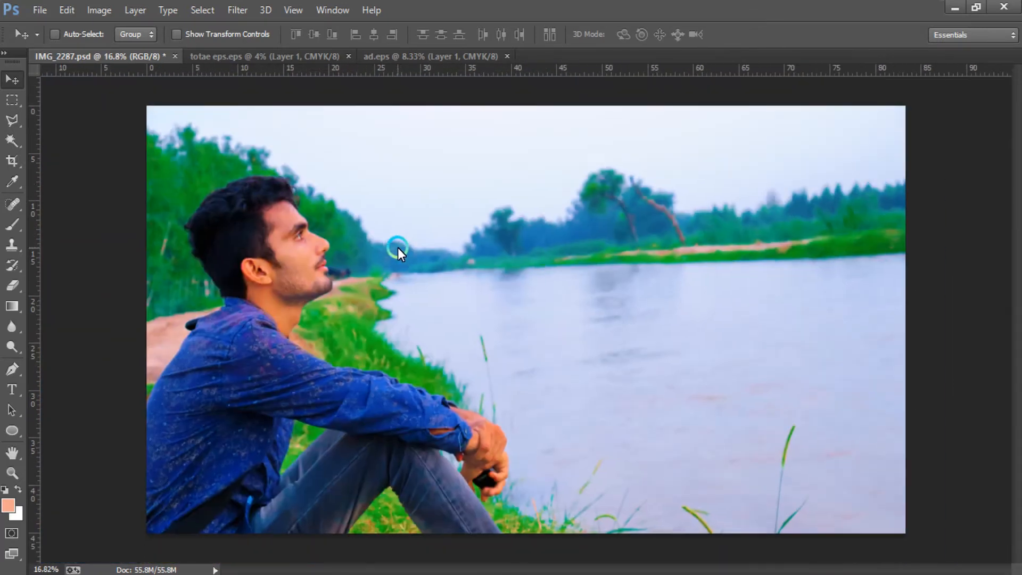
pyautogui.rightClick(407, 245)
pyautogui.click(439, 255)
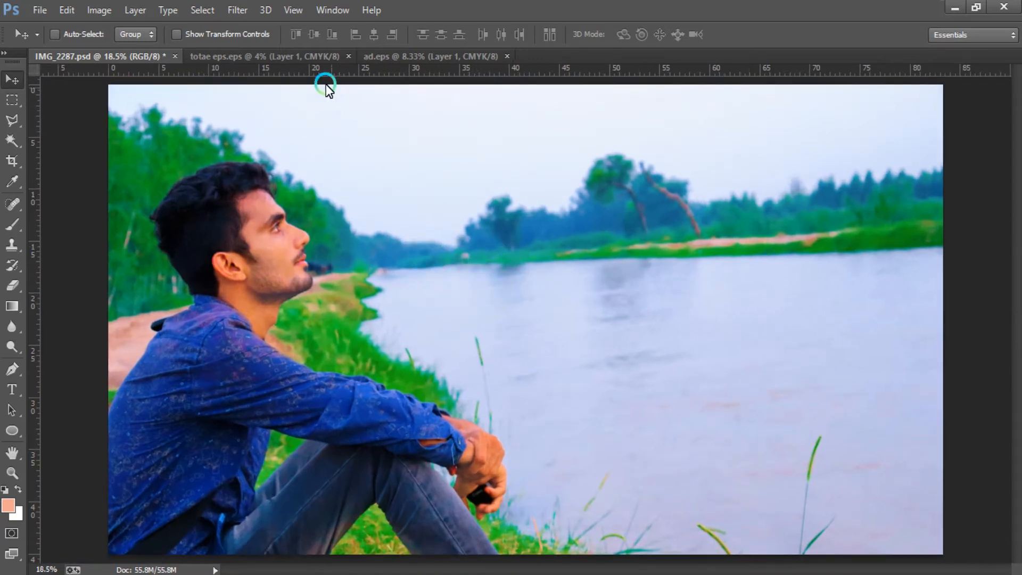
pyautogui.click(398, 56)
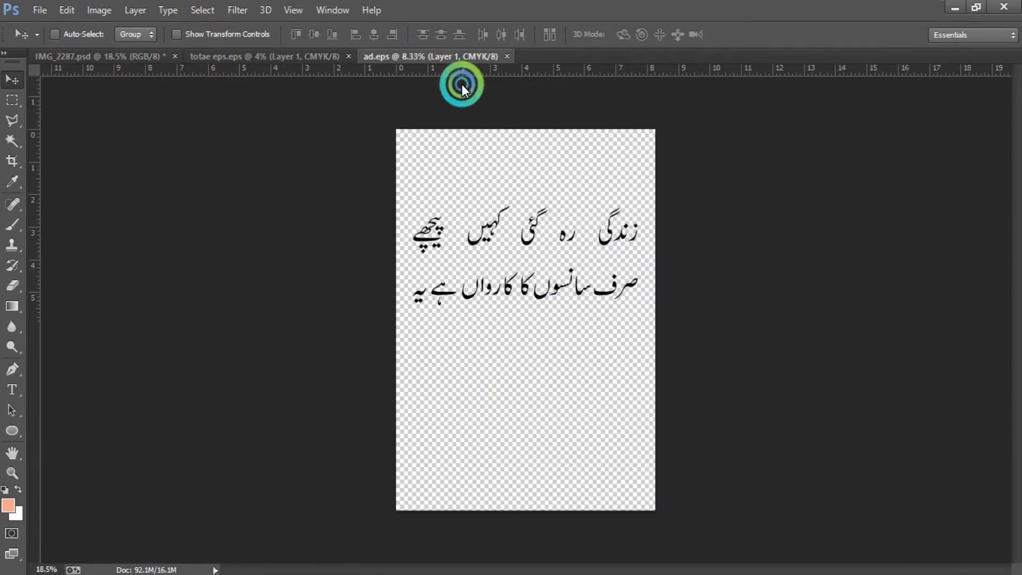
pyautogui.moveTo(529, 283); pyautogui.dragTo(660, 246)
pyautogui.click(540, 56)
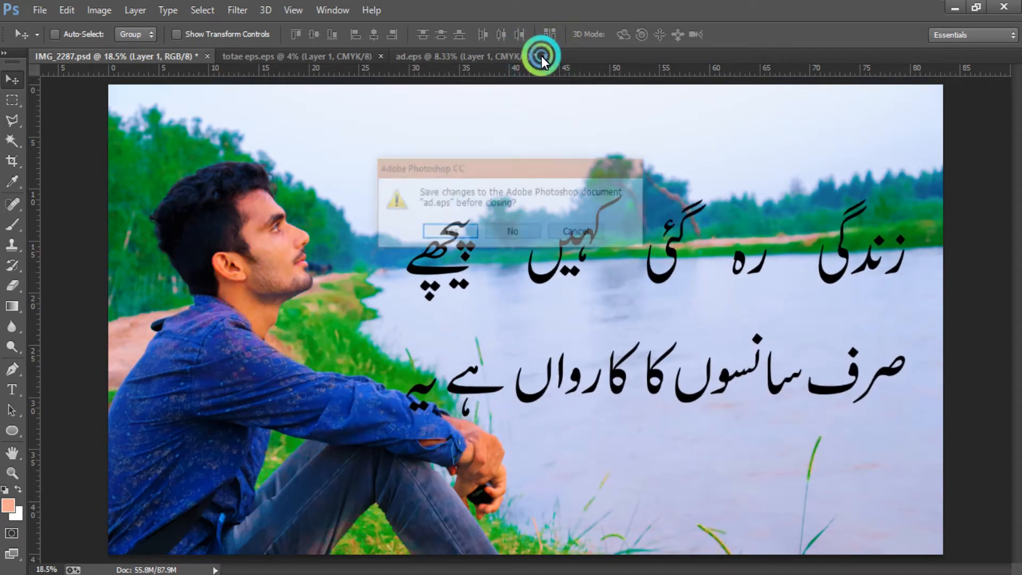
pyautogui.click(524, 231)
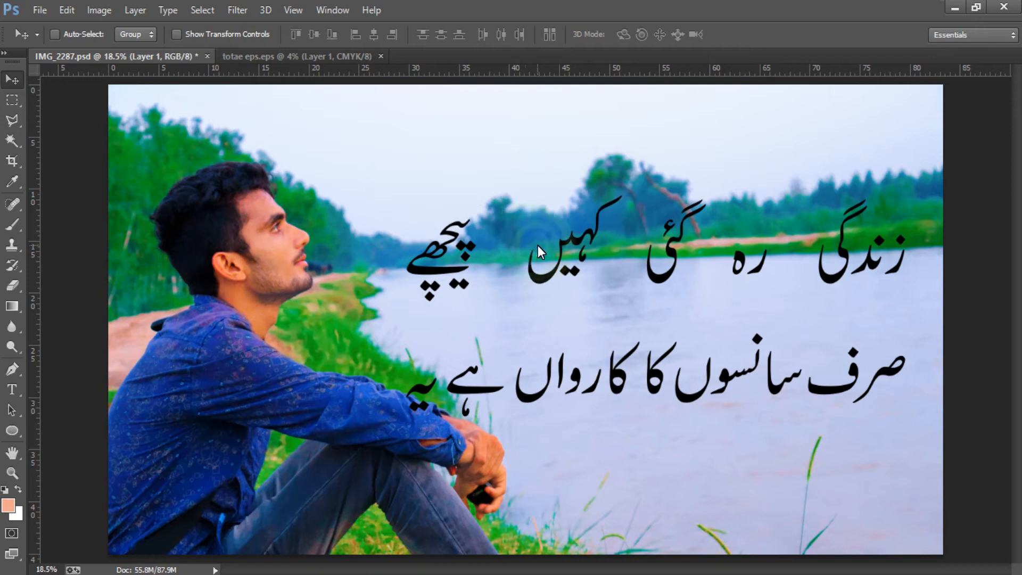
# Step: Select the second line of the Urdu text with a rectangular marquee and move it up closer to the first line
pyautogui.press('m')
pyautogui.moveTo(362, 328); pyautogui.dragTo(925, 486)
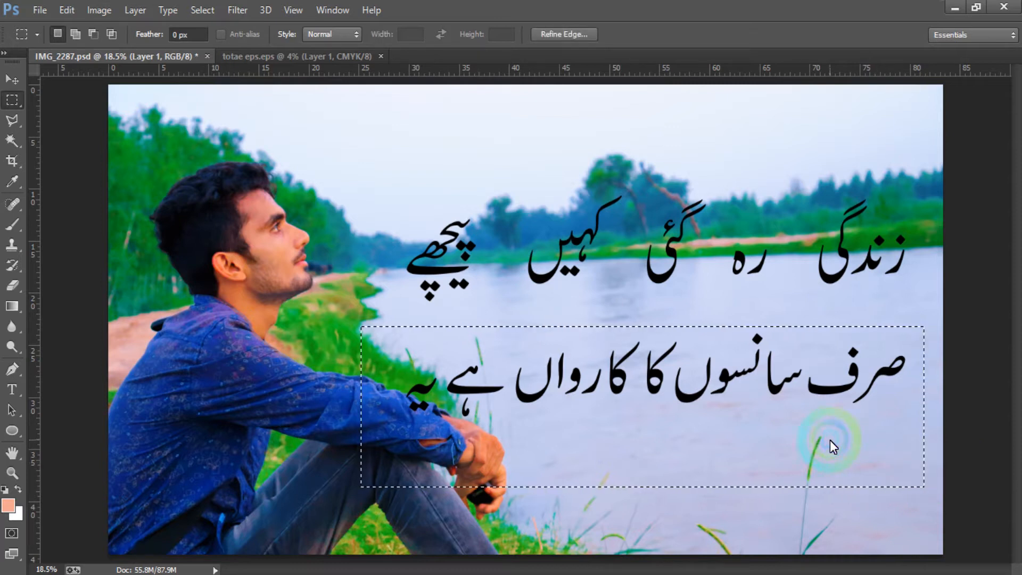
pyautogui.press('v')
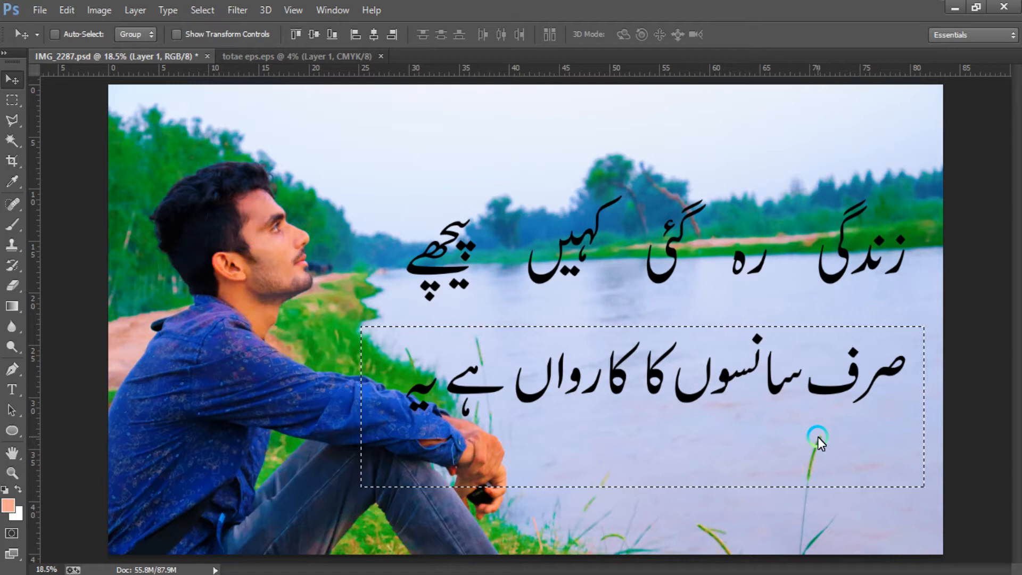
pyautogui.hotkey('shift', 'Up')
pyautogui.hotkey('shift', 'Up')
pyautogui.hotkey('shift', 'Up')
pyautogui.hotkey('shift', 'Up')
pyautogui.hotkey('shift', 'Up')
pyautogui.hotkey('shift', 'Up')
pyautogui.hotkey('shift', 'Up')
pyautogui.hotkey('shift', 'Up')
pyautogui.hotkey('shift', 'Up')
pyautogui.hotkey('shift', 'Up')
pyautogui.hotkey('shift', 'Up')
pyautogui.hotkey('shift', 'Up')
pyautogui.hotkey('shift', 'Up')
pyautogui.hotkey('shift', 'Up')
pyautogui.hotkey('shift', 'Up')
pyautogui.hotkey('shift', 'Up')
pyautogui.hotkey('shift', 'Up')
pyautogui.hotkey('shift', 'Up')
pyautogui.hotkey('shift', 'Up')
pyautogui.hotkey('shift', 'Up')
pyautogui.hotkey('shift', 'Up')
pyautogui.hotkey('shift', 'Up')
pyautogui.hotkey('shift', 'Up')
pyautogui.hotkey('shift', 'Up')
pyautogui.hotkey('shift', 'Up')
pyautogui.hotkey('shift', 'Up')
pyautogui.hotkey('shift', 'Up')
pyautogui.hotkey('shift', 'Up')
pyautogui.hotkey('shift', 'Up')
pyautogui.hotkey('shift', 'Up')
pyautogui.hotkey('shift', 'Up')
pyautogui.hotkey('shift', 'Up')
pyautogui.hotkey('shift', 'Up')
pyautogui.hotkey('shift', 'Up')
pyautogui.hotkey('shift', 'Up')
pyautogui.hotkey('shift', 'Up')
pyautogui.hotkey('shift', 'Up')
pyautogui.hotkey('shift', 'Up')
pyautogui.hotkey('shift', 'Up')
pyautogui.hotkey('shift', 'Up')
pyautogui.hotkey('shift', 'Up')
pyautogui.hotkey('shift', 'Up')
pyautogui.hotkey('shift', 'Up')
pyautogui.hotkey('shift', 'Up')
pyautogui.hotkey('shift', 'Up')
pyautogui.hotkey('shift', 'Down')
pyautogui.hotkey('shift', 'Down')
pyautogui.hotkey('shift', 'Down')
pyautogui.hotkey('shift', 'Down')
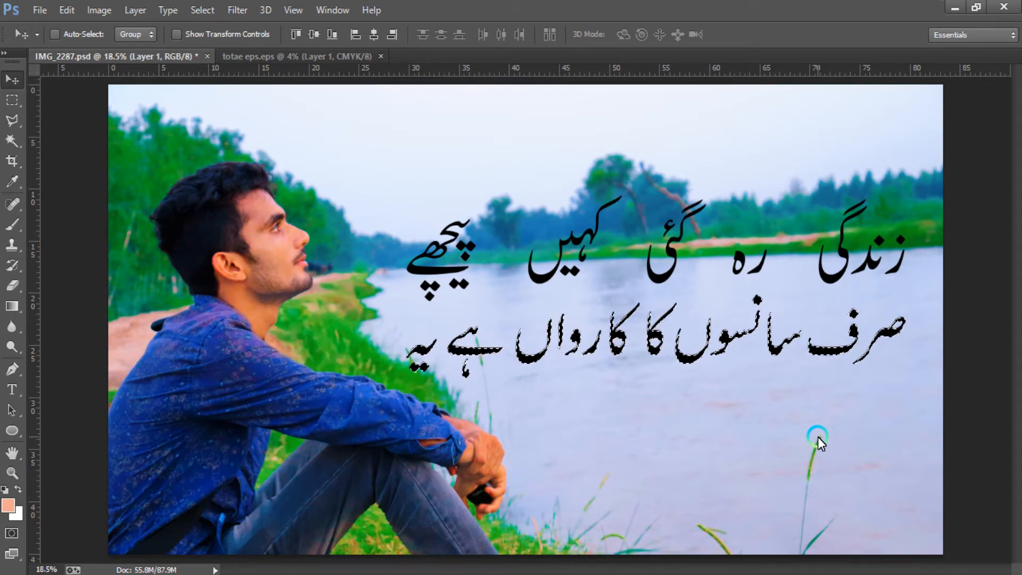
pyautogui.moveTo(748, 338); pyautogui.dragTo(756, 343)
pyautogui.hotkey('ctrl', 'z')
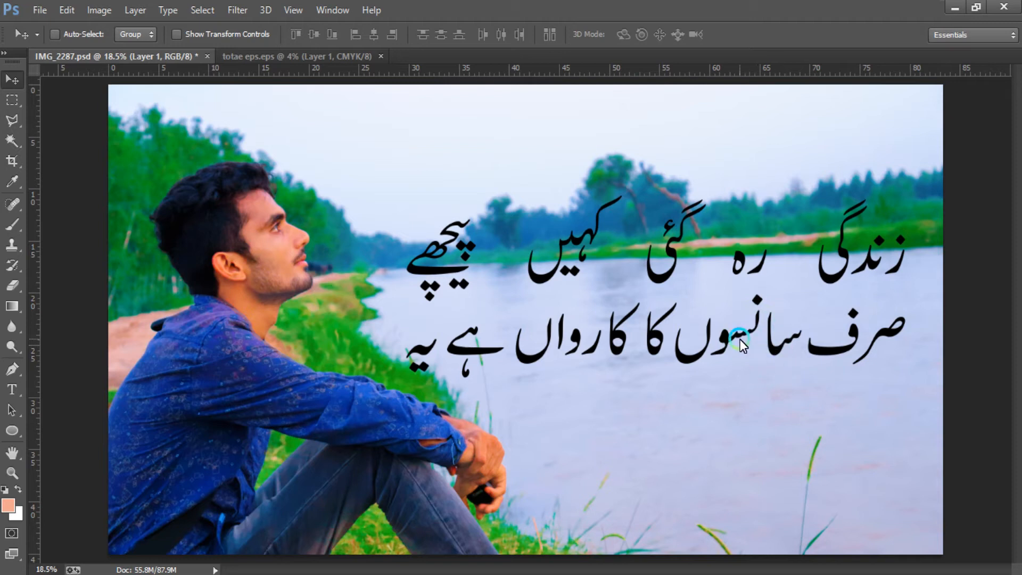
# Step: Copy the small looped heh-shaped glyph from totae eps.eps into the photo, above the last word of the second text line
pyautogui.click(288, 57)
pyautogui.scroll(3, 399, 244)
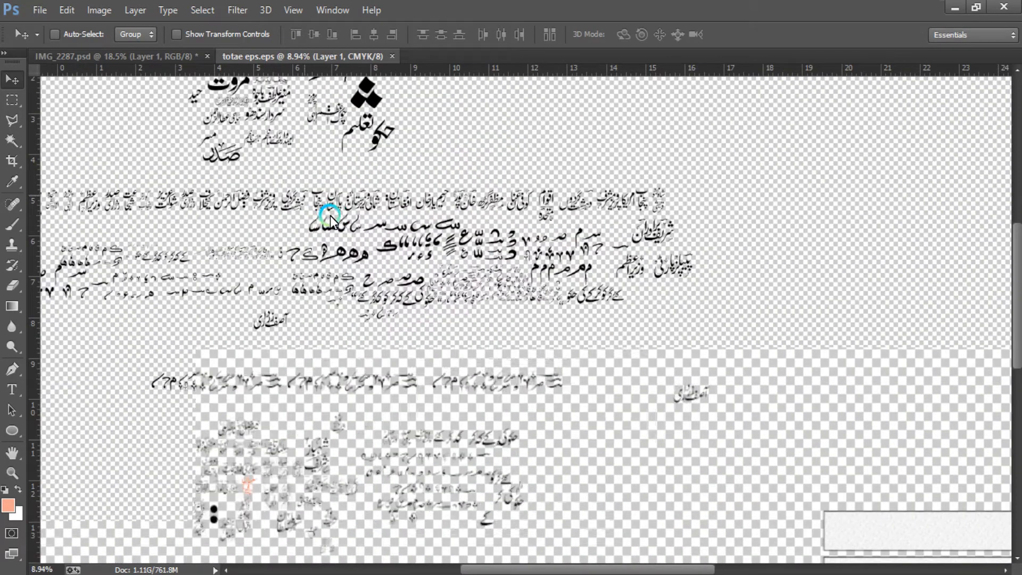
pyautogui.scroll(2, 330, 215)
pyautogui.hscroll(-5, 544, 293)
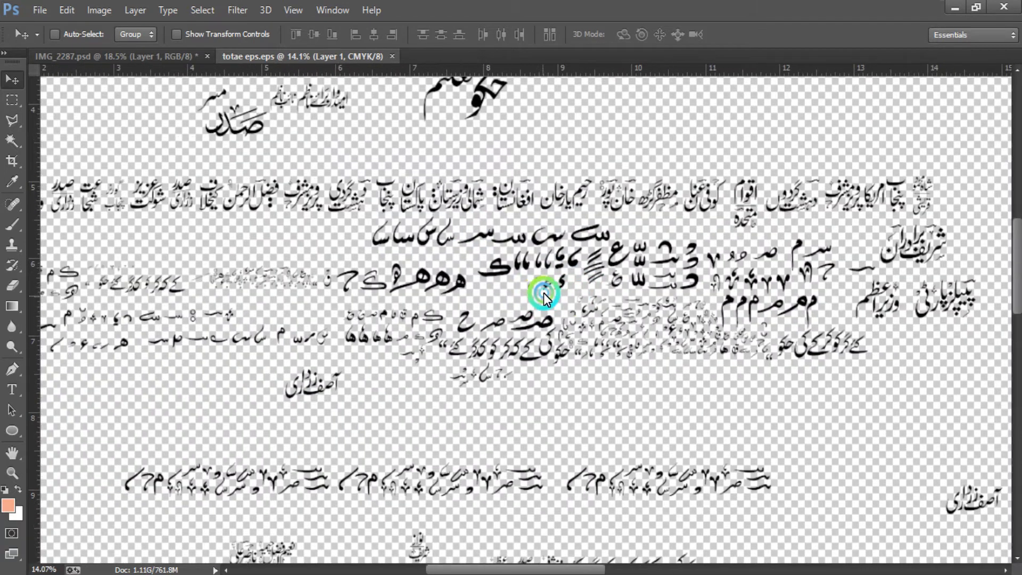
pyautogui.click(182, 55)
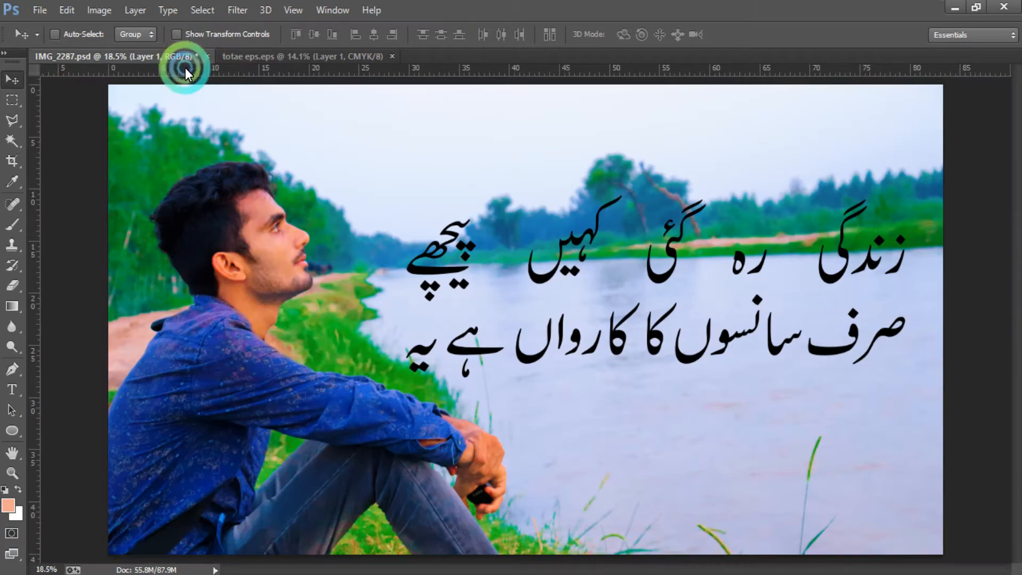
pyautogui.click(298, 56)
pyautogui.scroll(4, 476, 298)
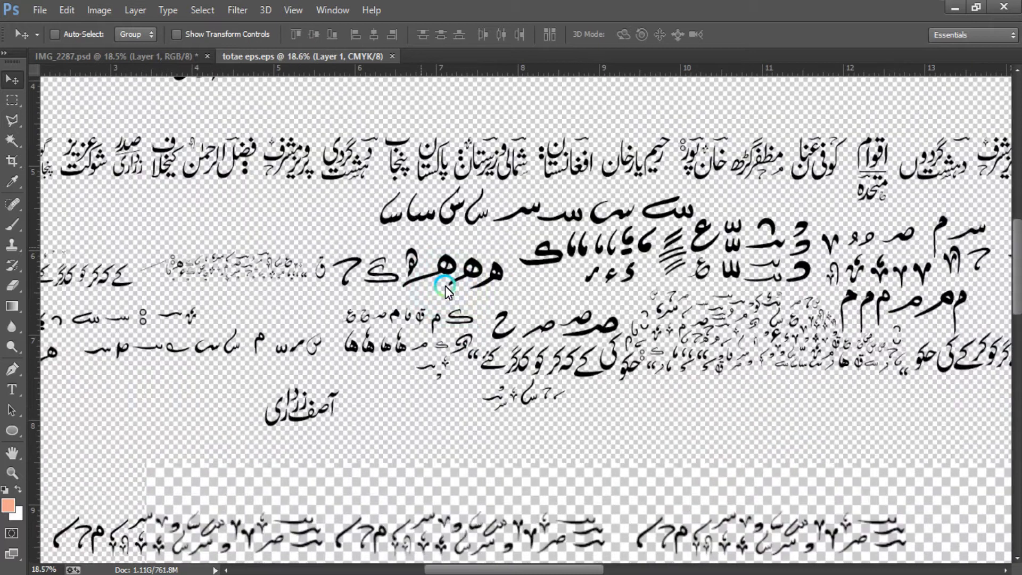
pyautogui.moveTo(555, 295); pyautogui.dragTo(507, 309)
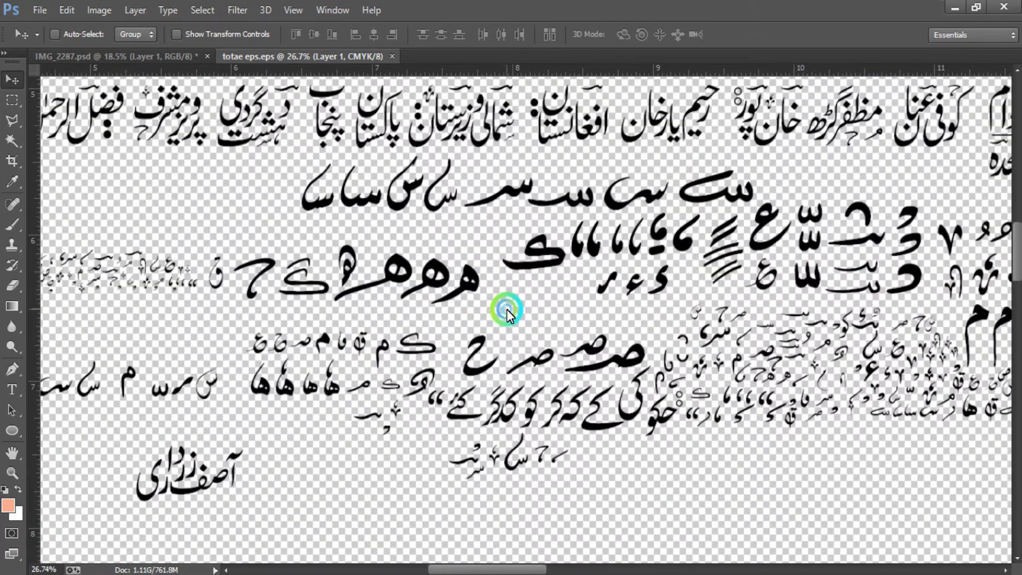
pyautogui.press('m')
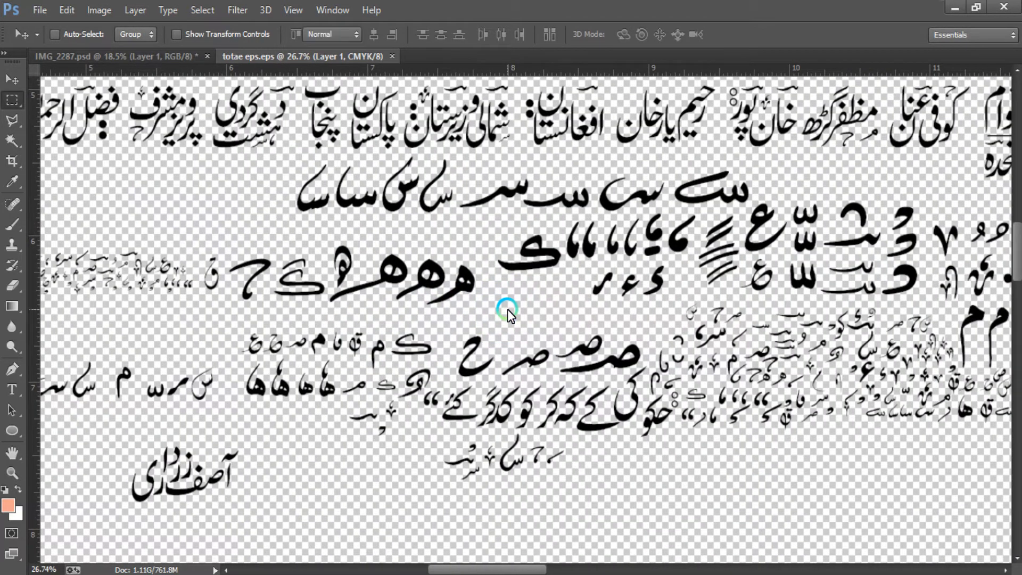
pyautogui.scroll(2, 456, 282)
pyautogui.press('l')
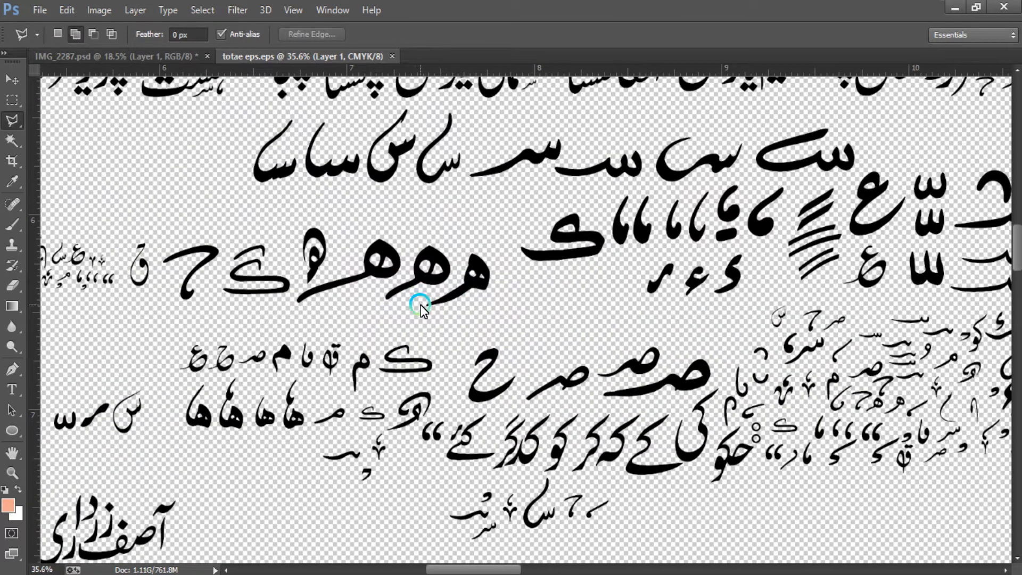
pyautogui.click(306, 288)
pyautogui.click(330, 269)
pyautogui.click(332, 242)
pyautogui.click(323, 217)
pyautogui.click(299, 213)
pyautogui.click(300, 251)
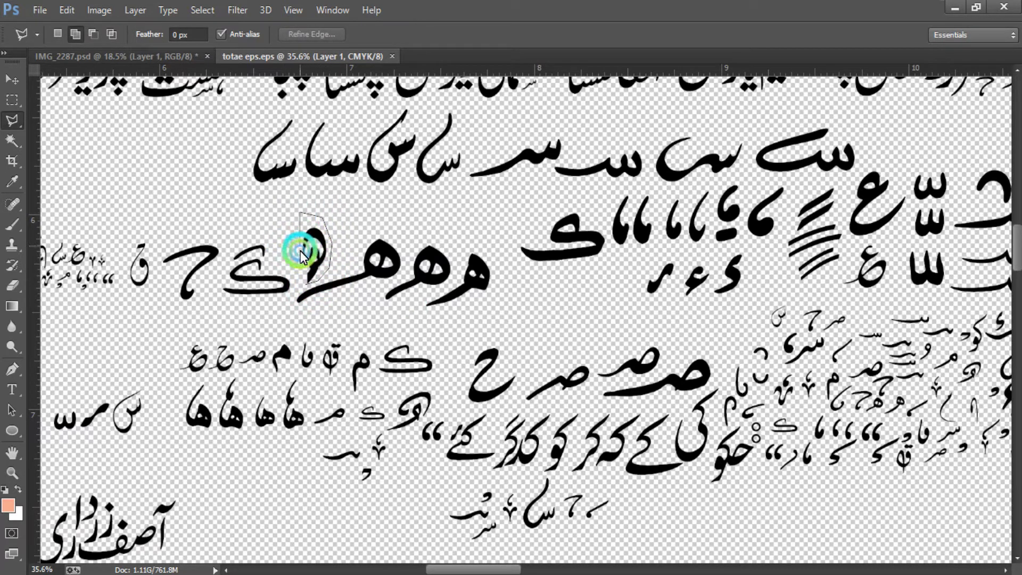
pyautogui.doubleClick(299, 283)
pyautogui.press('v')
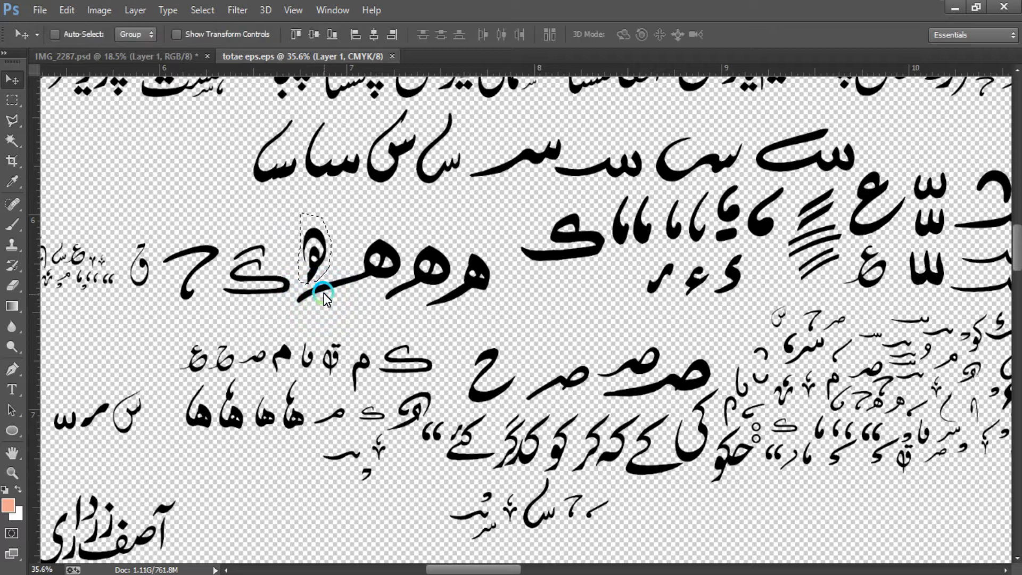
pyautogui.moveTo(313, 234)
pyautogui.mouseDown()
pyautogui.moveTo(161, 89)
pyautogui.moveTo(162, 60)
pyautogui.moveTo(337, 223)
pyautogui.moveTo(408, 334)
pyautogui.moveTo(417, 328)
pyautogui.moveTo(399, 328)
pyautogui.moveTo(407, 337)
pyautogui.mouseUp()
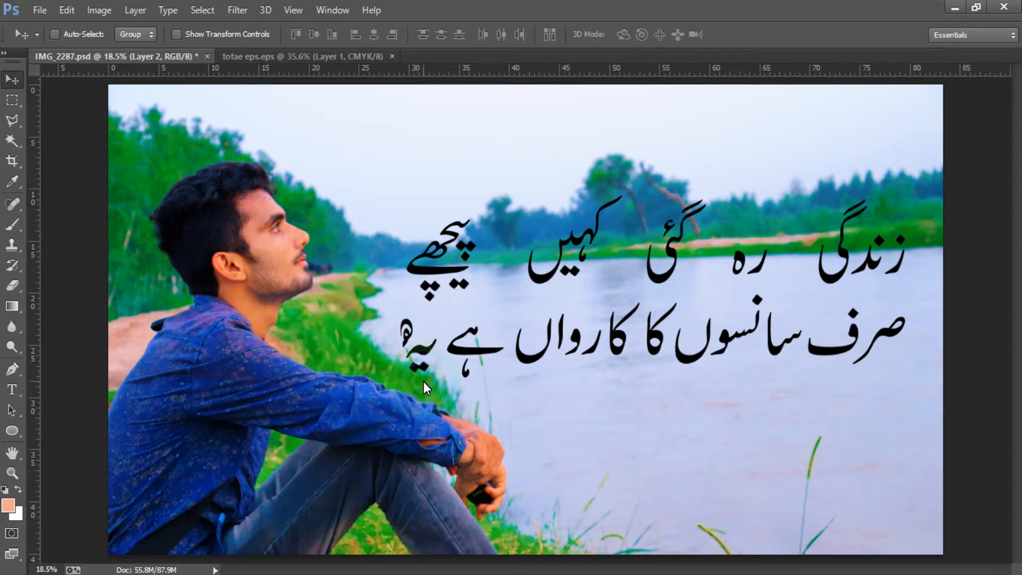
# Step: Outline the curved seen-shaped stroke in totae eps.eps with the Polygonal Lasso and copy it above the word سانسوں in the photo
pyautogui.click(270, 56)
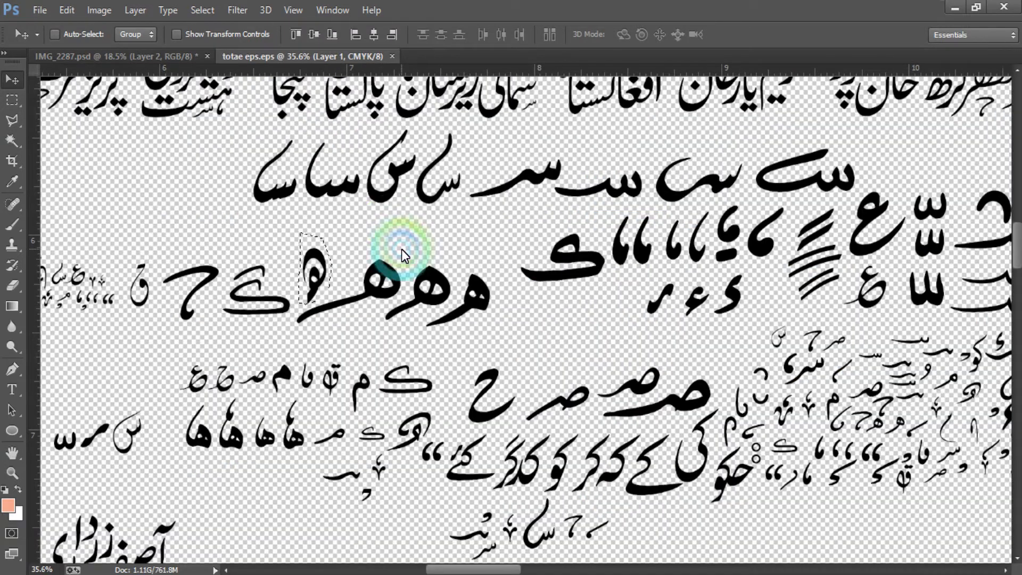
pyautogui.click(156, 58)
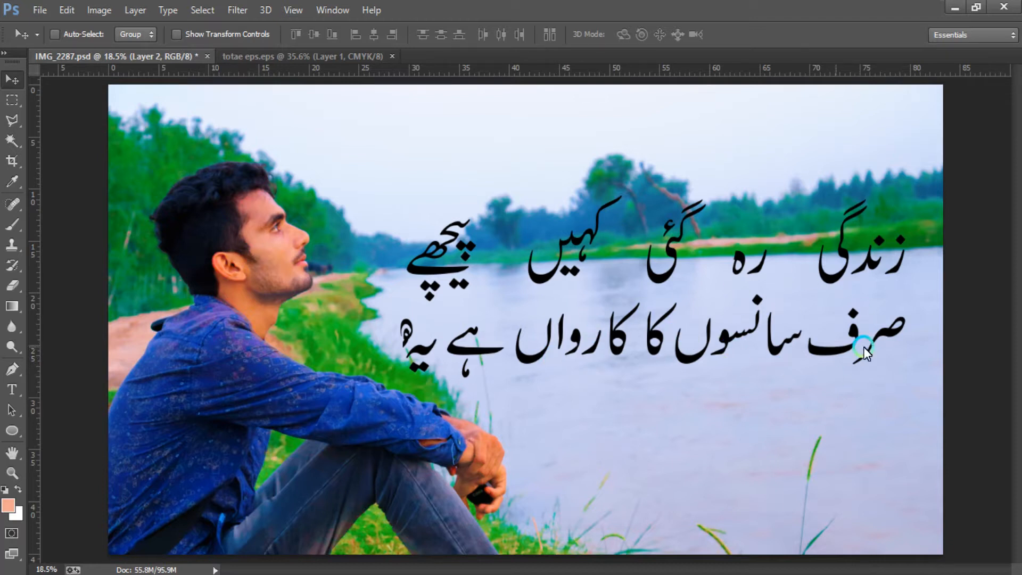
pyautogui.click(264, 59)
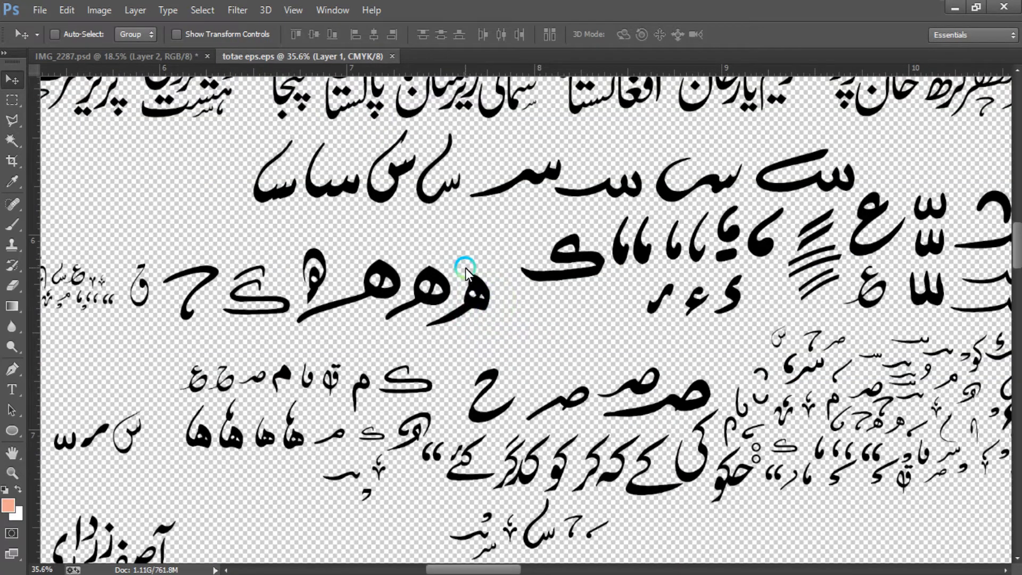
pyautogui.scroll(-1, 466, 267)
pyautogui.click(111, 56)
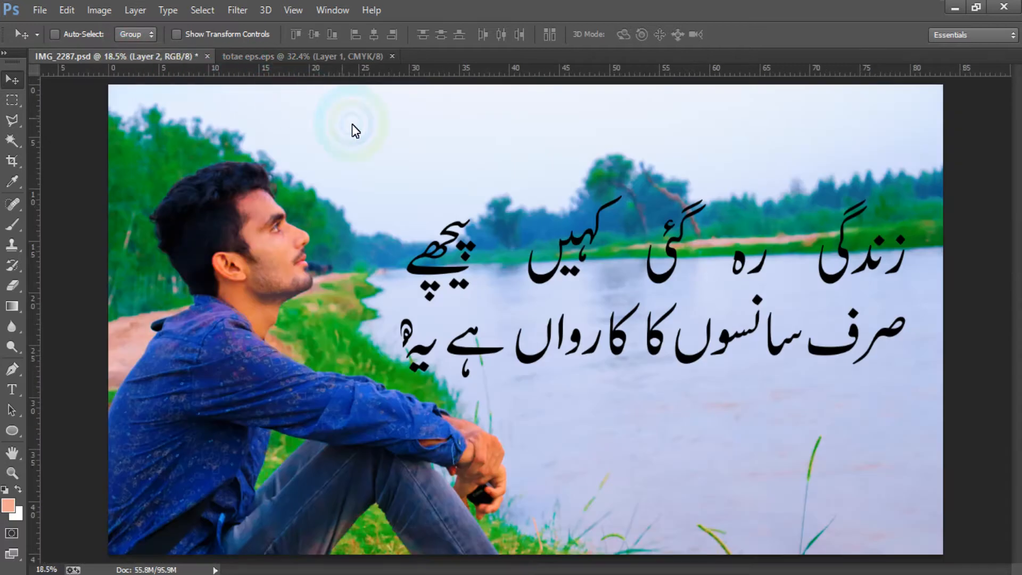
pyautogui.click(304, 55)
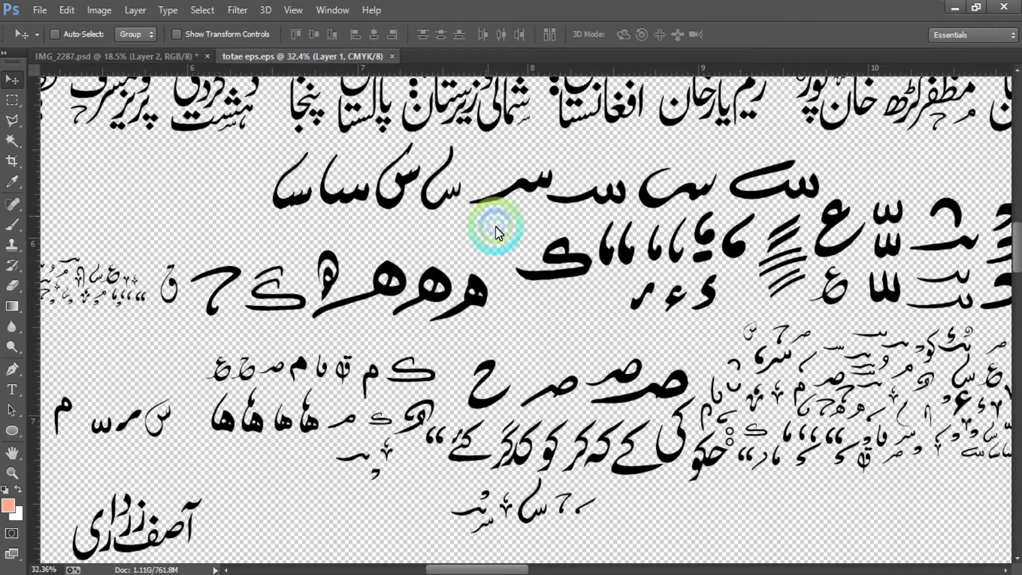
pyautogui.scroll(2, 448, 235)
pyautogui.scroll(3, 448, 235)
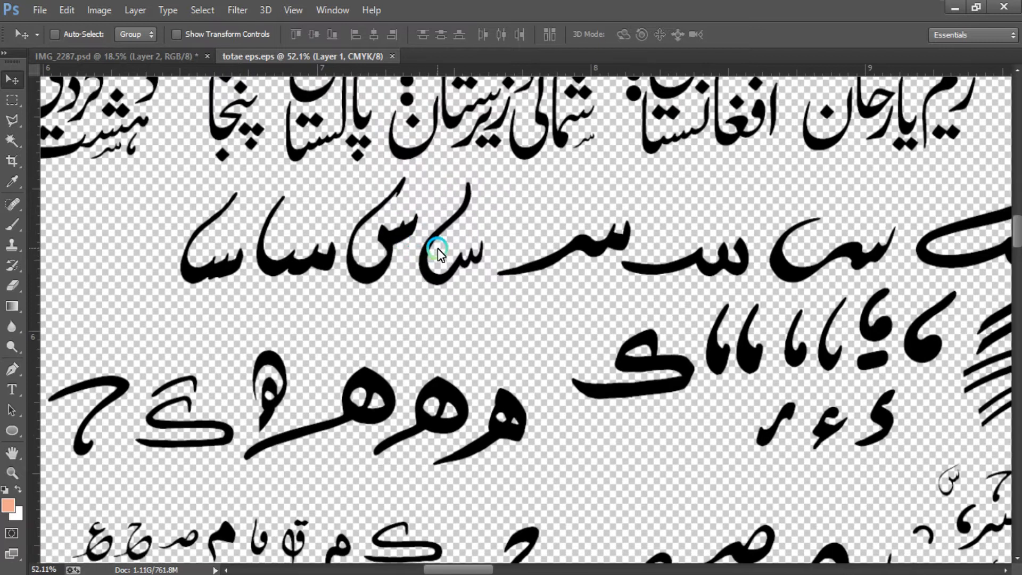
pyautogui.moveTo(443, 245); pyautogui.dragTo(446, 286)
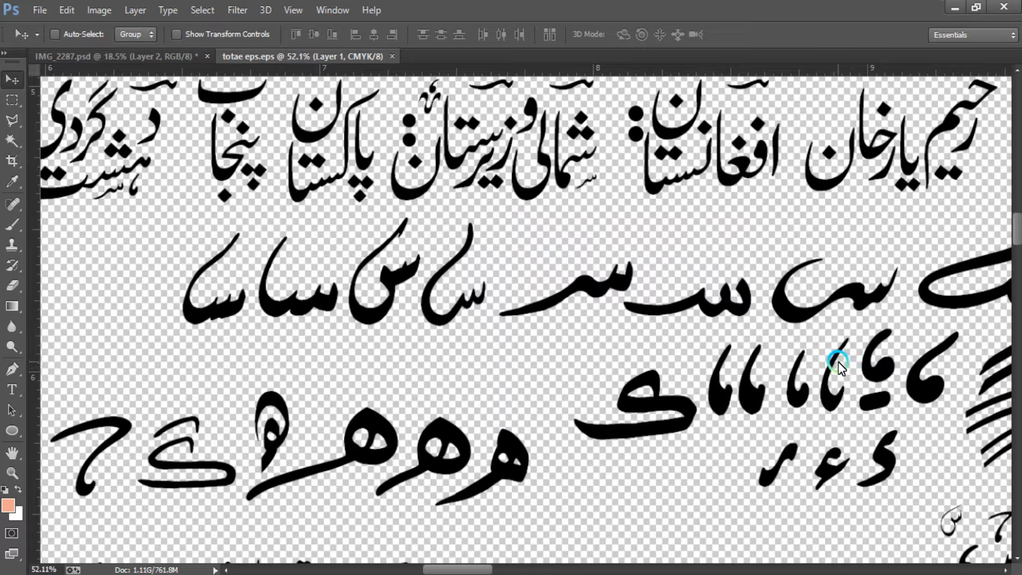
pyautogui.press('l')
pyautogui.click(771, 322)
pyautogui.click(808, 335)
pyautogui.click(827, 325)
pyautogui.click(852, 319)
pyautogui.click(881, 317)
pyautogui.click(896, 308)
pyautogui.click(909, 287)
pyautogui.click(911, 250)
pyautogui.click(854, 234)
pyautogui.click(814, 234)
pyautogui.click(778, 247)
pyautogui.click(765, 291)
pyautogui.click(763, 312)
pyautogui.click(771, 322)
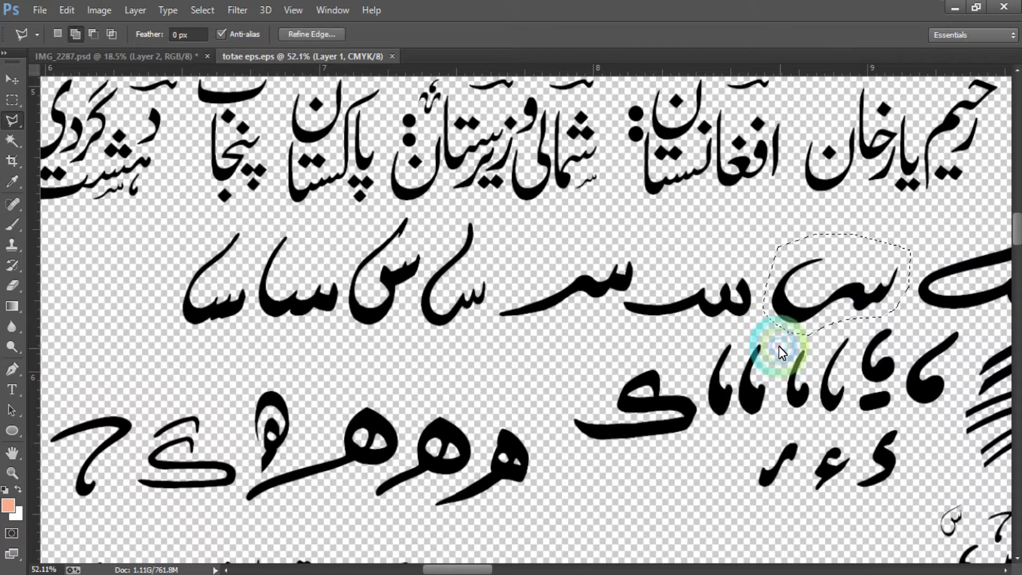
pyautogui.press('v')
pyautogui.moveTo(816, 298)
pyautogui.mouseDown()
pyautogui.moveTo(417, 182)
pyautogui.moveTo(178, 32)
pyautogui.moveTo(171, 57)
pyautogui.moveTo(710, 301)
pyautogui.moveTo(714, 315)
pyautogui.moveTo(707, 302)
pyautogui.moveTo(726, 293)
pyautogui.moveTo(718, 310)
pyautogui.moveTo(713, 297)
pyautogui.mouseUp()
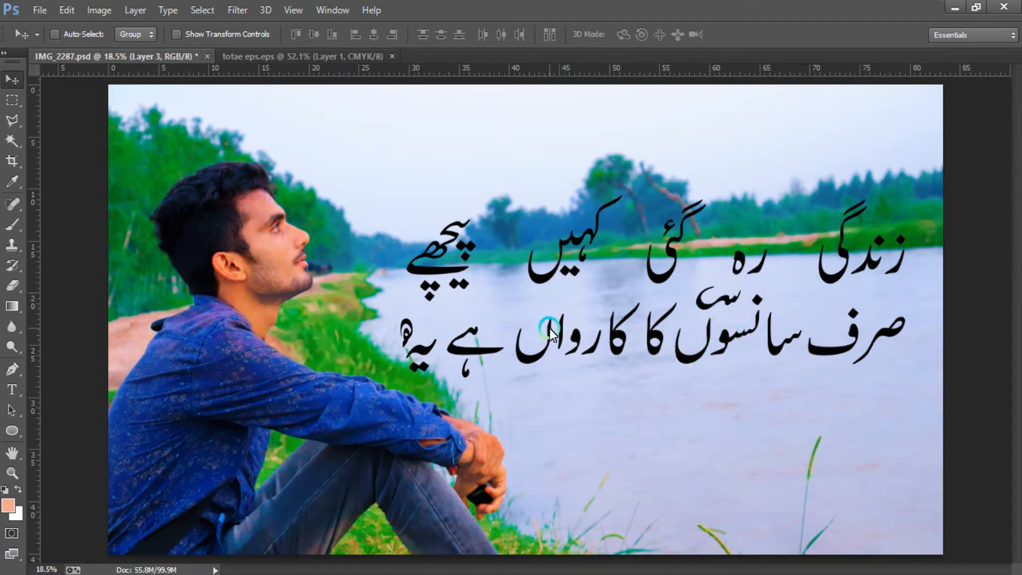
# Step: Display the photo's layer list and activate Layer 1, which holds the two-line Urdu text
pyautogui.press('m')
pyautogui.press('F7')
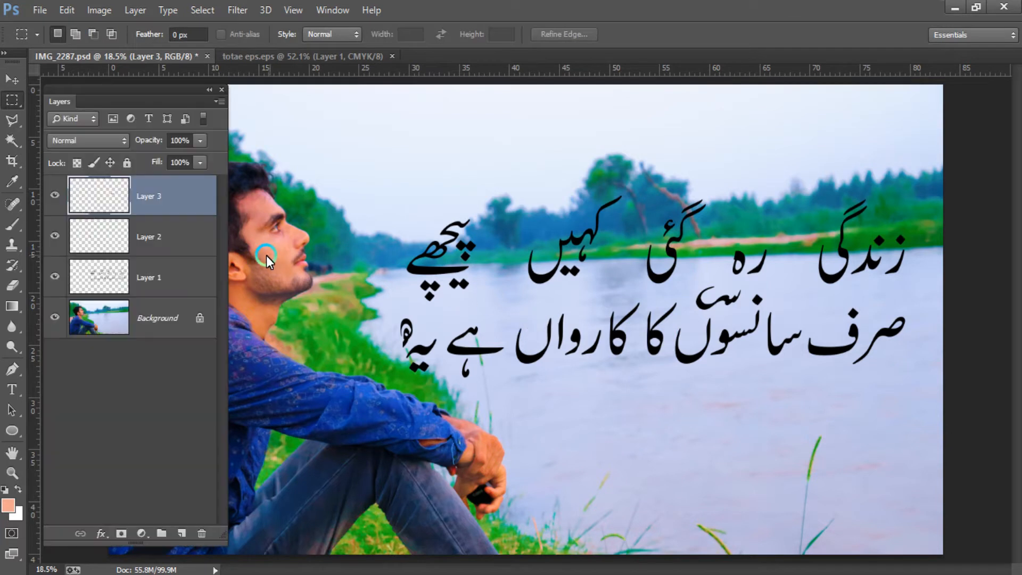
pyautogui.click(124, 268)
pyautogui.moveTo(373, 311); pyautogui.dragTo(915, 496)
pyautogui.press('Up')
pyautogui.press('Up')
pyautogui.press('Up')
pyautogui.press('Up')
pyautogui.press('Up')
pyautogui.press('Up')
pyautogui.press('Up')
pyautogui.press('Up')
pyautogui.press('Up')
pyautogui.press('Up')
pyautogui.press('Up')
pyautogui.press('Up')
pyautogui.press('Up')
pyautogui.press('Up')
pyautogui.press('Up')
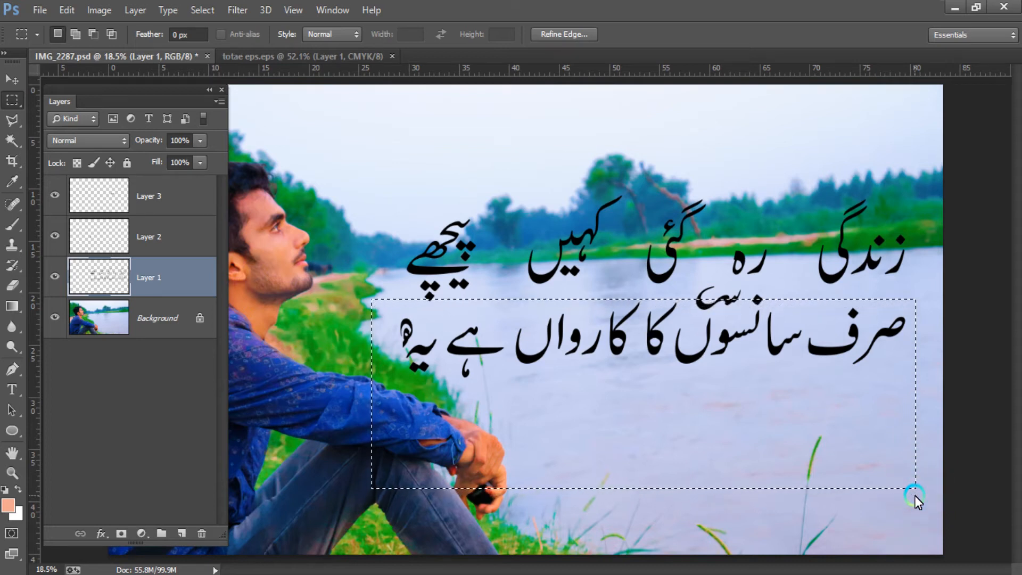
pyautogui.click(811, 428)
pyautogui.click(800, 407)
# Step: Outline the second line of text on Layer 1 with the Polygonal Lasso and move it down, away from the first line
pyautogui.press('l')
pyautogui.click(812, 401)
pyautogui.click(890, 382)
pyautogui.click(796, 301)
pyautogui.click(767, 289)
pyautogui.click(707, 283)
pyautogui.click(622, 292)
pyautogui.click(551, 296)
pyautogui.click(436, 312)
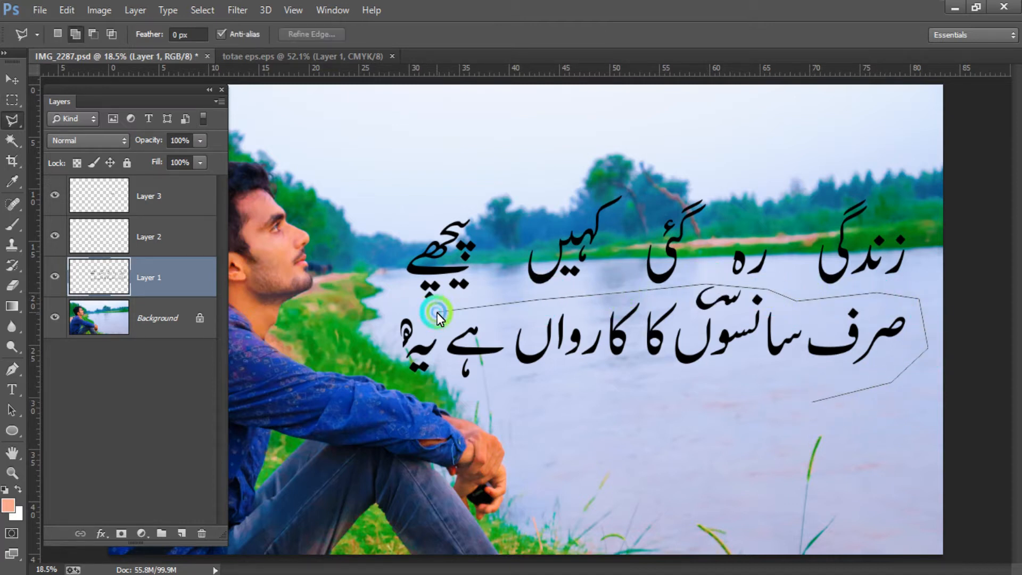
pyautogui.click(342, 333)
pyautogui.click(381, 422)
pyautogui.doubleClick(602, 462)
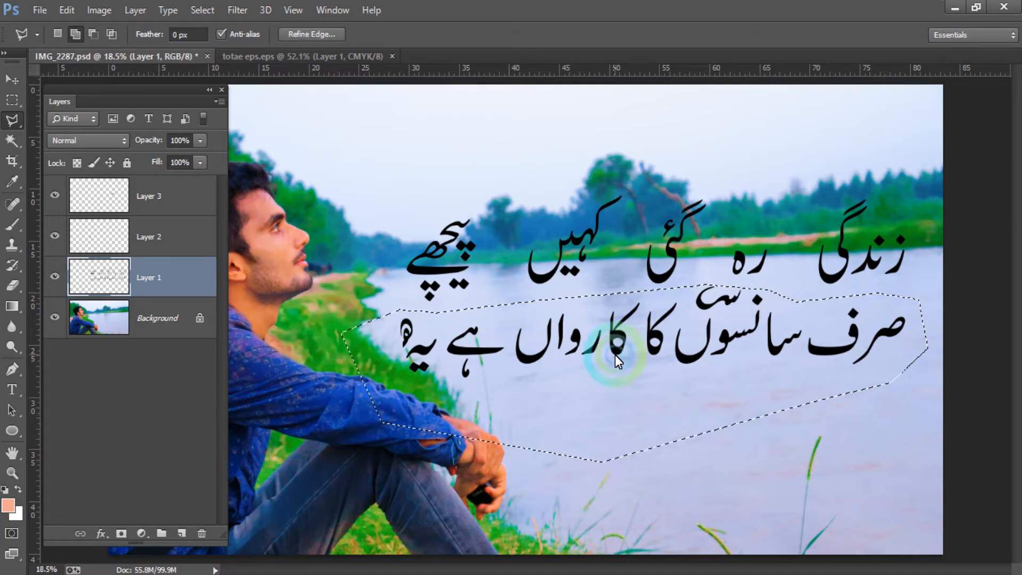
pyautogui.press('v')
pyautogui.hotkey('shift', 'Down')
pyautogui.hotkey('shift', 'Down')
pyautogui.hotkey('shift', 'Down')
pyautogui.hotkey('shift', 'Down')
pyautogui.hotkey('shift', 'Down')
pyautogui.hotkey('shift', 'Down')
pyautogui.hotkey('shift', 'Down')
pyautogui.hotkey('shift', 'Down')
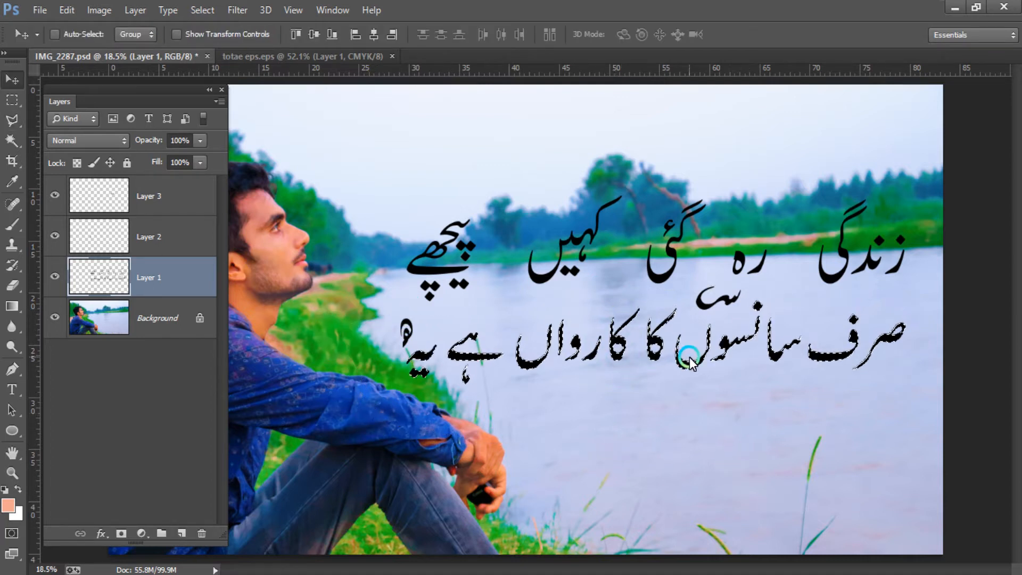
pyautogui.hotkey('shift', 'Down')
pyautogui.hotkey('shift', 'Down')
pyautogui.hotkey('shift', 'Down')
pyautogui.hotkey('shift', 'Down')
pyautogui.hotkey('shift', 'Down')
pyautogui.hotkey('shift', 'Down')
pyautogui.hotkey('shift', 'Down')
pyautogui.hotkey('shift', 'Down')
pyautogui.hotkey('shift', 'Down')
pyautogui.hotkey('shift', 'Down')
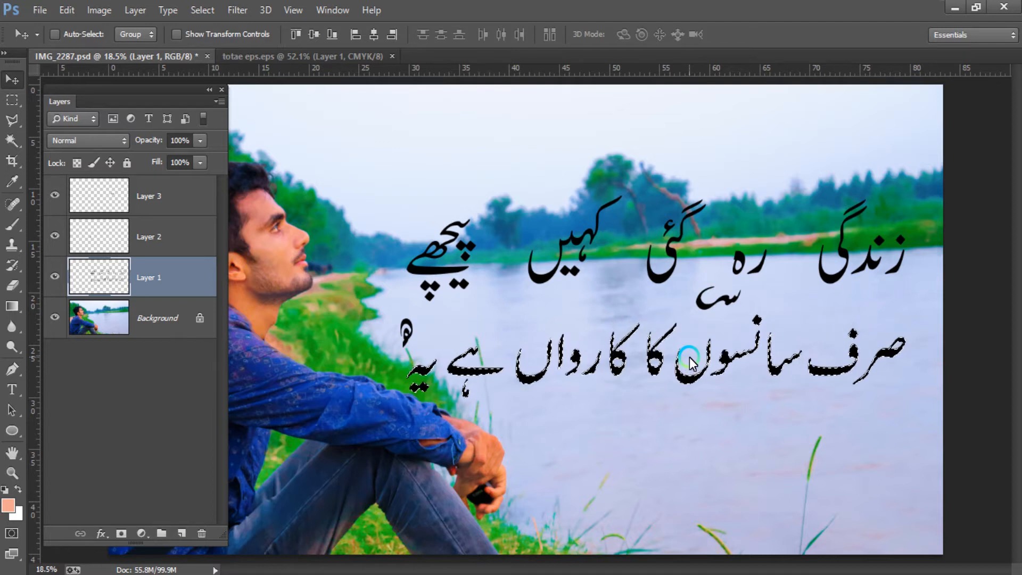
# Step: Deselect the text line and move the heh-shaped glyph on Layer 2 down and slightly right, onto the second line's last word
pyautogui.hotkey('ctrl', 'd')
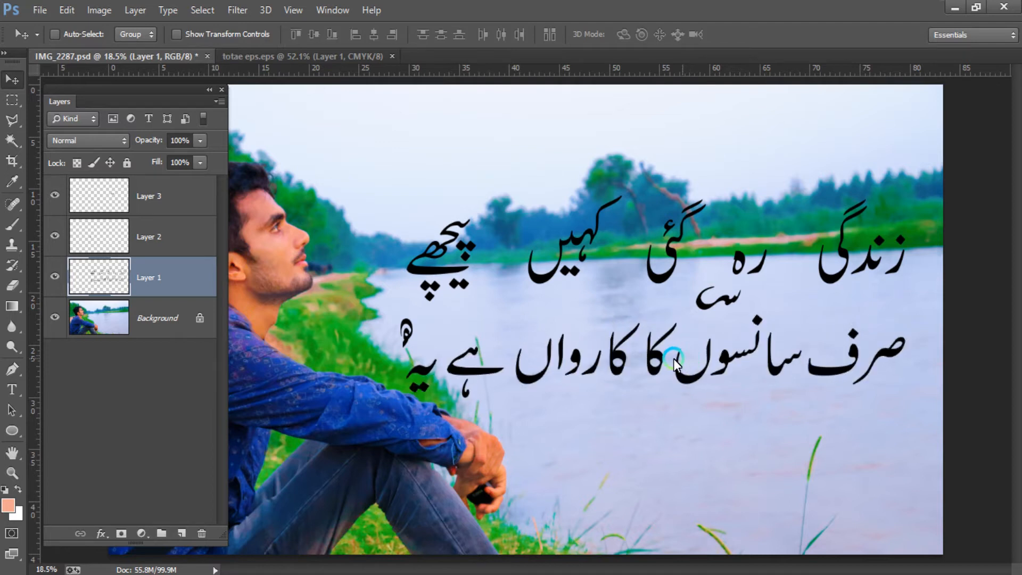
pyautogui.click(202, 229)
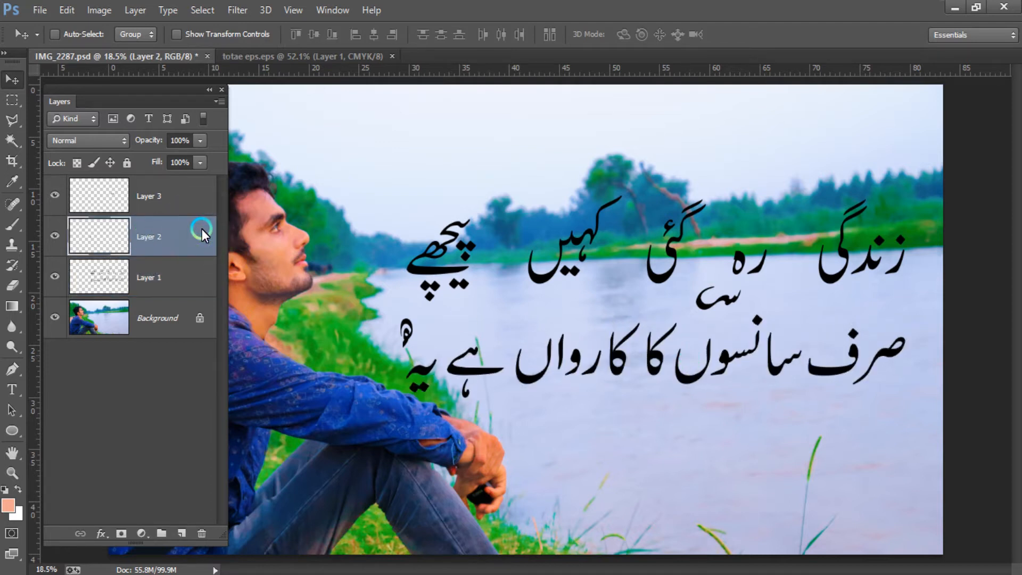
pyautogui.hotkey('shift', 'Down')
pyautogui.hotkey('shift', 'Down')
pyautogui.hotkey('shift', 'Down')
pyautogui.hotkey('shift', 'Down')
pyautogui.hotkey('shift', 'Down')
pyautogui.hotkey('shift', 'Down')
pyautogui.hotkey('shift', 'Down')
pyautogui.hotkey('shift', 'Down')
pyautogui.hotkey('shift', 'Down')
pyautogui.hotkey('shift', 'Down')
pyautogui.hotkey('shift', 'Right')
pyautogui.hotkey('shift', 'Right')
pyautogui.hotkey('shift', 'Right')
# Step: Move the seen-shaped stroke on Layer 3 down until it sits just above the word سانسوں in the second line
pyautogui.click(180, 185)
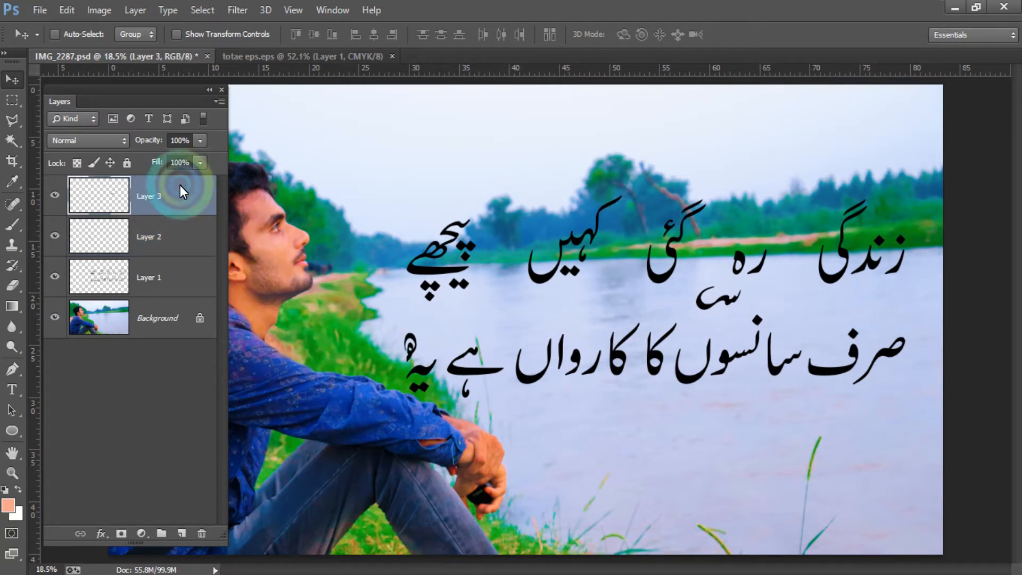
pyautogui.hotkey('shift', 'Down')
pyautogui.hotkey('shift', 'Down')
pyautogui.hotkey('shift', 'Down')
pyautogui.hotkey('shift', 'Down')
pyautogui.hotkey('shift', 'Down')
pyautogui.hotkey('shift', 'Down')
pyautogui.hotkey('shift', 'Down')
pyautogui.hotkey('shift', 'Down')
pyautogui.hotkey('shift', 'Down')
pyautogui.hotkey('shift', 'Down')
pyautogui.hotkey('shift', 'Down')
pyautogui.hotkey('shift', 'Down')
pyautogui.hotkey('shift', 'Down')
pyautogui.hotkey('shift', 'Down')
pyautogui.hotkey('shift', 'Down')
pyautogui.hotkey('shift', 'Down')
pyautogui.hotkey('shift', 'Down')
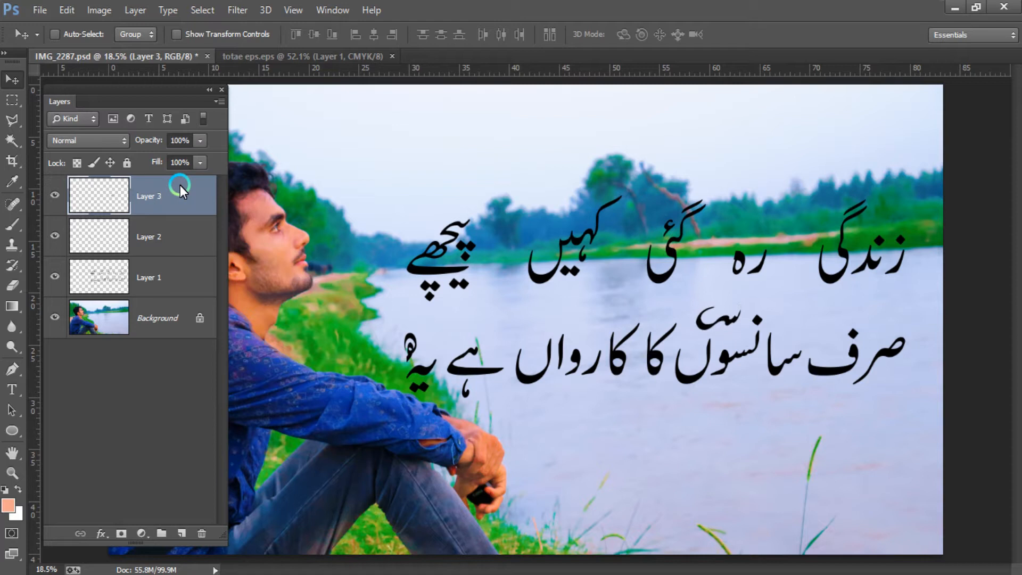
# Step: Clear the selection in totae eps.eps and look through its glyphs for an ornament matching the first line of the photo's text
pyautogui.click(296, 53)
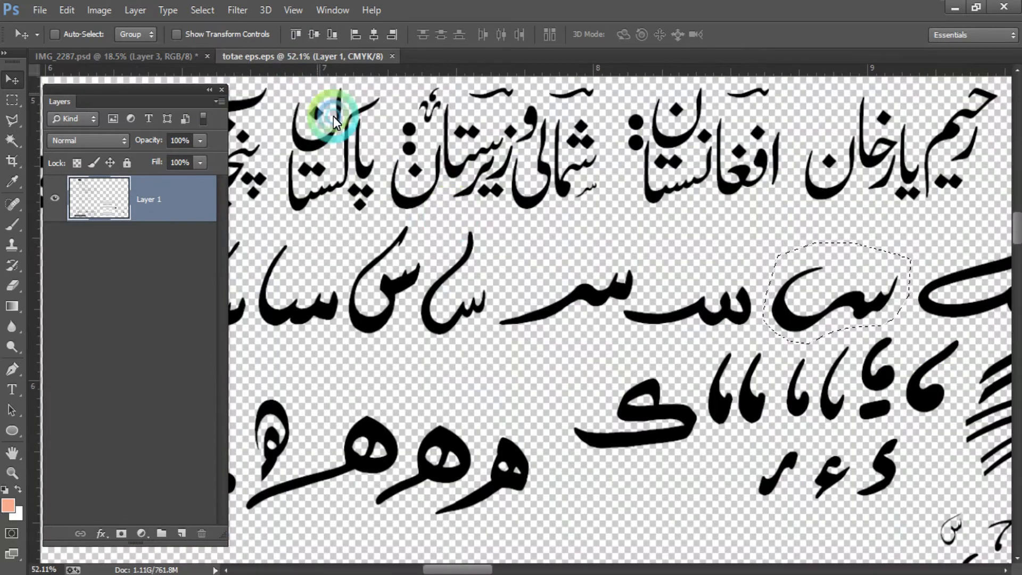
pyautogui.click(168, 53)
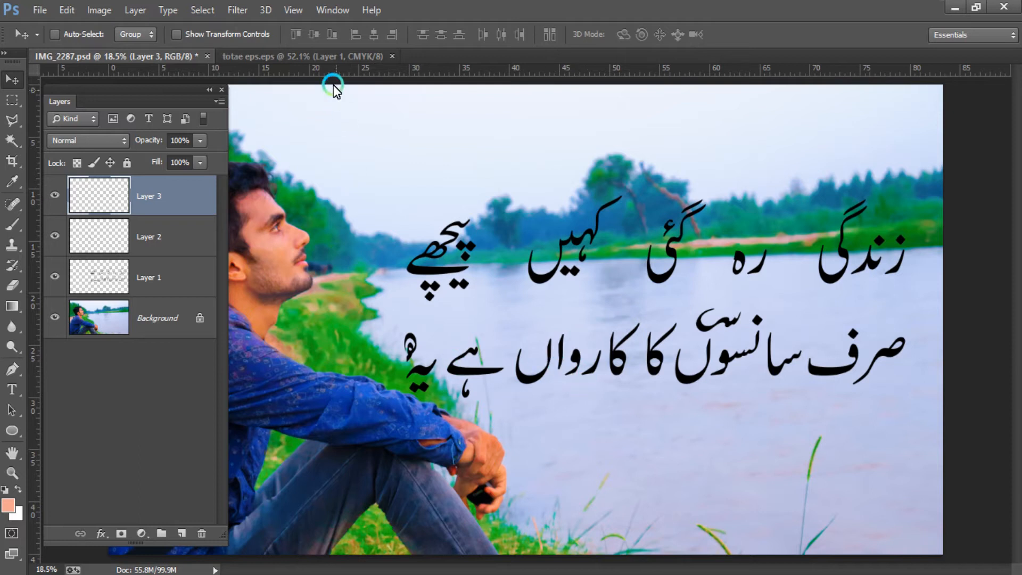
pyautogui.click(306, 56)
pyautogui.scroll(-2, 438, 254)
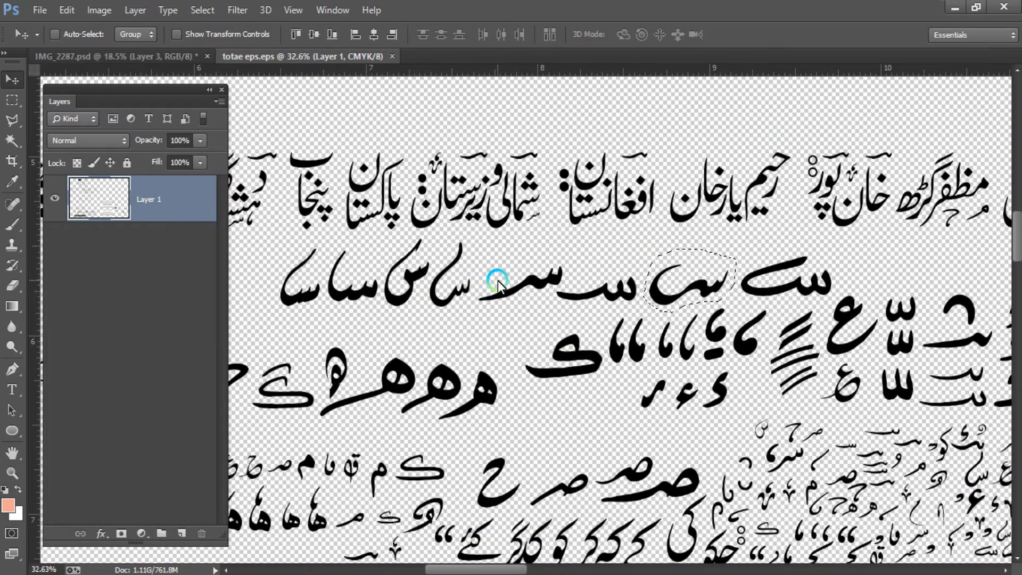
pyautogui.hotkey('ctrl', 'd')
pyautogui.moveTo(521, 267); pyautogui.dragTo(775, 229)
pyautogui.moveTo(468, 286); pyautogui.dragTo(628, 276)
pyautogui.hotkey('ctrl', 'alt', 'z')
pyautogui.hotkey('ctrl', 'alt', 'z')
pyautogui.moveTo(460, 353); pyautogui.dragTo(778, 244)
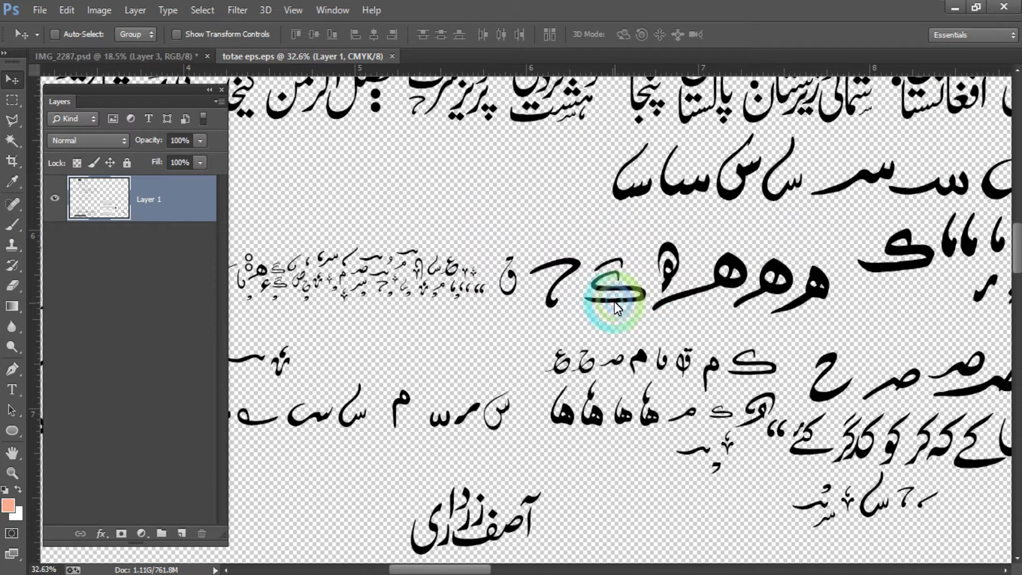
pyautogui.moveTo(547, 212); pyautogui.dragTo(634, 314)
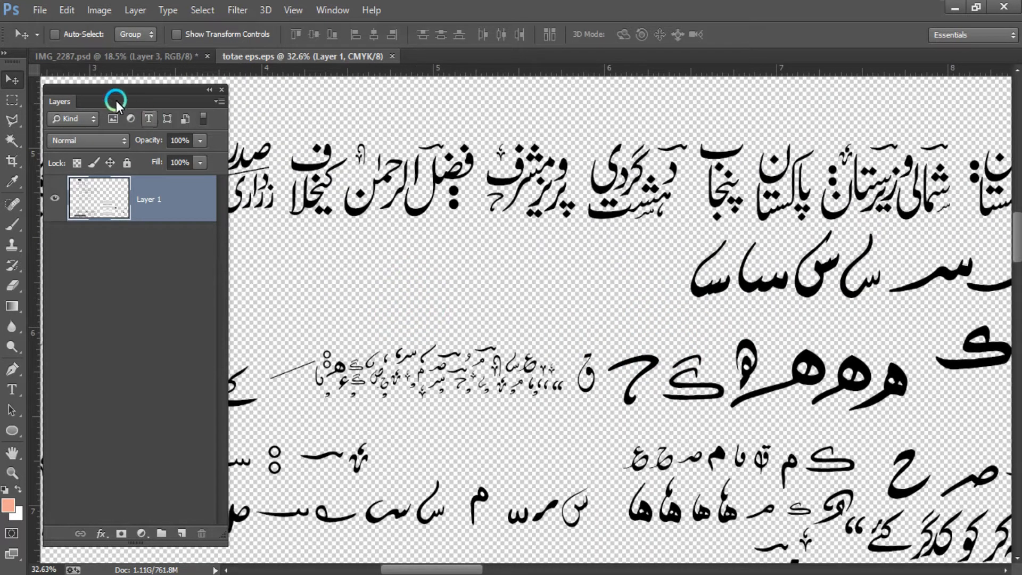
pyautogui.click(85, 56)
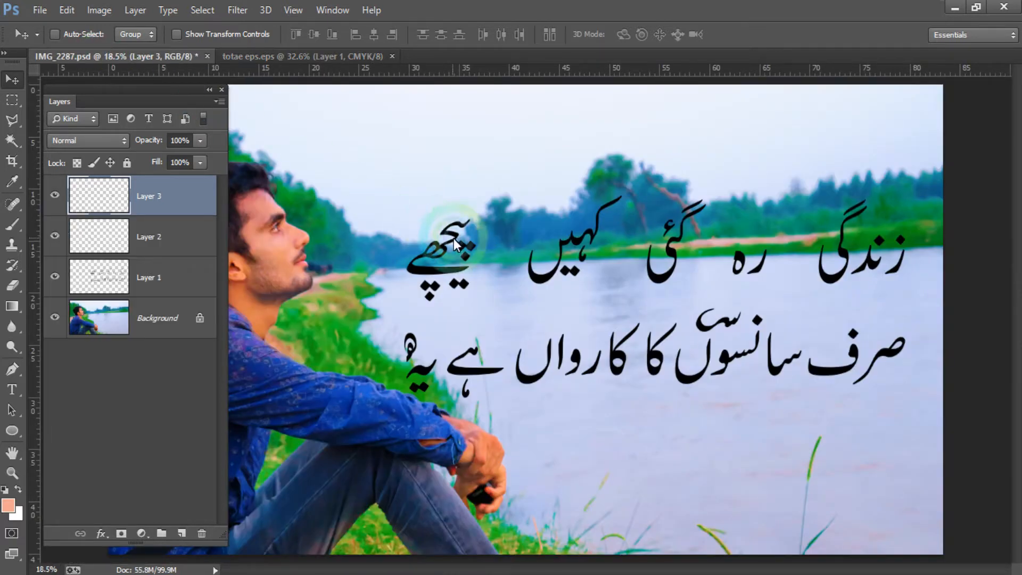
# Step: Outline the kaf-shaped glyph beside the large looped heh in totae eps.eps with the Polygonal Lasso
pyautogui.click(312, 56)
pyautogui.scroll(1, 732, 415)
pyautogui.scroll(1, 701, 377)
pyautogui.moveTo(723, 387); pyautogui.dragTo(615, 325)
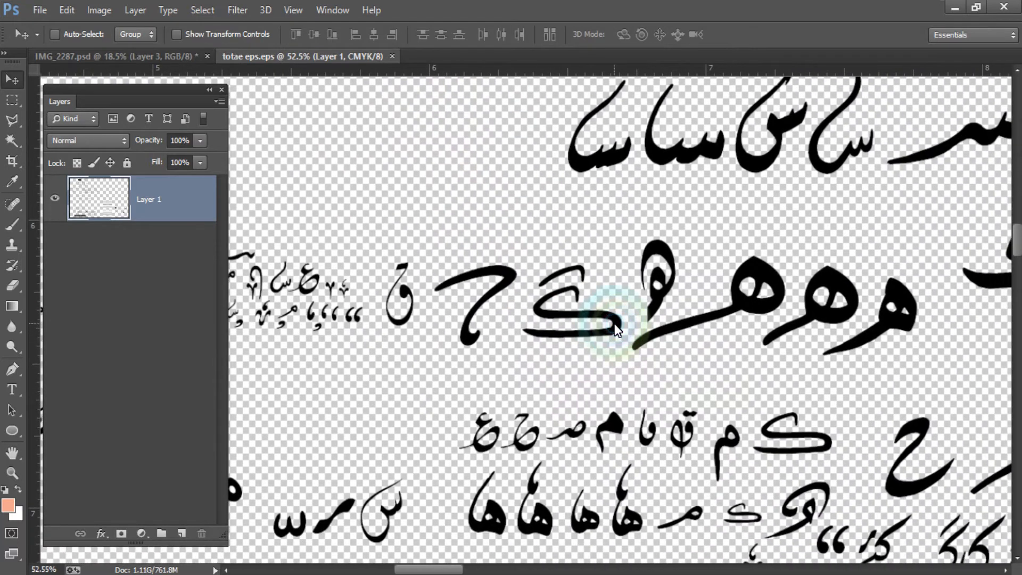
pyautogui.press('l')
pyautogui.click(564, 343)
pyautogui.click(526, 346)
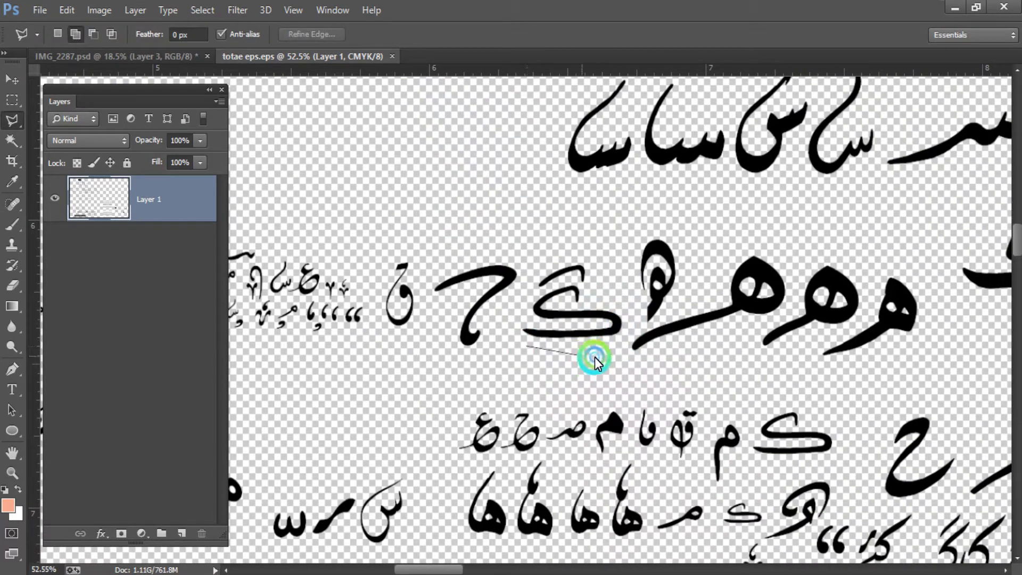
pyautogui.click(628, 321)
pyautogui.click(611, 298)
pyautogui.click(583, 247)
pyautogui.click(564, 244)
pyautogui.click(551, 263)
pyautogui.click(534, 266)
pyautogui.click(524, 286)
pyautogui.doubleClick(515, 348)
# Step: Copy the outlined kaf glyph into the photo, rotate it about -11° and place it above the word کہیں
pyautogui.press('v')
pyautogui.moveTo(588, 316); pyautogui.dragTo(580, 197)
pyautogui.hotkey('ctrl', 't')
pyautogui.moveTo(622, 149)
pyautogui.mouseDown()
pyautogui.moveTo(637, 163)
pyautogui.moveTo(637, 152)
pyautogui.mouseUp()
pyautogui.press('Escape')
pyautogui.hotkey('ctrl', 't')
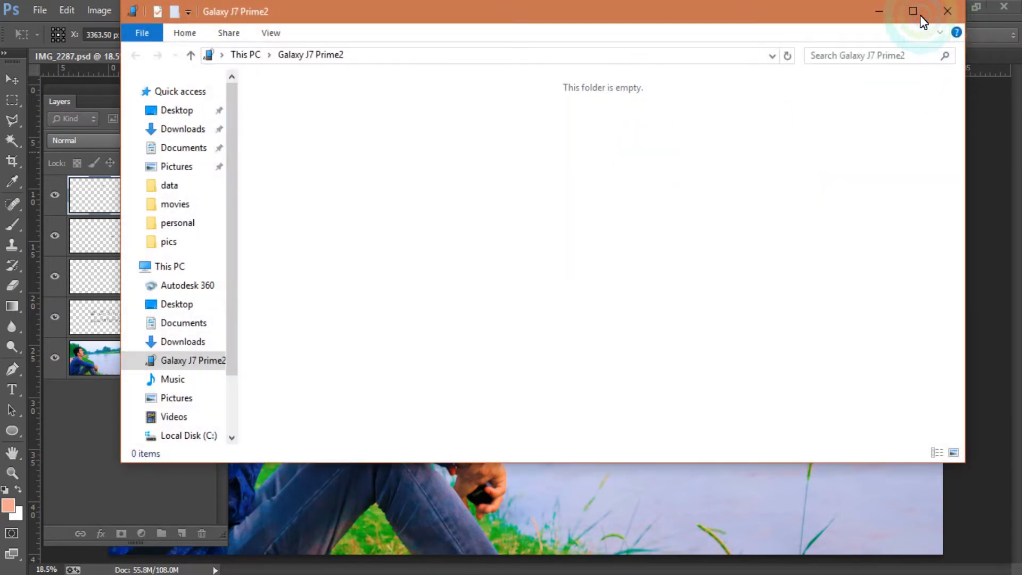
pyautogui.click(948, 12)
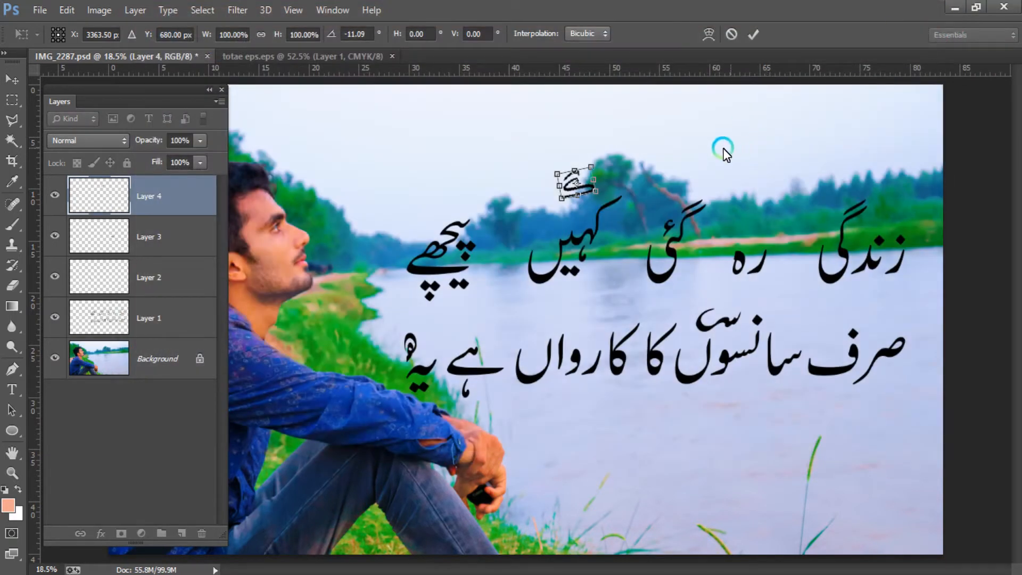
pyautogui.press('Return')
pyautogui.moveTo(583, 193)
pyautogui.mouseDown()
pyautogui.moveTo(580, 212)
pyautogui.moveTo(566, 216)
pyautogui.moveTo(586, 209)
pyautogui.moveTo(573, 210)
pyautogui.mouseUp()
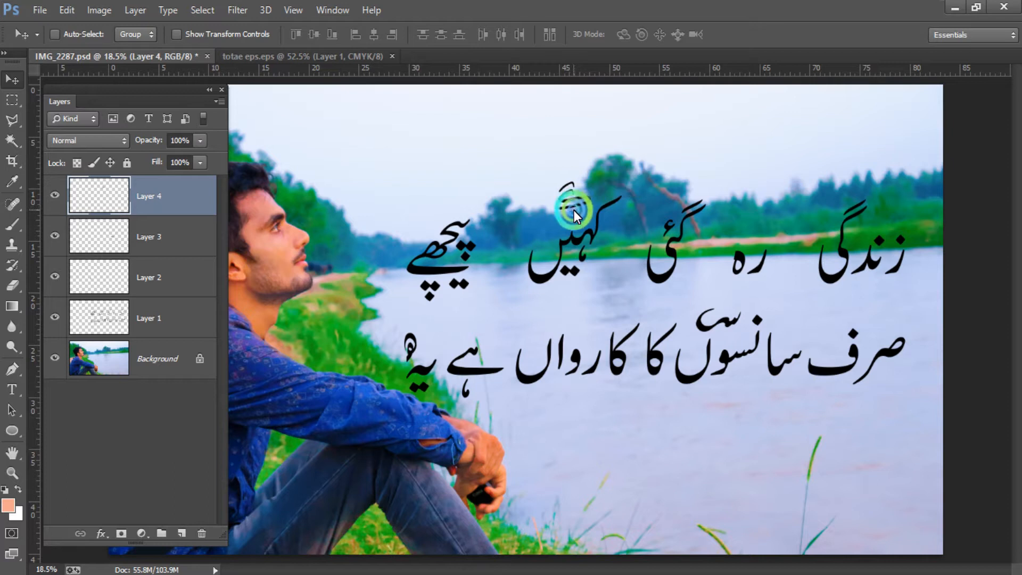
# Step: Examine the remaining glyphs in totae eps.eps, through to the document's left edge, for another ornament
pyautogui.click(318, 57)
pyautogui.scroll(-3, 548, 260)
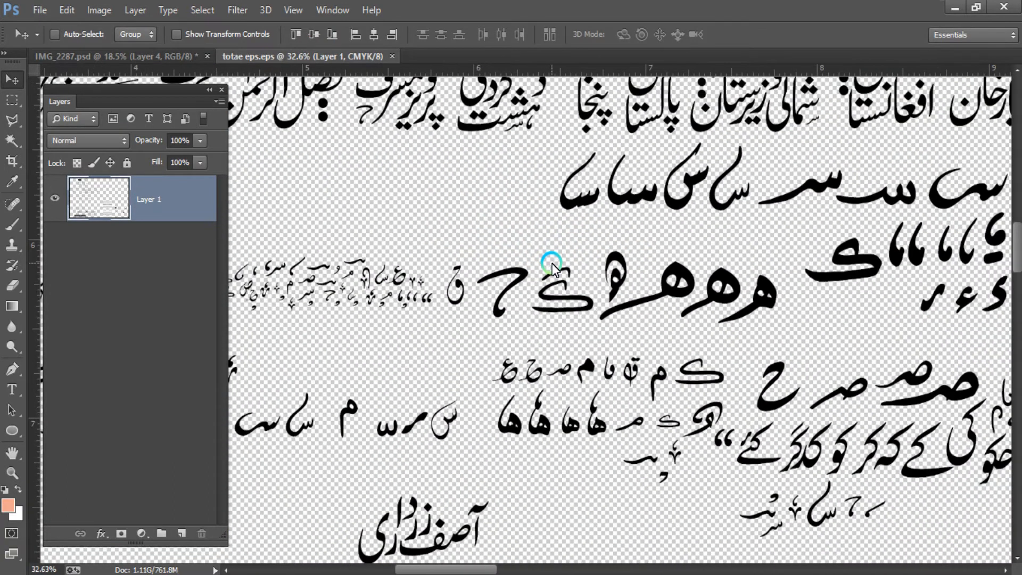
pyautogui.scroll(3, 457, 288)
pyautogui.click(165, 51)
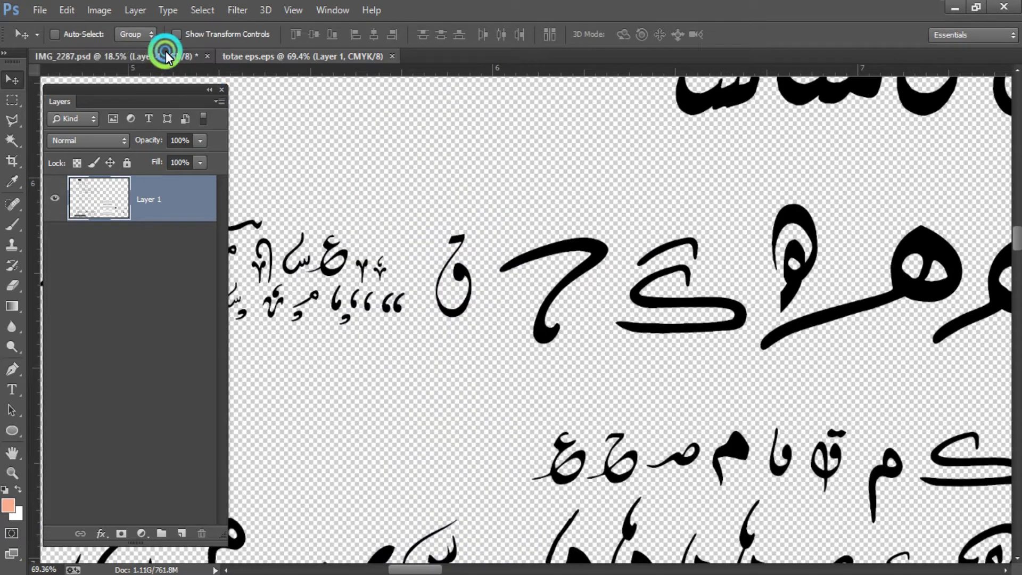
pyautogui.click(365, 56)
pyautogui.click(468, 313)
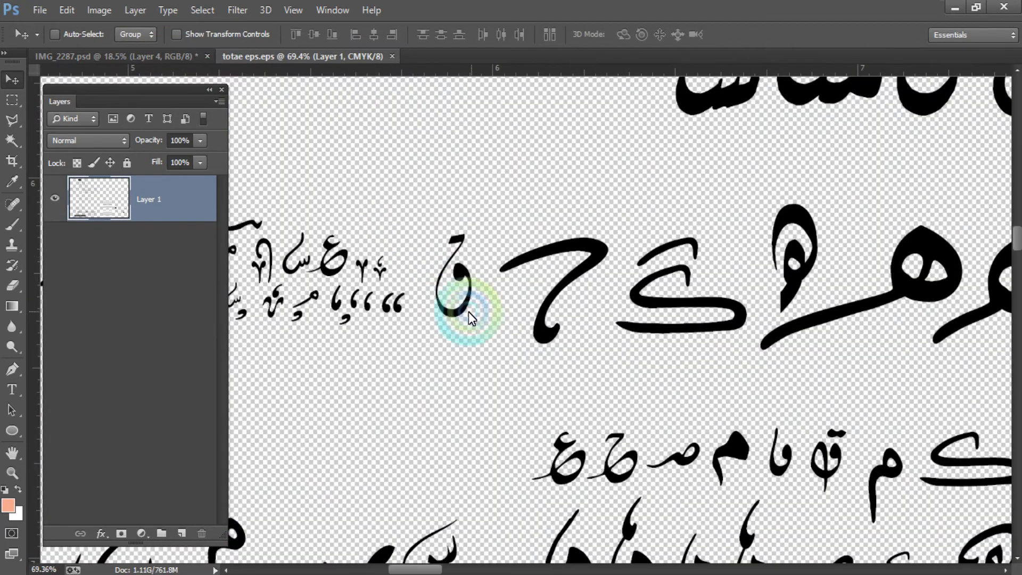
pyautogui.scroll(-1, 468, 312)
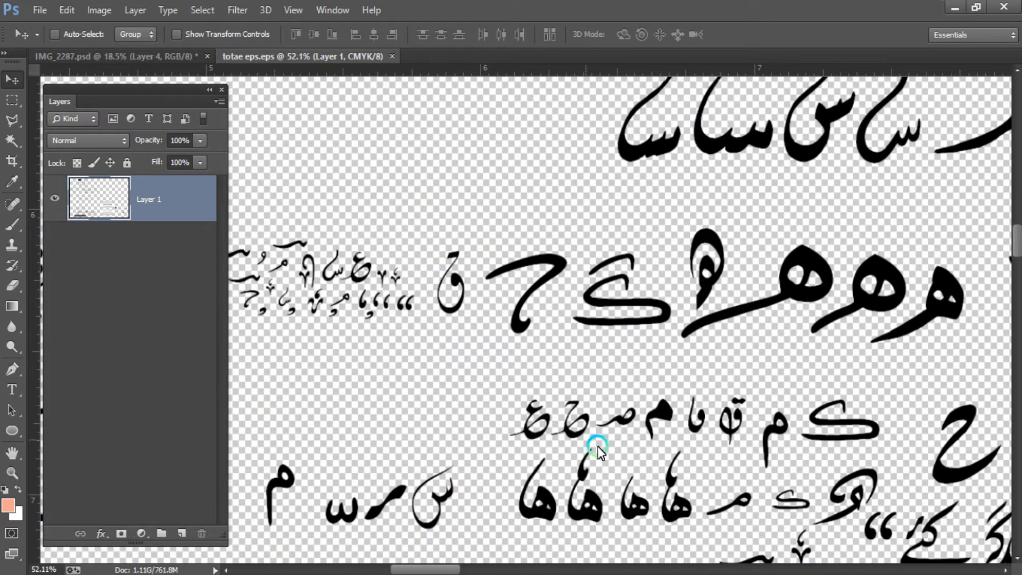
pyautogui.moveTo(539, 464); pyautogui.dragTo(814, 240)
pyautogui.moveTo(428, 294); pyautogui.dragTo(854, 307)
pyautogui.moveTo(579, 274); pyautogui.dragTo(659, 304)
pyautogui.moveTo(447, 264); pyautogui.dragTo(595, 320)
pyautogui.scroll(-2, 570, 302)
pyautogui.scroll(-2, 452, 286)
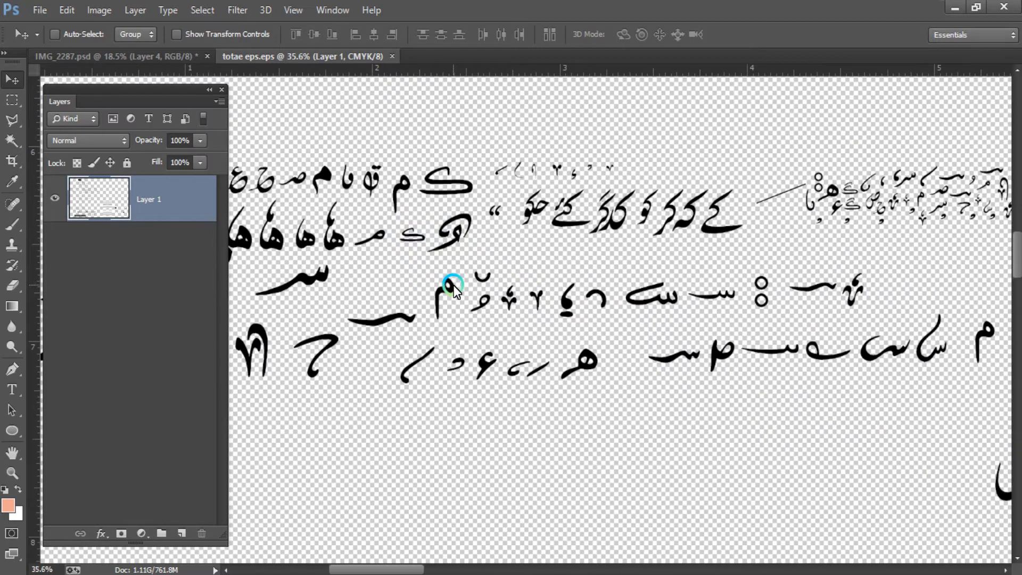
pyautogui.moveTo(486, 289); pyautogui.dragTo(755, 306)
pyautogui.scroll(6, 246, 374)
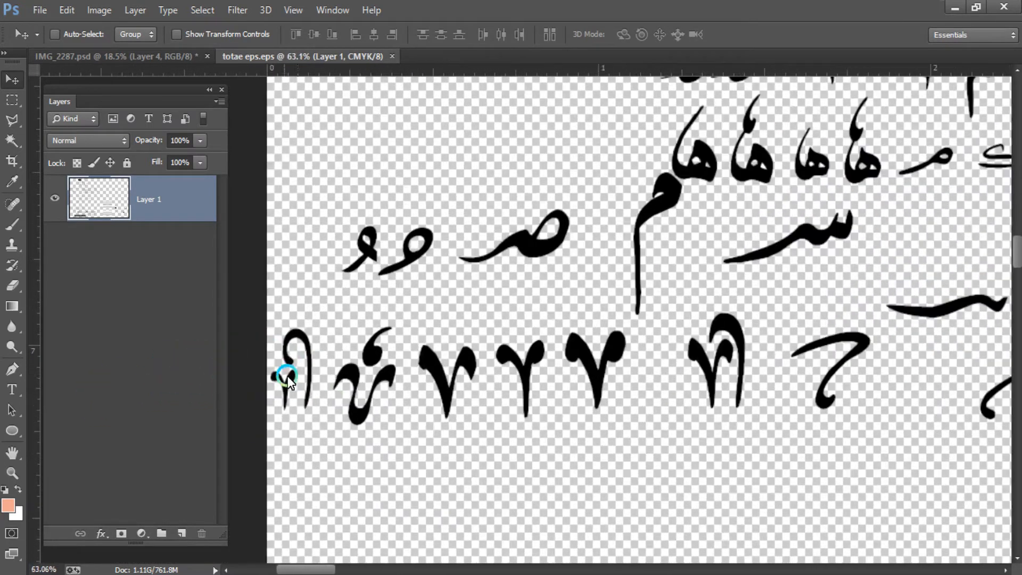
# Step: Outline the thin arched ornament at the left end of the bottom glyph row in totae eps.eps with the Polygonal Lasso
pyautogui.moveTo(365, 378); pyautogui.dragTo(400, 350)
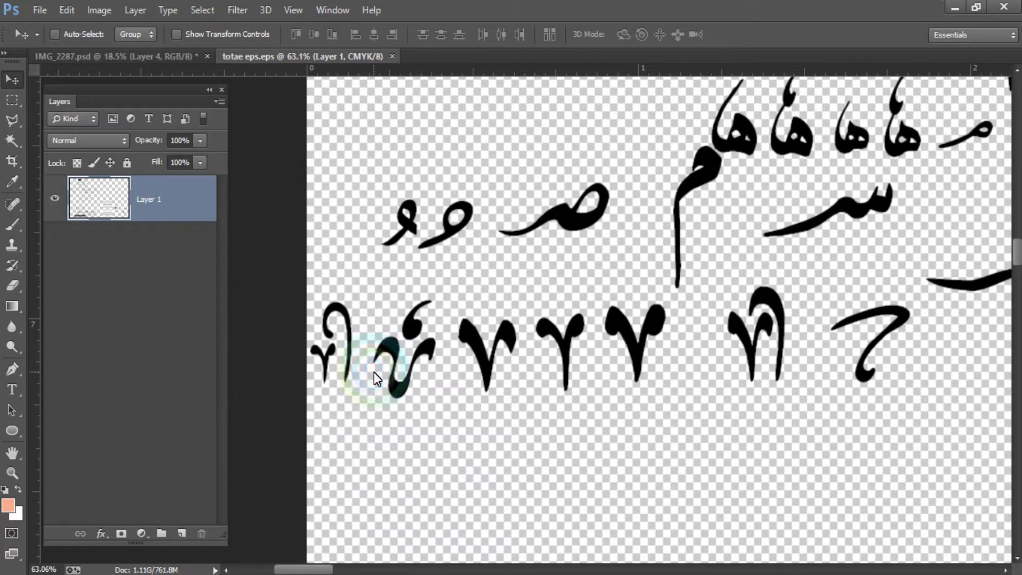
pyautogui.press('l')
pyautogui.click(328, 396)
pyautogui.click(345, 392)
pyautogui.click(354, 373)
pyautogui.click(349, 264)
pyautogui.click(299, 313)
pyautogui.click(294, 390)
pyautogui.doubleClick(331, 412)
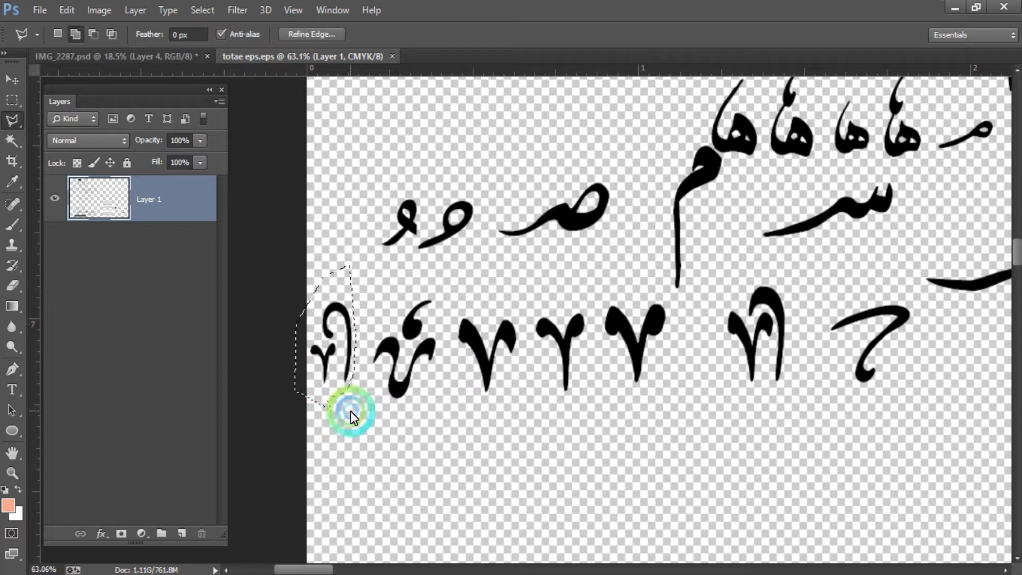
# Step: Copy the arched ornament into the photo, enlarge it to about 166% and place it at the left end of the word پیچھے
pyautogui.press('v')
pyautogui.moveTo(326, 346)
pyautogui.mouseDown()
pyautogui.moveTo(205, 69)
pyautogui.moveTo(166, 61)
pyautogui.moveTo(246, 114)
pyautogui.moveTo(423, 272)
pyautogui.moveTo(385, 234)
pyautogui.moveTo(404, 239)
pyautogui.moveTo(435, 206)
pyautogui.moveTo(421, 213)
pyautogui.mouseUp()
pyautogui.hotkey('ctrl', 't')
pyautogui.hotkey('alt', 'space')
pyautogui.press('Escape')
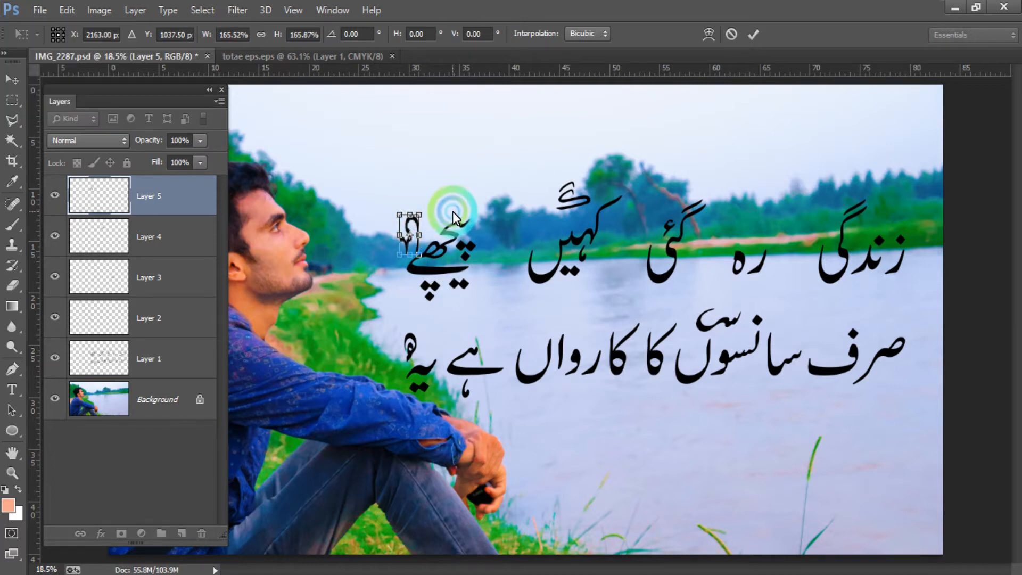
pyautogui.press('Return')
pyautogui.scroll(2, 420, 243)
pyautogui.moveTo(400, 227); pyautogui.dragTo(417, 238)
pyautogui.scroll(-2, 456, 258)
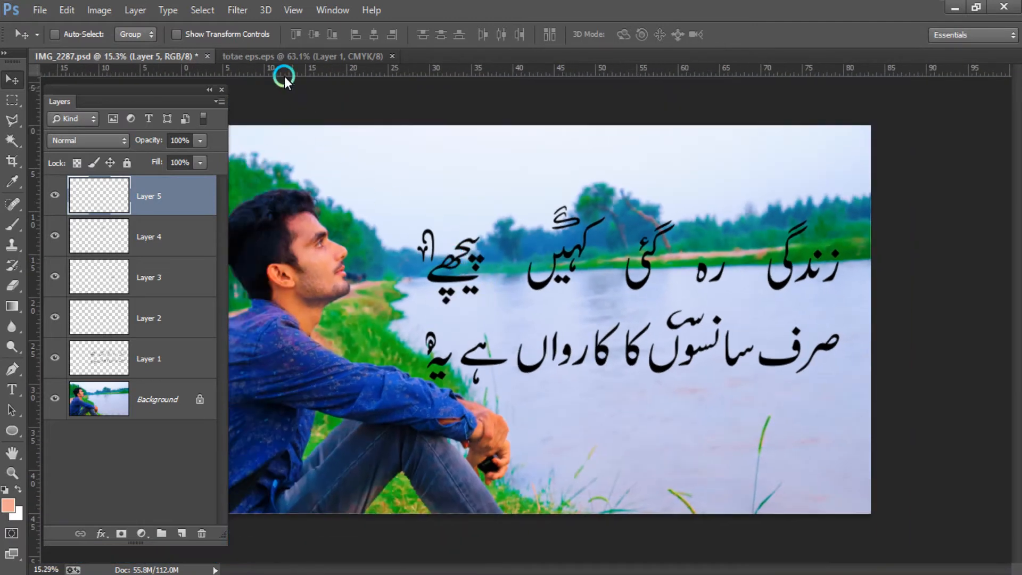
# Step: Outline the صر-shaped glyph in totae eps.eps with the Polygonal Lasso and try to move it out of the document
pyautogui.click(282, 56)
pyautogui.scroll(-3, 580, 325)
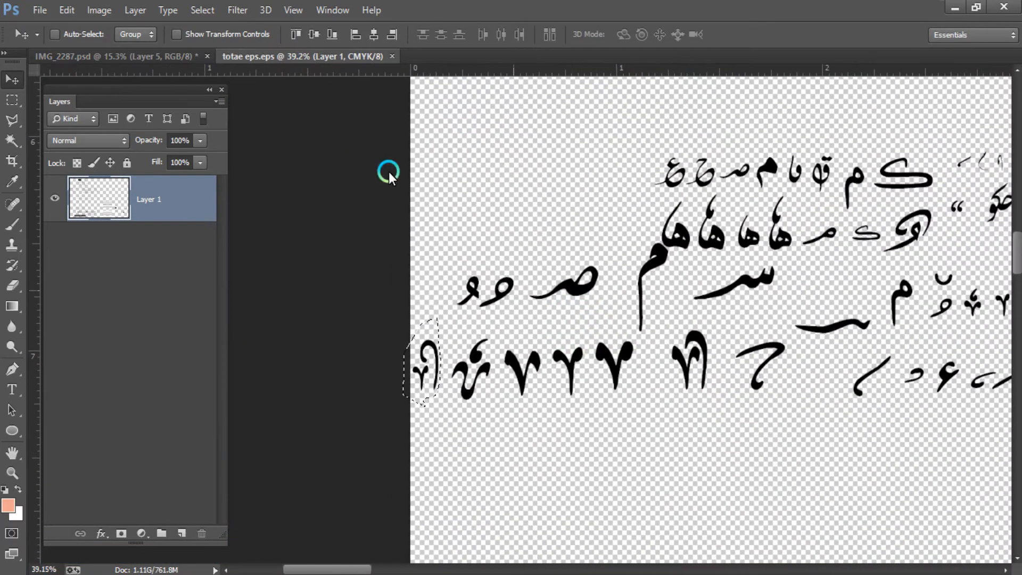
pyautogui.scroll(1, 582, 289)
pyautogui.press('l')
pyautogui.click(535, 315)
pyautogui.click(565, 317)
pyautogui.click(591, 314)
pyautogui.click(608, 299)
pyautogui.click(623, 260)
pyautogui.click(601, 247)
pyautogui.click(576, 242)
pyautogui.click(536, 263)
pyautogui.click(513, 291)
pyautogui.doubleClick(512, 314)
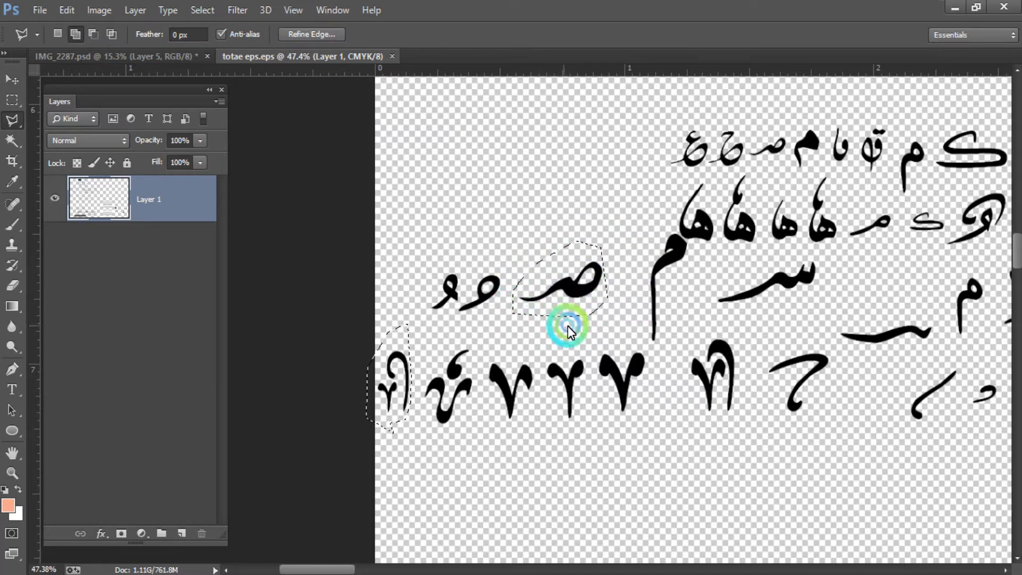
pyautogui.press('v')
pyautogui.moveTo(559, 285)
pyautogui.mouseDown()
pyautogui.moveTo(229, 92)
pyautogui.moveTo(570, 270)
pyautogui.moveTo(561, 273)
pyautogui.mouseUp()
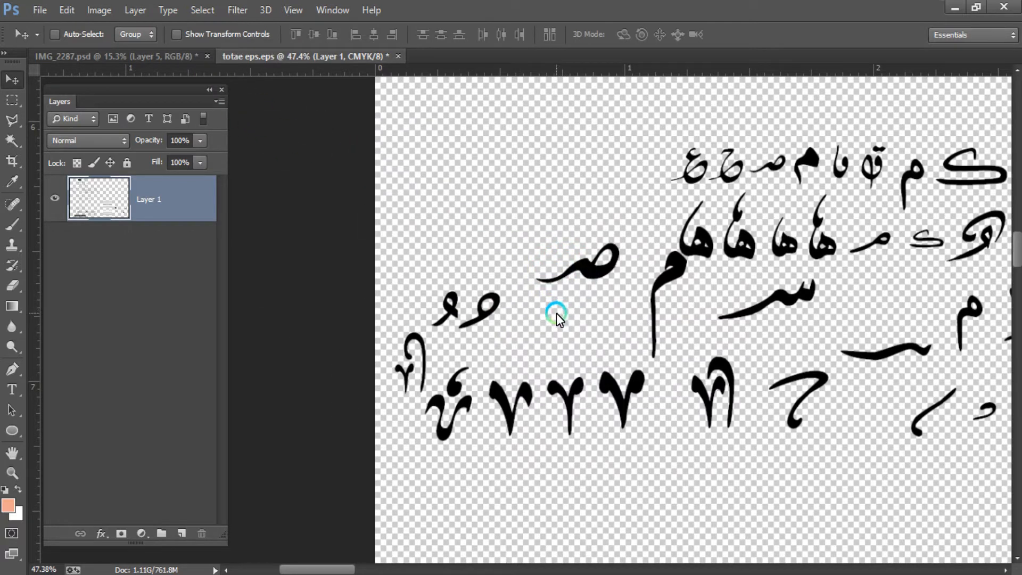
# Step: Outline only the صر-shaped glyph in totae eps.eps with a new Polygonal Lasso selection
pyautogui.press('l')
pyautogui.click(536, 303)
pyautogui.click(607, 306)
pyautogui.click(632, 252)
pyautogui.click(580, 198)
pyautogui.click(543, 211)
pyautogui.click(521, 256)
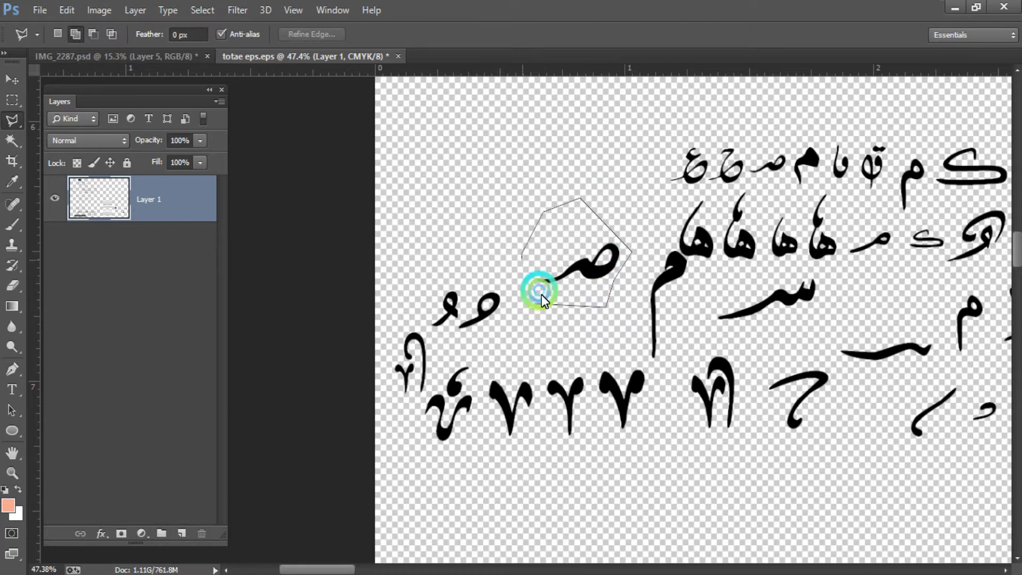
pyautogui.click(532, 305)
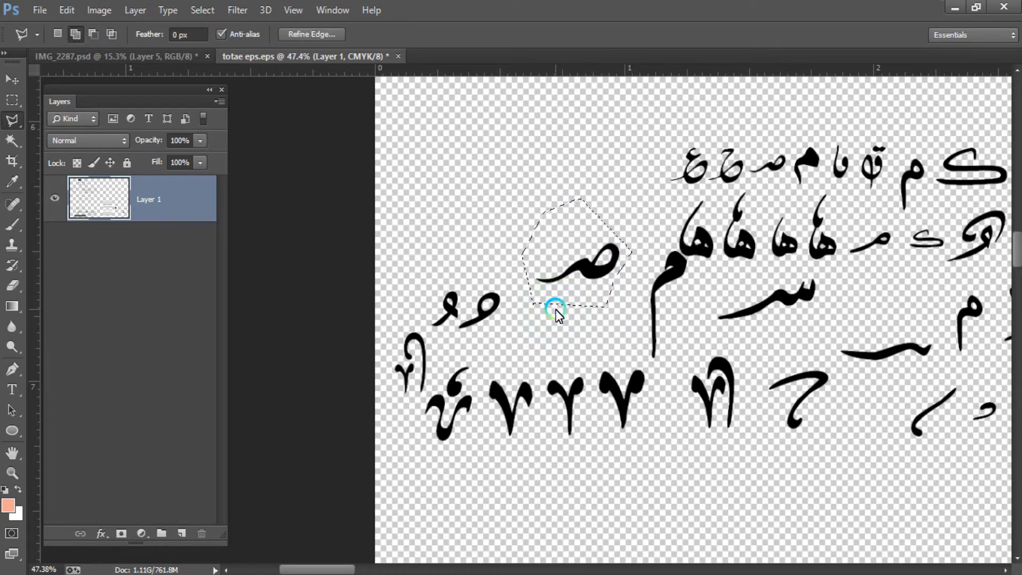
# Step: Copy the outlined صر glyph into the photo and fit it above the word صرف at the start of the second line
pyautogui.press('v')
pyautogui.moveTo(584, 290); pyautogui.dragTo(605, 296)
pyautogui.scroll(7, 815, 340)
pyautogui.moveTo(661, 274)
pyautogui.mouseDown()
pyautogui.moveTo(700, 248)
pyautogui.moveTo(668, 272)
pyautogui.mouseUp()
pyautogui.hotkey('ctrl', 't')
pyautogui.doubleClick(668, 277)
pyautogui.hotkey('ctrl', 't')
pyautogui.press('Return')
pyautogui.scroll(-2, 681, 296)
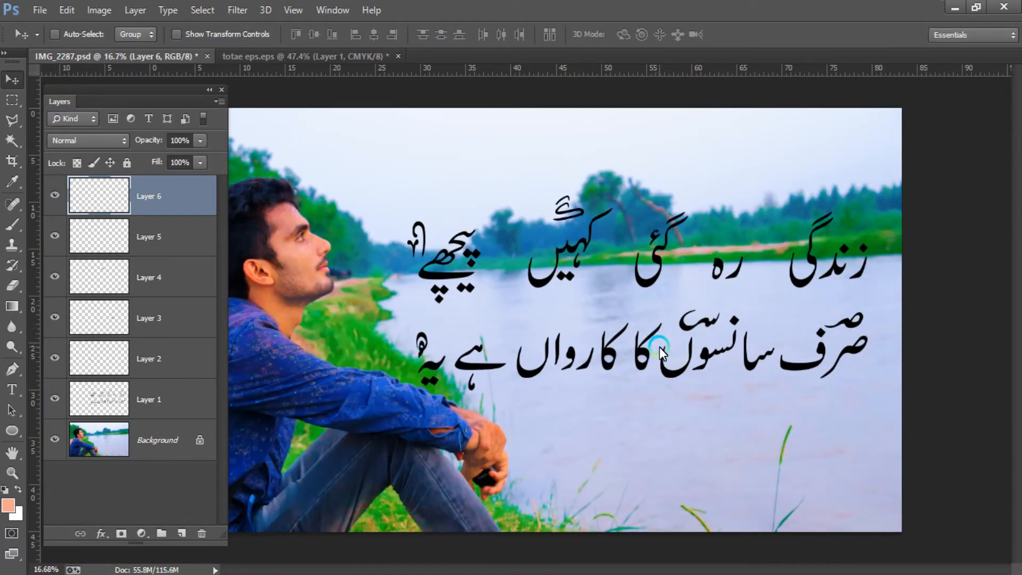
# Step: Clear the selection in totae eps.eps and look through the neighbouring glyph rows for an ornament that suits the poetry in the photo
pyautogui.click(343, 53)
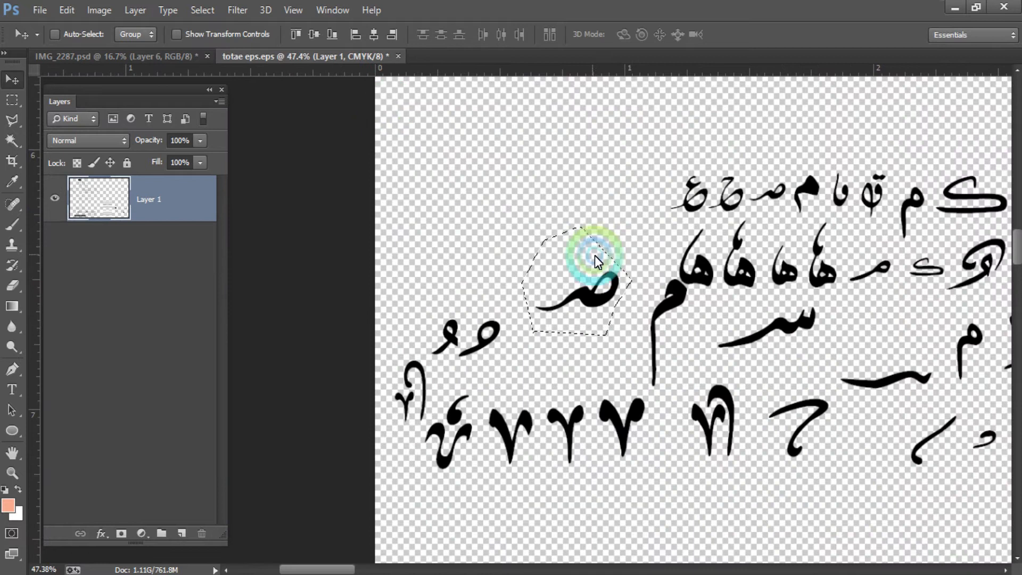
pyautogui.hotkey('ctrl', 'd')
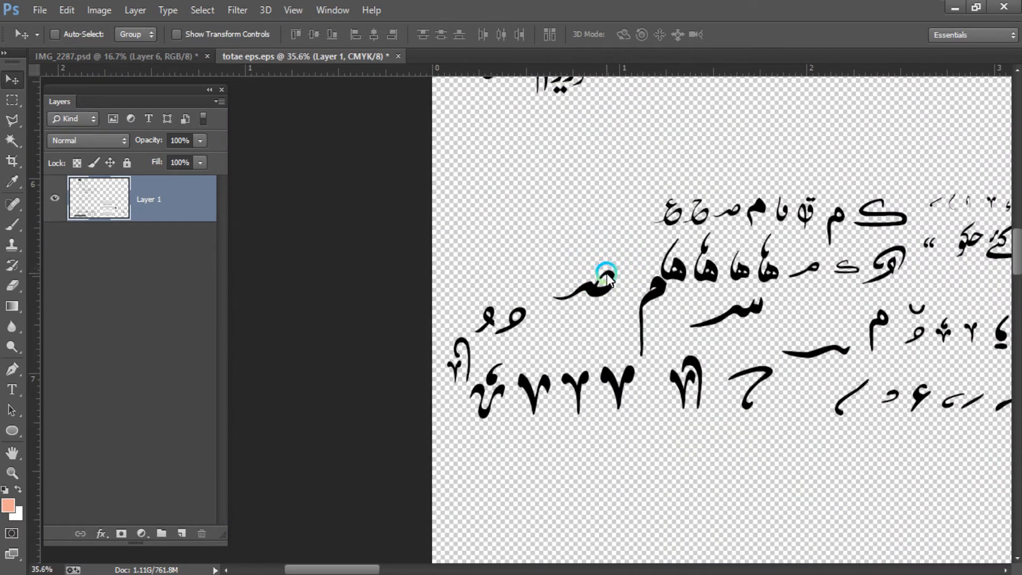
pyautogui.moveTo(872, 244); pyautogui.dragTo(793, 341)
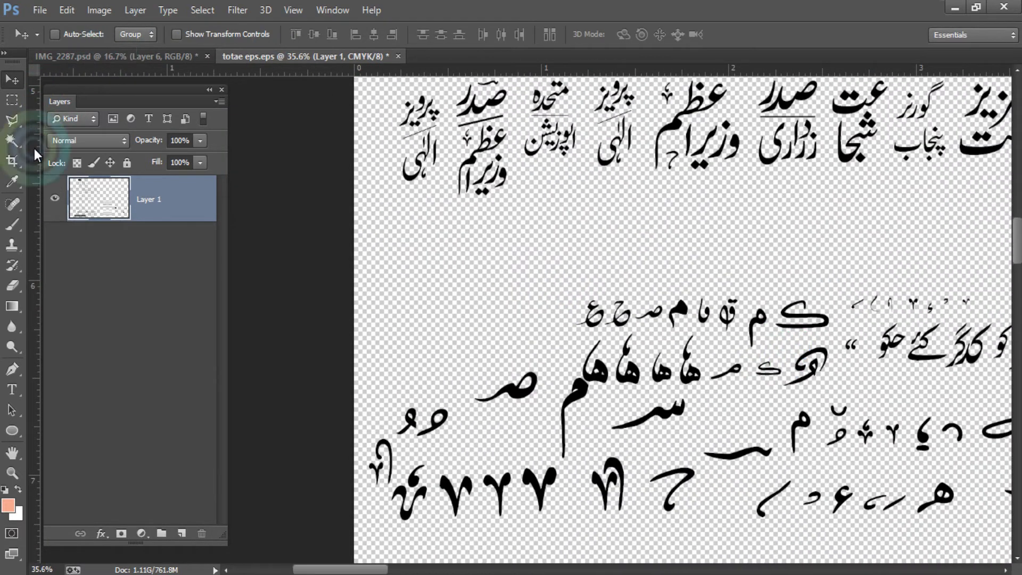
pyautogui.click(13, 104)
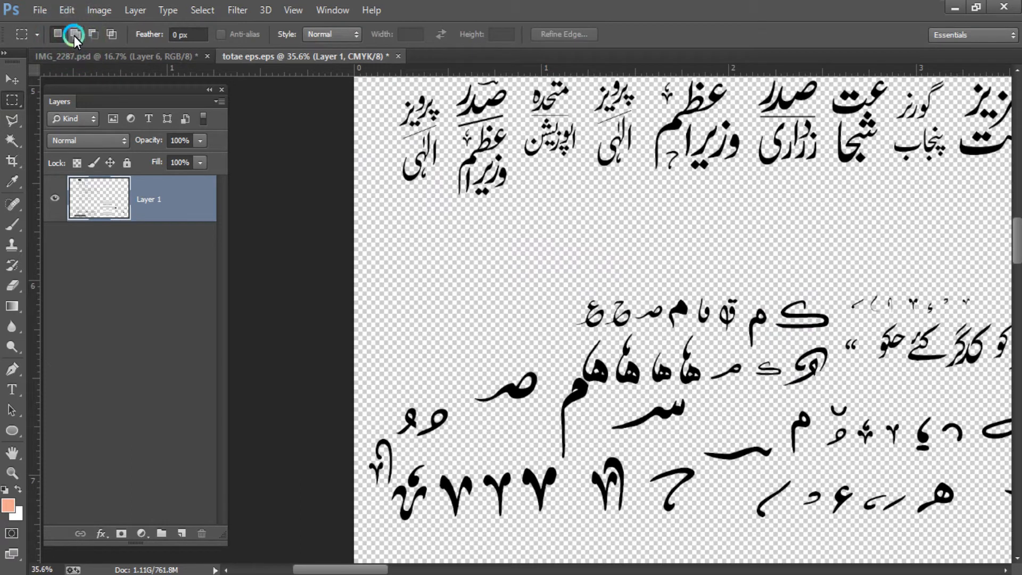
pyautogui.click(12, 81)
pyautogui.click(627, 187)
pyautogui.moveTo(799, 433); pyautogui.dragTo(673, 326)
pyautogui.moveTo(803, 377); pyautogui.dragTo(660, 385)
pyautogui.moveTo(804, 404); pyautogui.dragTo(666, 353)
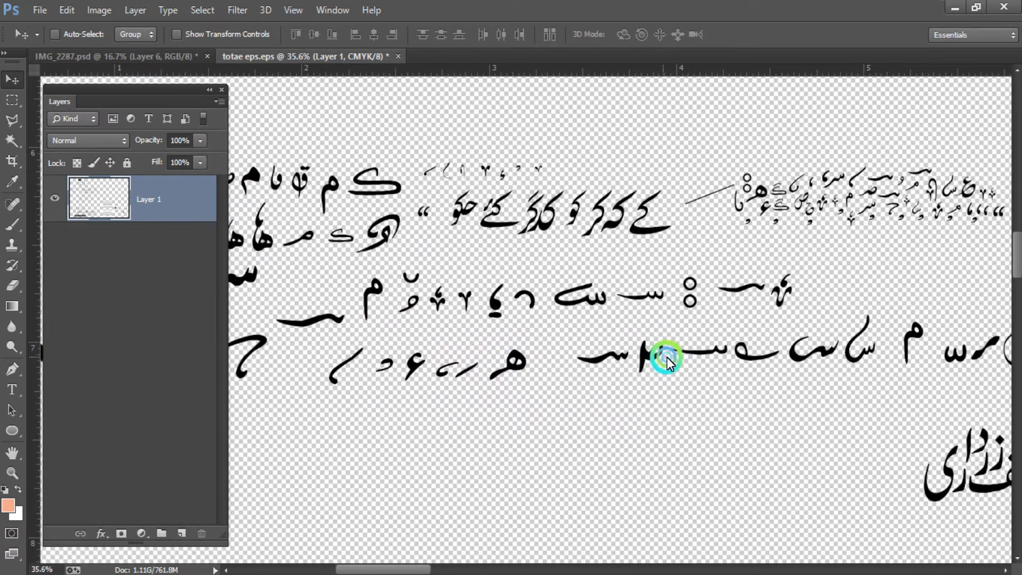
pyautogui.moveTo(628, 299); pyautogui.dragTo(719, 301)
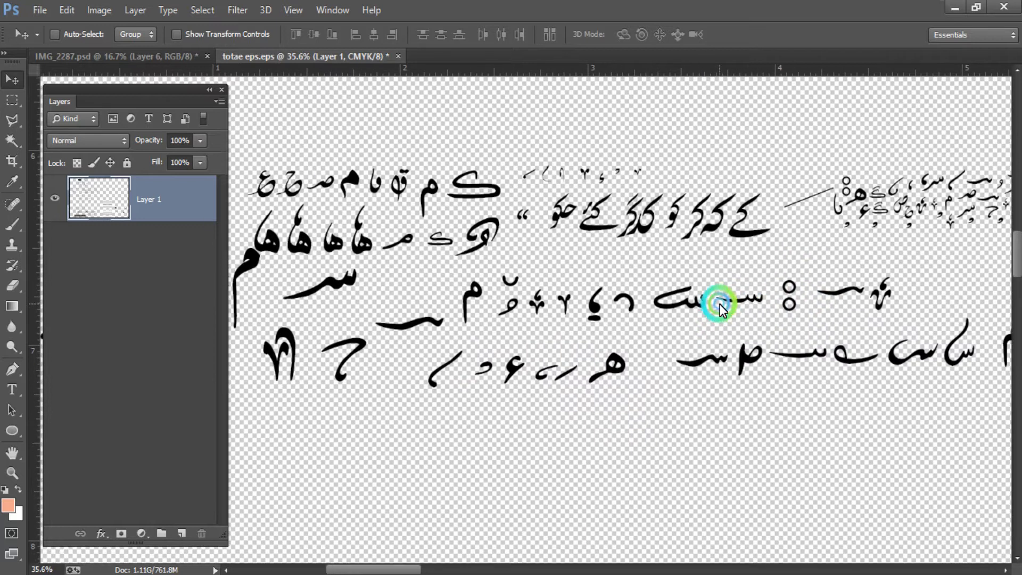
pyautogui.scroll(5, 541, 309)
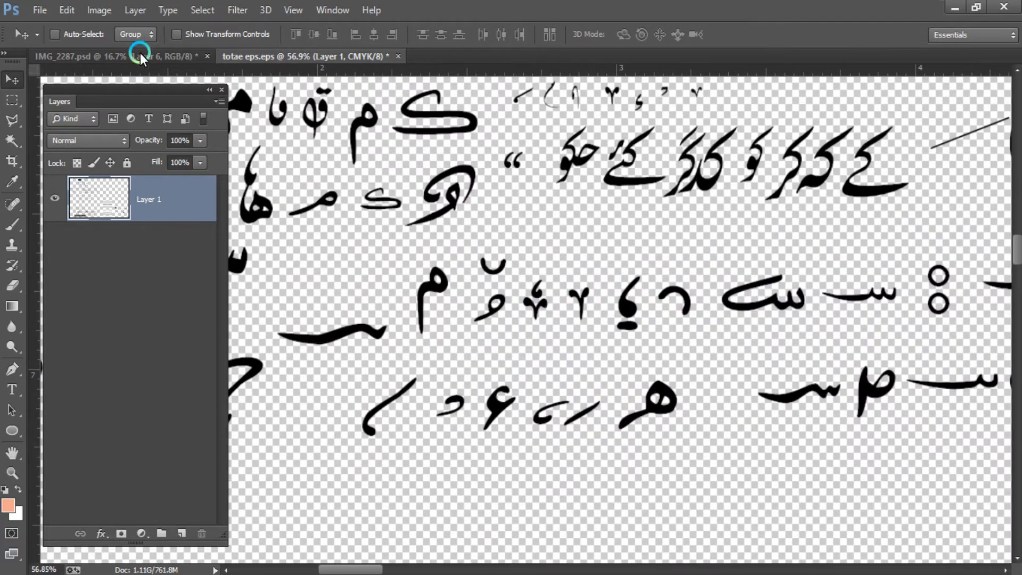
pyautogui.click(143, 57)
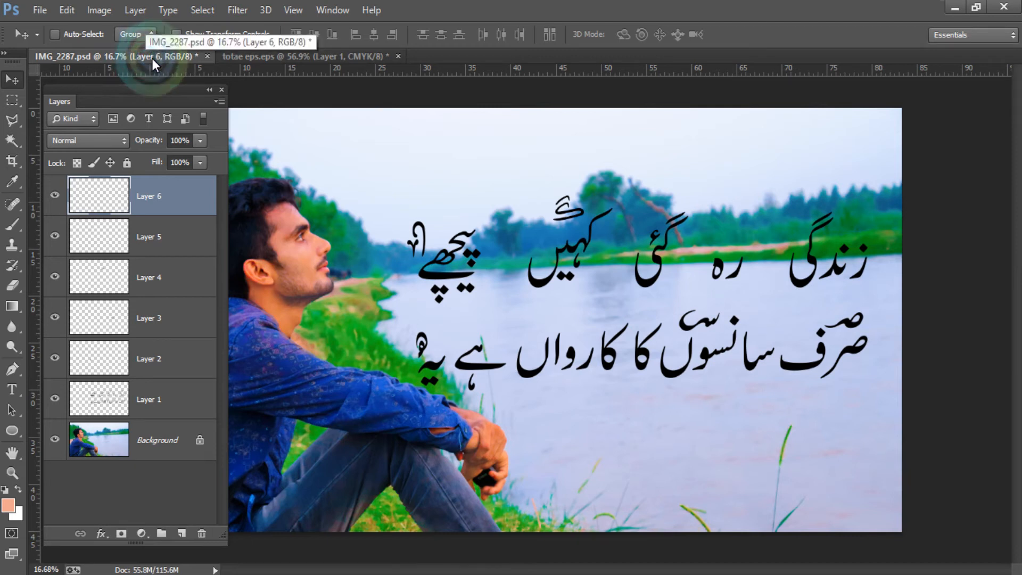
# Step: Examine the repeated ornament rows lower in totae eps.eps for a suitable glyph
pyautogui.click(251, 57)
pyautogui.scroll(-4, 592, 258)
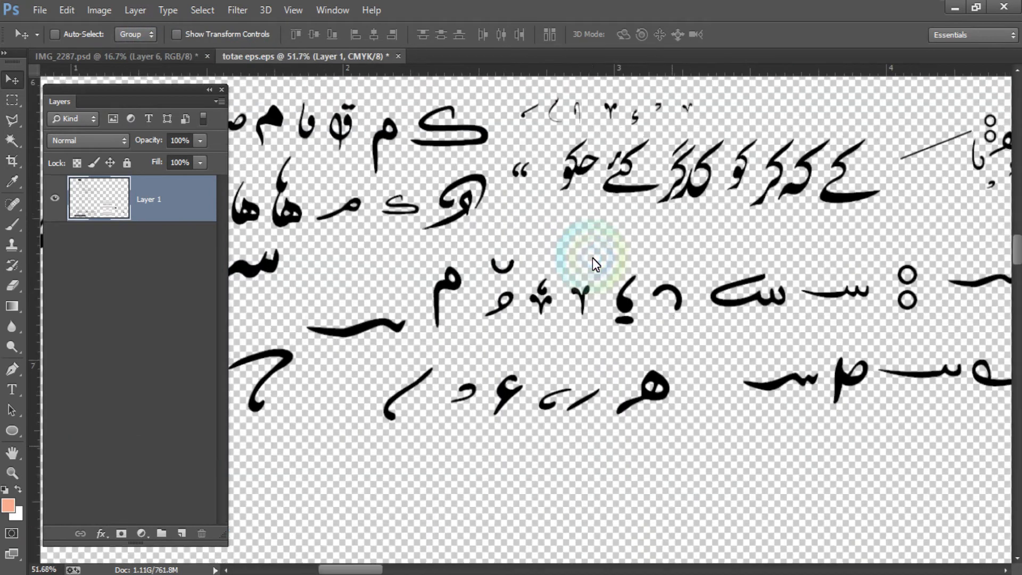
pyautogui.scroll(-2, 596, 260)
pyautogui.scroll(-2, 596, 260)
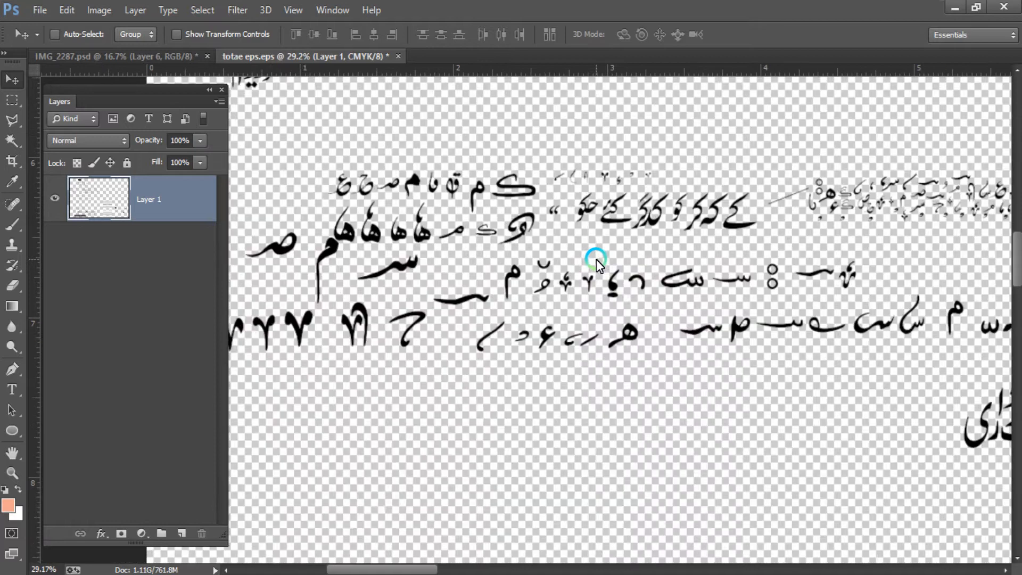
pyautogui.moveTo(580, 177); pyautogui.dragTo(613, 314)
pyautogui.scroll(1, 403, 218)
pyautogui.scroll(-4, 496, 252)
pyautogui.moveTo(773, 396); pyautogui.dragTo(511, 200)
pyautogui.scroll(5, 512, 384)
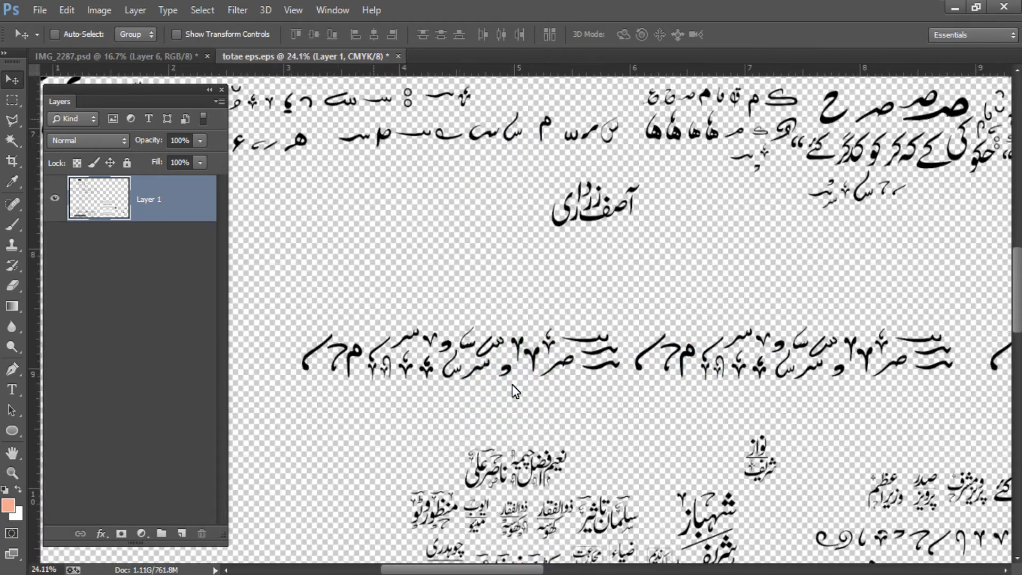
pyautogui.scroll(1, 509, 370)
pyautogui.moveTo(526, 398); pyautogui.dragTo(715, 315)
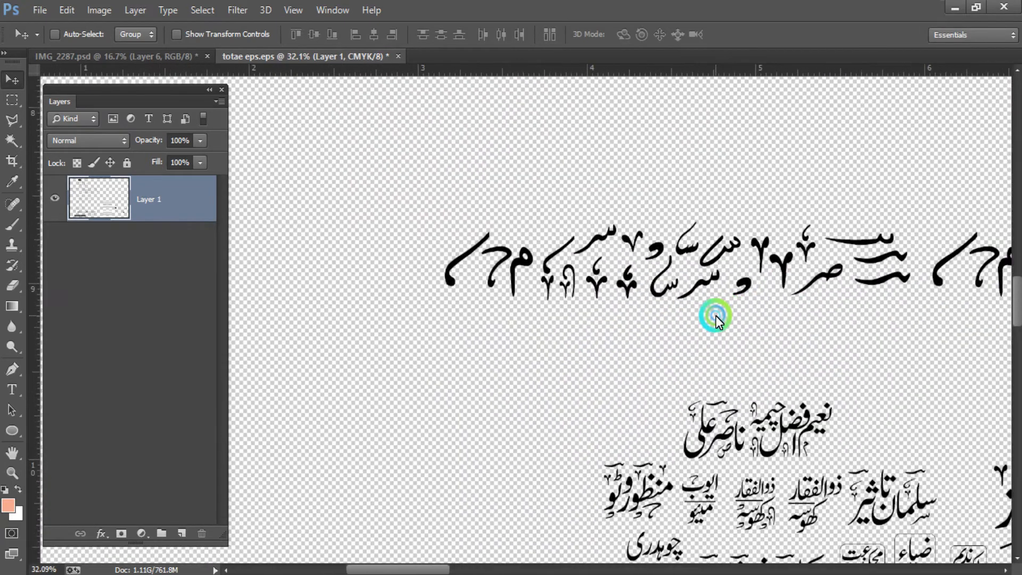
pyautogui.moveTo(722, 390); pyautogui.dragTo(315, 383)
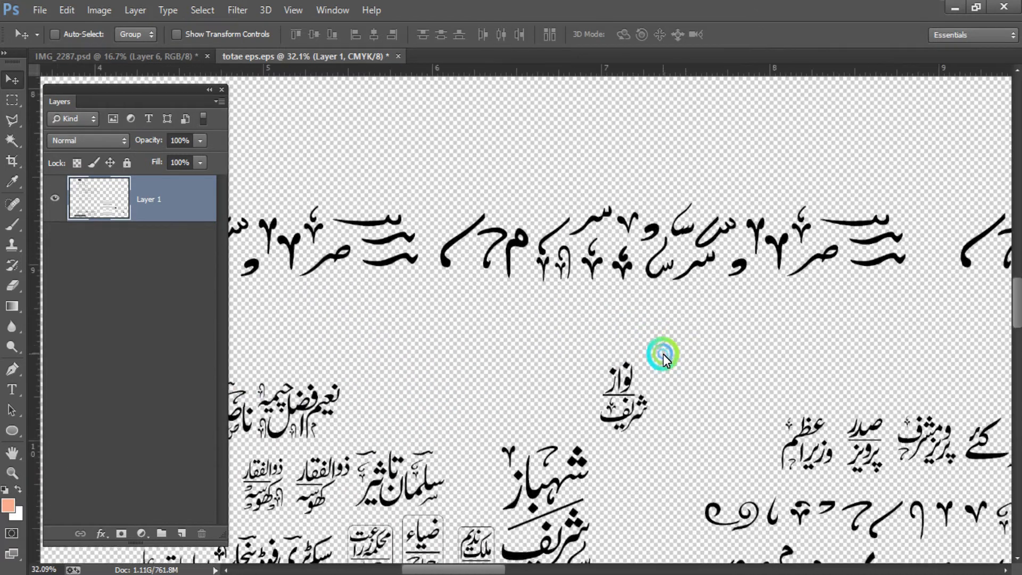
pyautogui.moveTo(686, 347); pyautogui.dragTo(662, 363)
pyautogui.scroll(4, 643, 338)
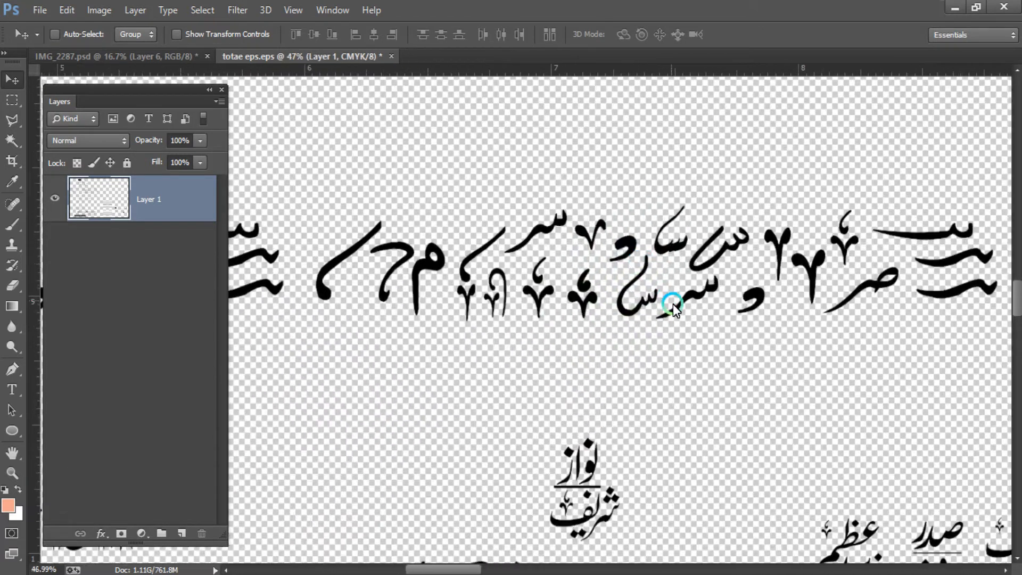
pyautogui.moveTo(732, 338); pyautogui.dragTo(633, 348)
pyautogui.moveTo(730, 358); pyautogui.dragTo(558, 341)
pyautogui.moveTo(918, 332); pyautogui.dragTo(548, 357)
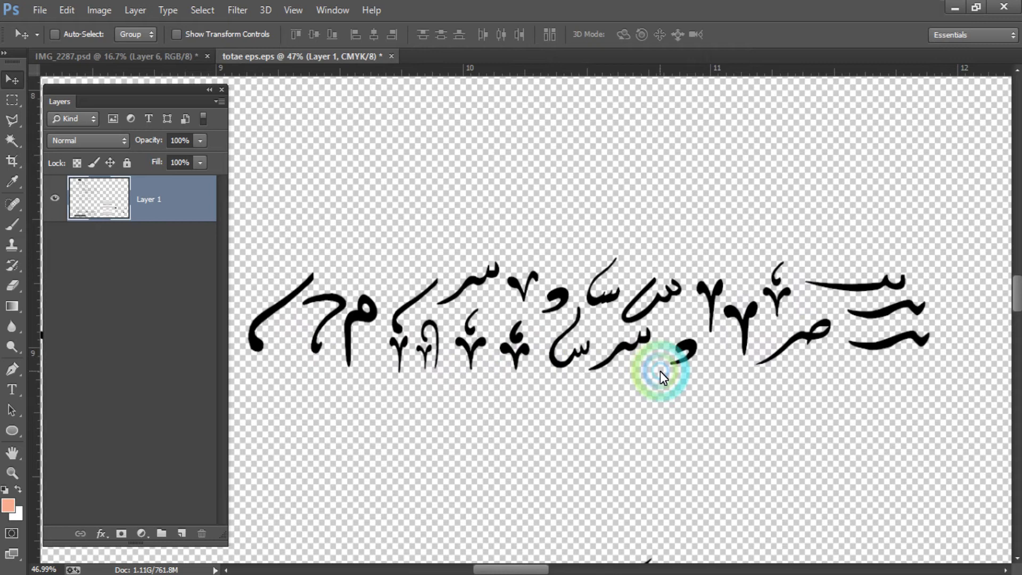
# Step: Examine the bold glyph rows in the upper part of totae eps.eps and compare them with the words in the photo
pyautogui.scroll(-5, 660, 367)
pyautogui.moveTo(702, 251); pyautogui.dragTo(658, 337)
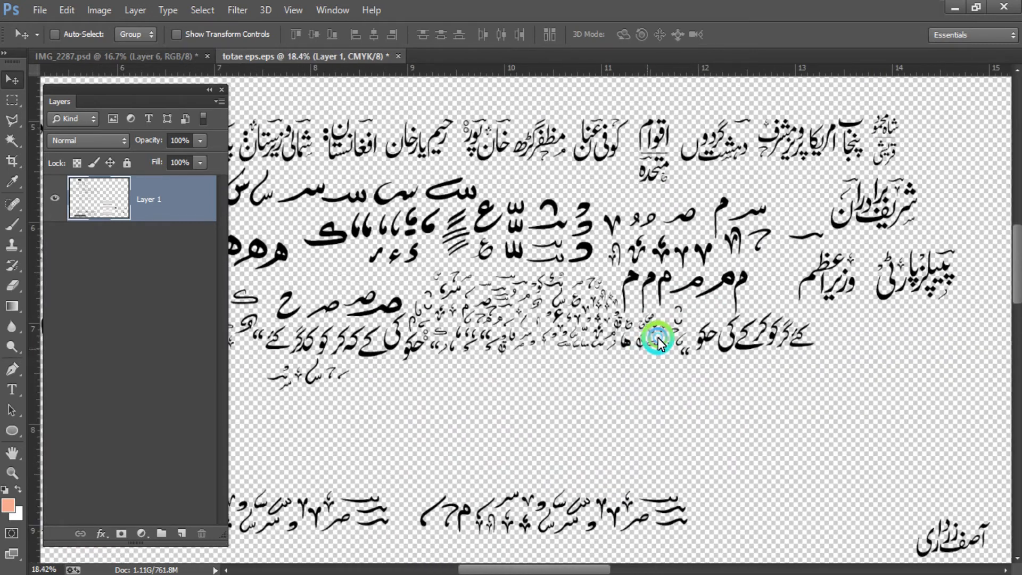
pyautogui.scroll(3, 636, 335)
pyautogui.moveTo(568, 359); pyautogui.dragTo(725, 397)
pyautogui.moveTo(519, 305); pyautogui.dragTo(683, 333)
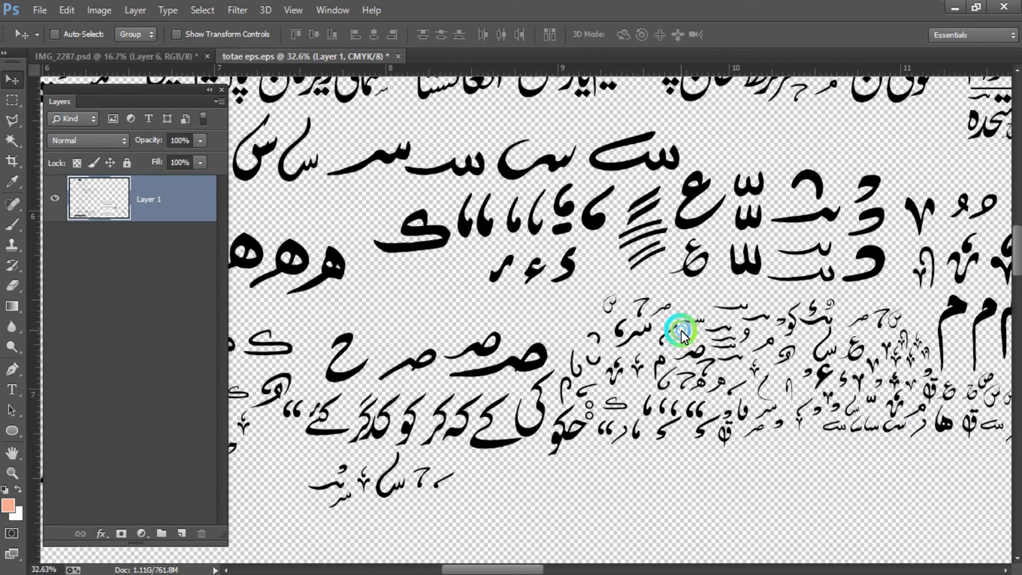
pyautogui.scroll(1, 655, 202)
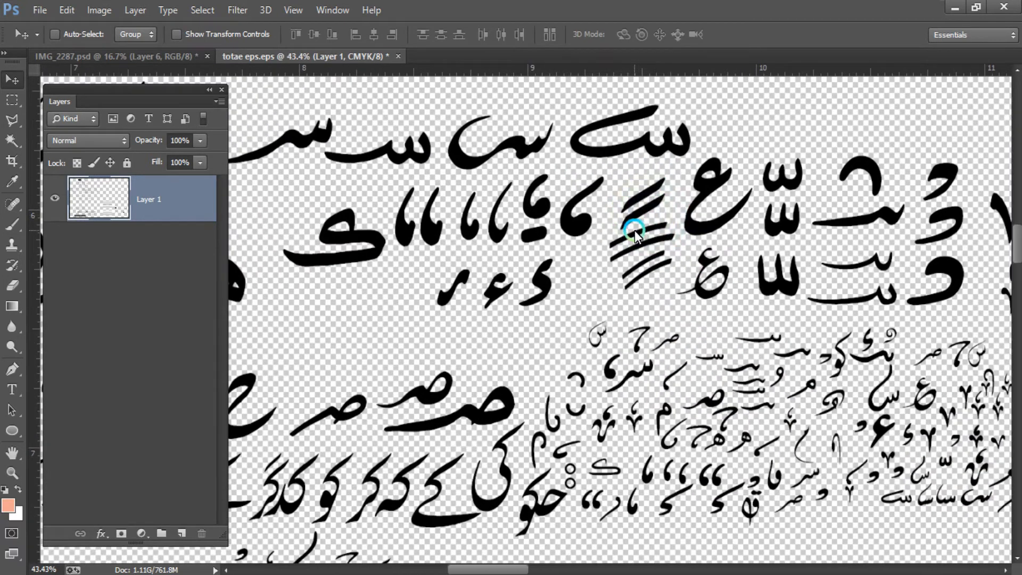
pyautogui.click(95, 52)
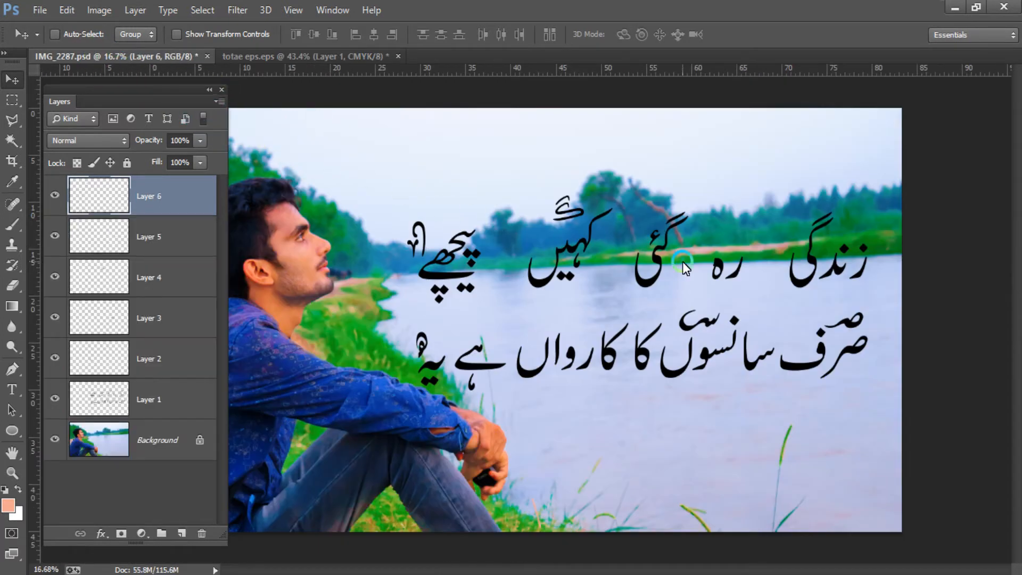
# Step: Outline the uppermost pair of slanted strokes in totae eps.eps with a Polygonal Lasso selection
pyautogui.click(305, 53)
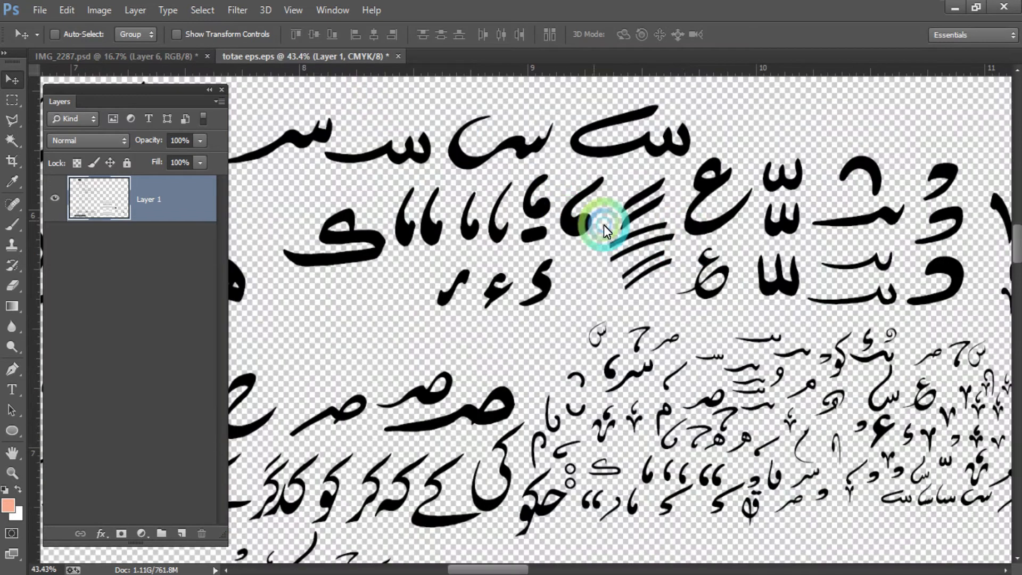
pyautogui.press('l')
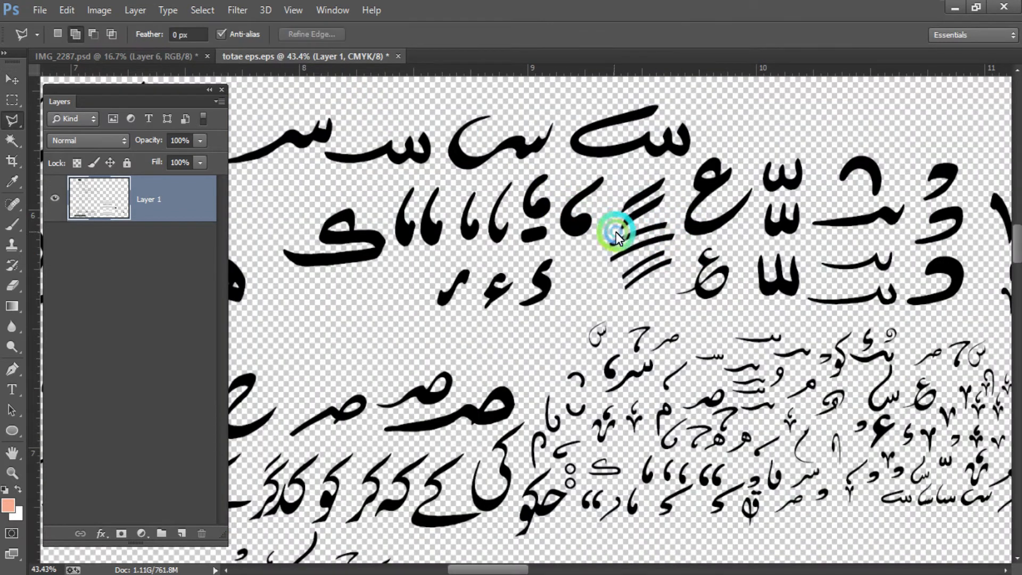
pyautogui.click(666, 205)
pyautogui.click(673, 178)
pyautogui.click(663, 169)
pyautogui.click(627, 181)
pyautogui.click(612, 198)
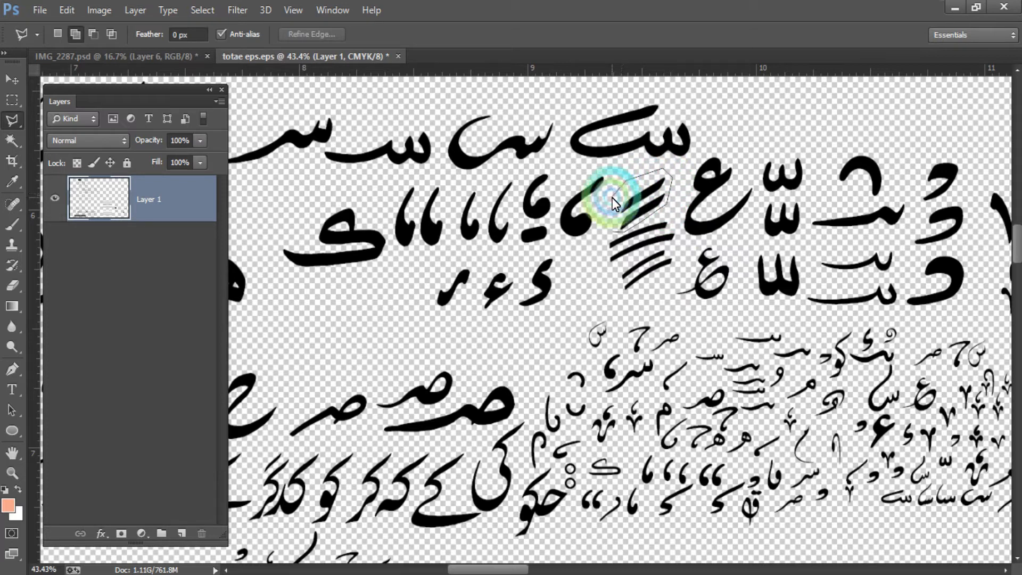
pyautogui.click(613, 231)
# Step: Copy the double slanted stroke into the photo above the word گئی, and clear the selection in totae eps.eps
pyautogui.press('v')
pyautogui.moveTo(624, 197)
pyautogui.mouseDown()
pyautogui.moveTo(114, 100)
pyautogui.moveTo(125, 45)
pyautogui.moveTo(146, 69)
pyautogui.moveTo(621, 229)
pyautogui.moveTo(660, 210)
pyautogui.mouseUp()
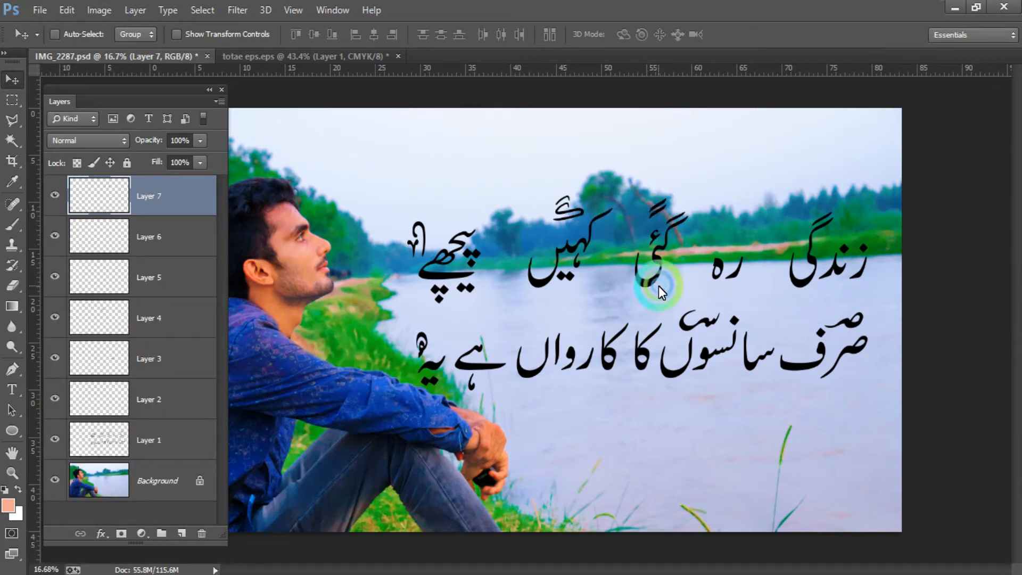
pyautogui.click(267, 58)
pyautogui.hotkey('ctrl', 'd')
# Step: Look through the glyph rows of totae eps.eps for another ornament, checking against the words in the photo
pyautogui.moveTo(547, 310); pyautogui.dragTo(801, 411)
pyautogui.moveTo(558, 336); pyautogui.dragTo(615, 361)
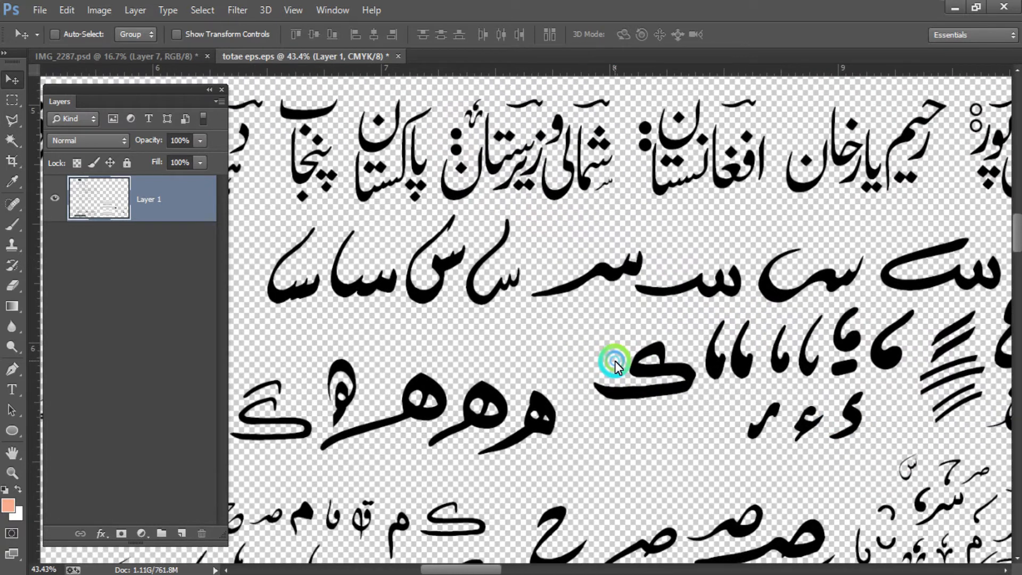
pyautogui.click(168, 57)
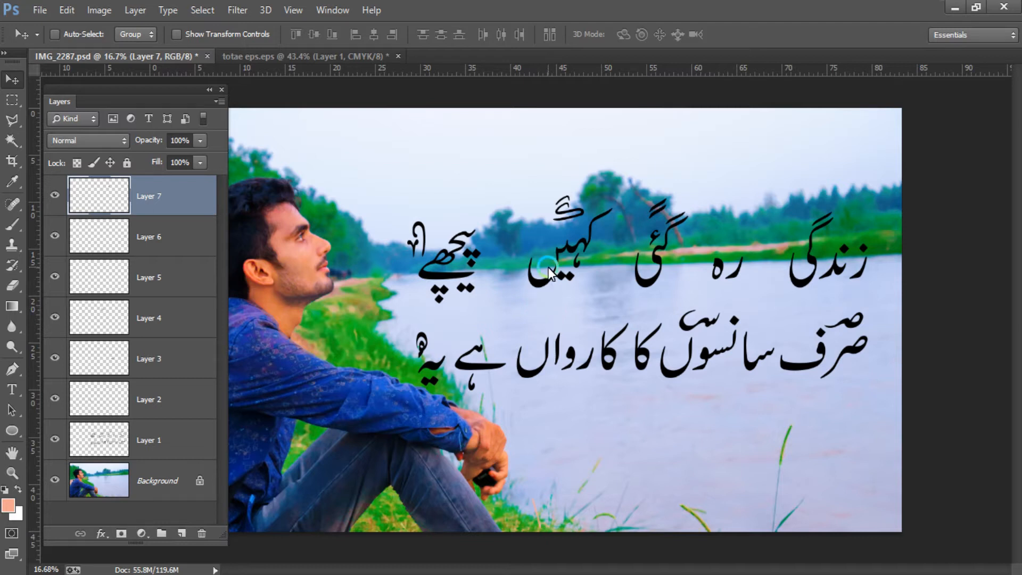
pyautogui.click(282, 54)
pyautogui.scroll(-5, 663, 338)
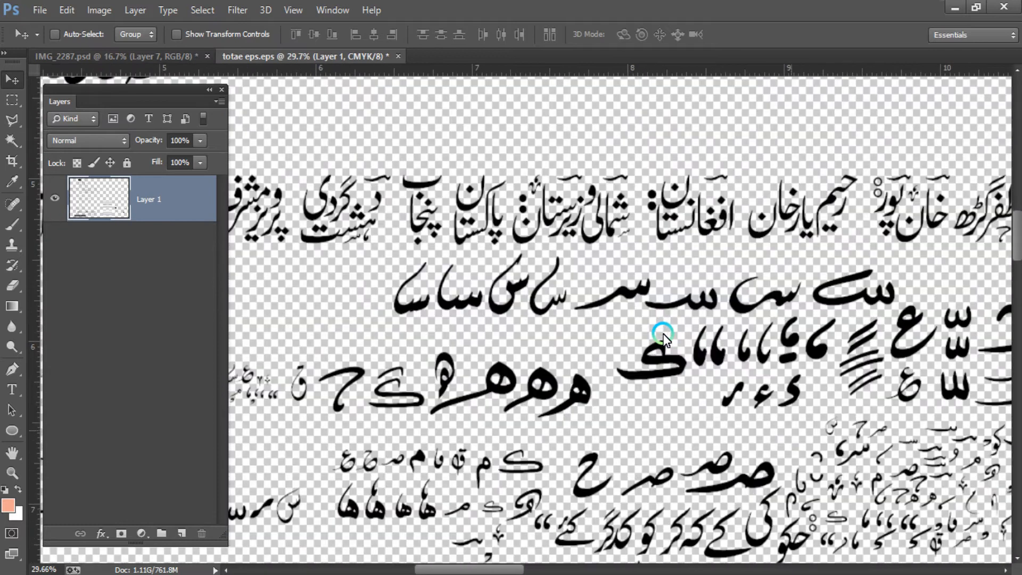
pyautogui.moveTo(551, 474); pyautogui.dragTo(570, 242)
pyautogui.moveTo(449, 307); pyautogui.dragTo(484, 270)
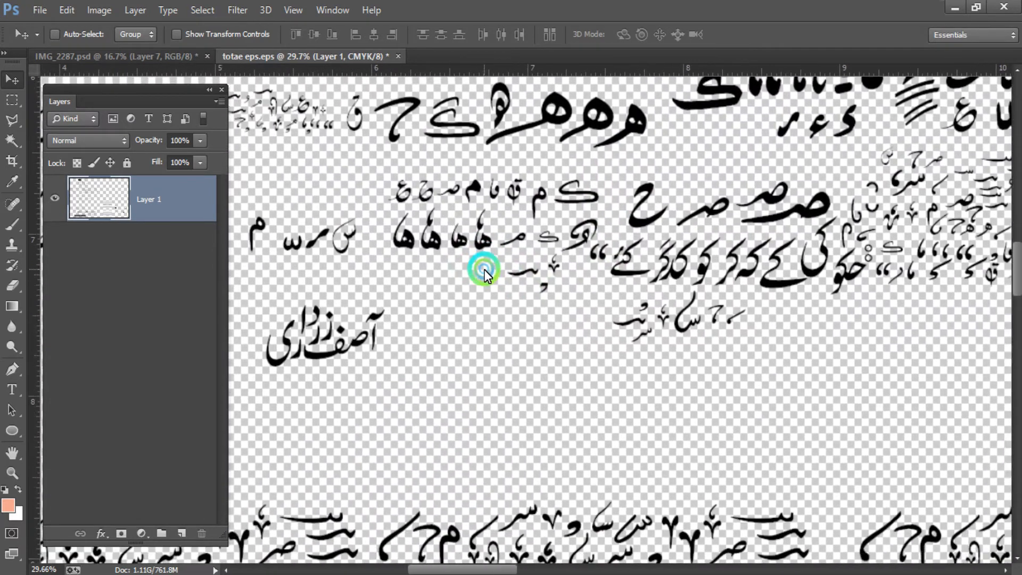
pyautogui.moveTo(621, 319); pyautogui.dragTo(724, 258)
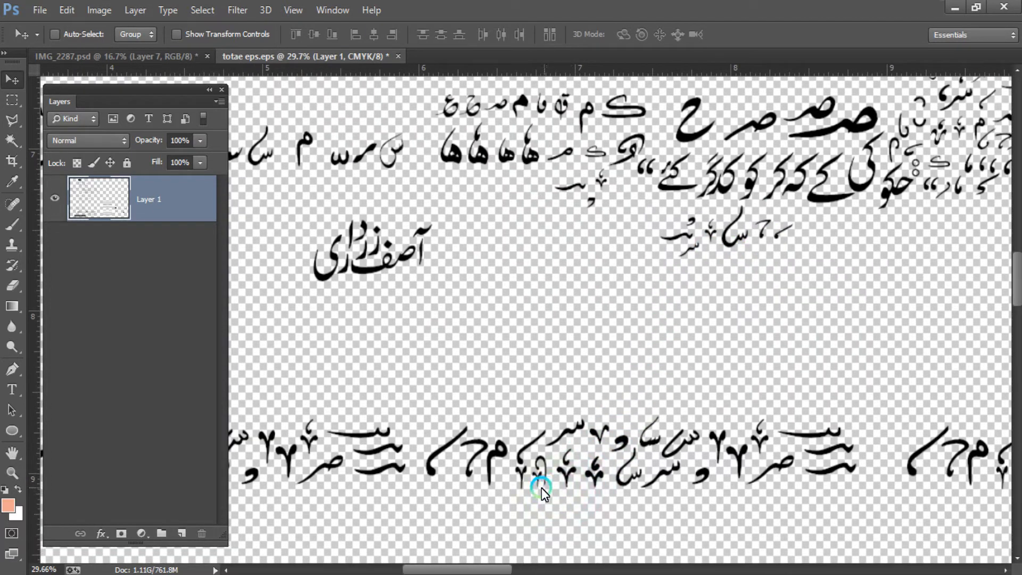
pyautogui.moveTo(349, 392); pyautogui.dragTo(704, 292)
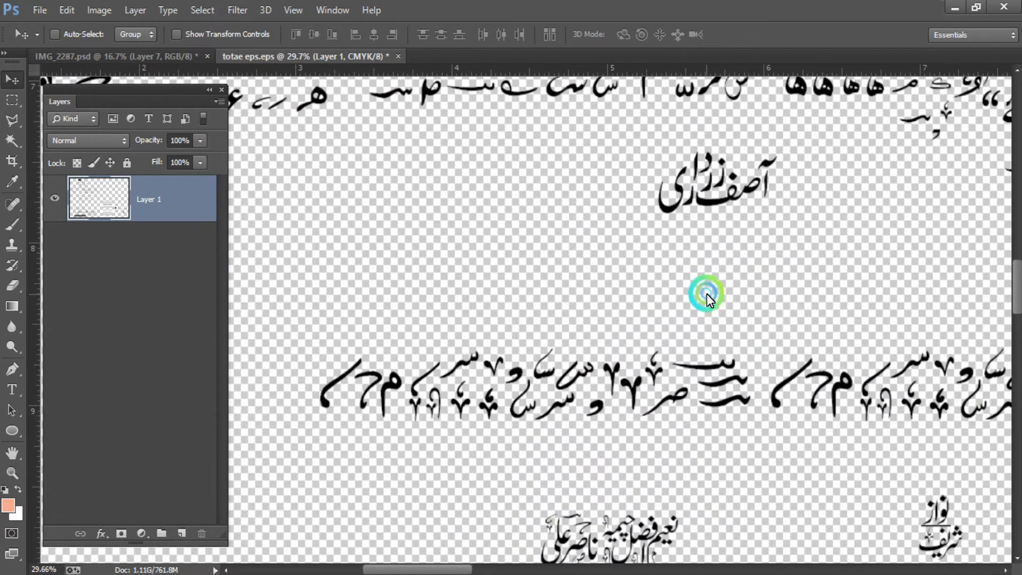
pyautogui.scroll(3, 366, 403)
pyautogui.moveTo(518, 427); pyautogui.dragTo(484, 400)
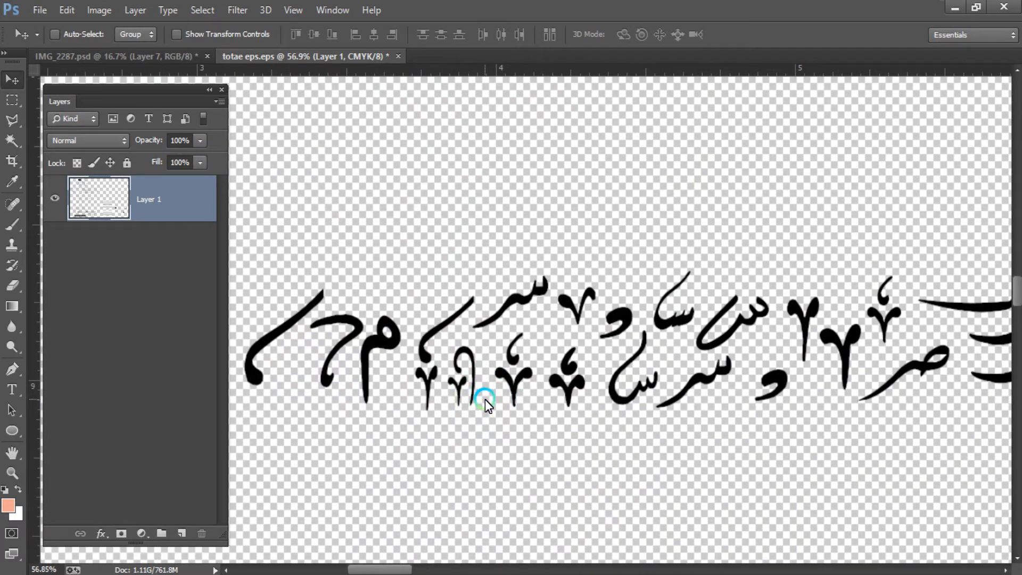
# Step: Outline the long slanted stroke at the left end of the ornament row in totae eps.eps with the Polygonal Lasso
pyautogui.press('l')
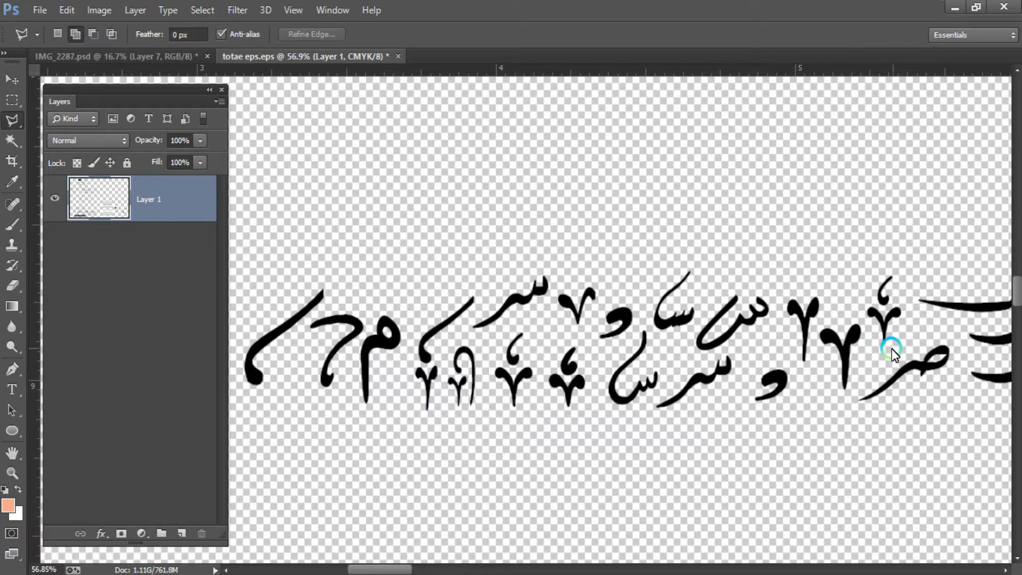
pyautogui.click(276, 379)
pyautogui.click(313, 317)
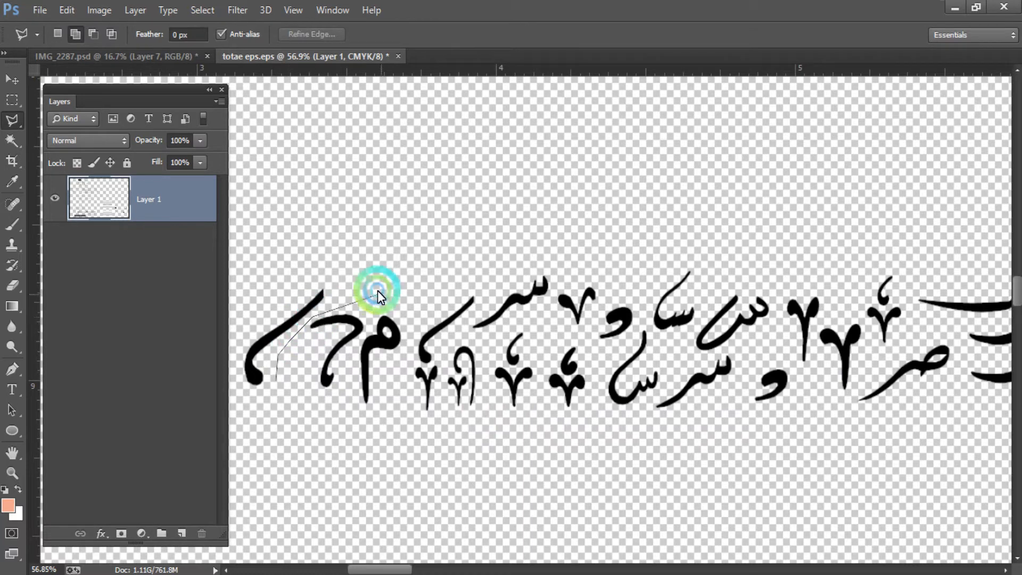
pyautogui.click(324, 252)
pyautogui.click(262, 271)
pyautogui.click(231, 337)
pyautogui.click(238, 395)
pyautogui.doubleClick(248, 399)
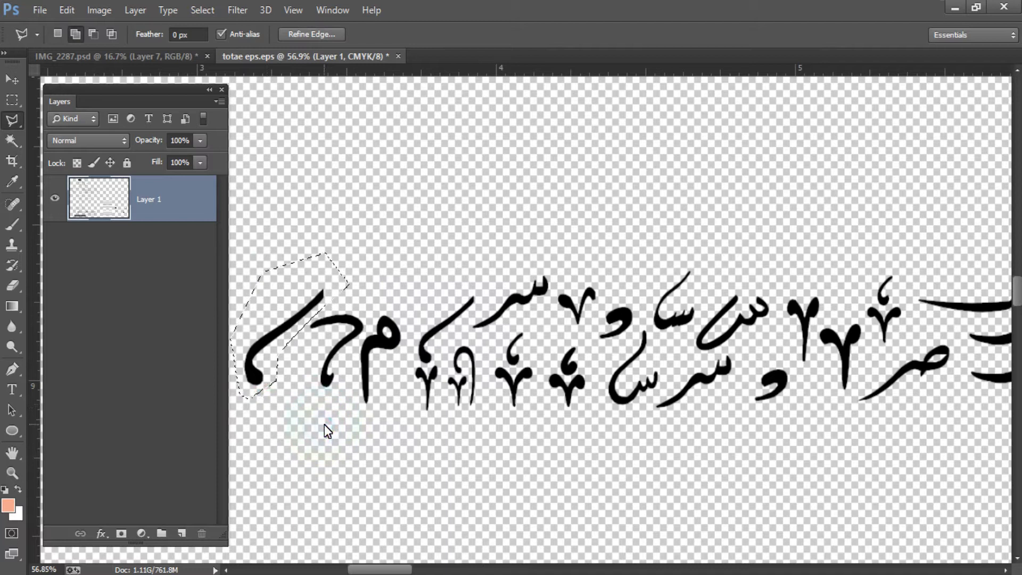
# Step: Copy the slanted stroke into the photo, fit it above the word کارواں in the second line, and clear the selection in totae eps.eps
pyautogui.press('v')
pyautogui.moveTo(274, 347)
pyautogui.mouseDown()
pyautogui.moveTo(192, 80)
pyautogui.moveTo(144, 46)
pyautogui.moveTo(556, 289)
pyautogui.moveTo(545, 339)
pyautogui.moveTo(588, 330)
pyautogui.moveTo(600, 340)
pyautogui.moveTo(617, 307)
pyautogui.moveTo(588, 333)
pyautogui.mouseUp()
pyautogui.hotkey('ctrl', 't')
pyautogui.press('Return')
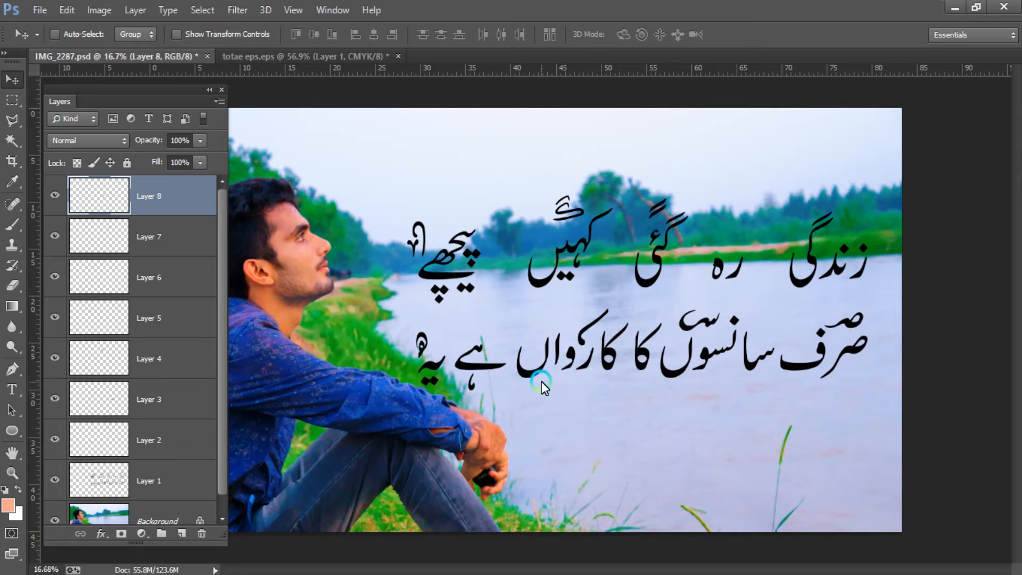
pyautogui.click(287, 55)
pyautogui.hotkey('ctrl', 'd')
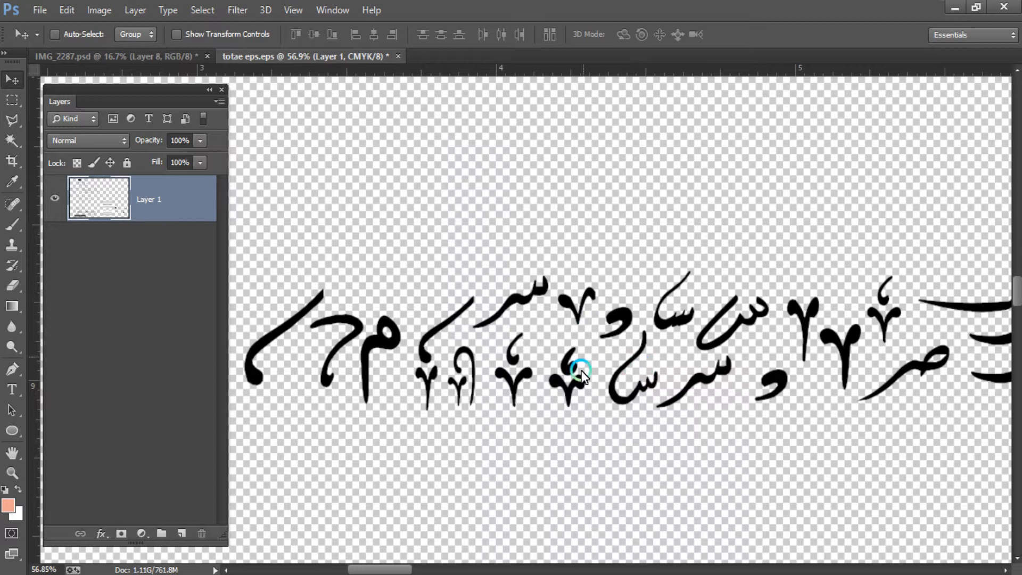
# Step: Outline the small V-shaped ornament in the upper glyph row of totae eps.eps with the Polygonal Lasso
pyautogui.scroll(2, 581, 374)
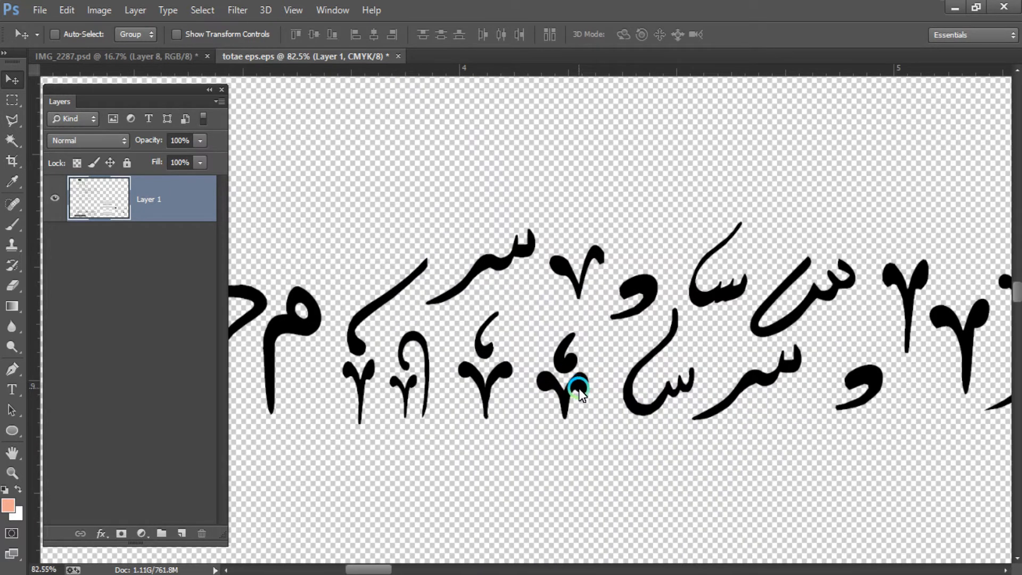
pyautogui.press('l')
pyautogui.click(584, 312)
pyautogui.click(610, 267)
pyautogui.click(617, 232)
pyautogui.click(583, 219)
pyautogui.click(542, 290)
# Step: Copy the V-shaped ornament into the photo near the word ہے in the second line and enlarge it
pyautogui.press('v')
pyautogui.moveTo(595, 266)
pyautogui.mouseDown()
pyautogui.moveTo(342, 137)
pyautogui.moveTo(141, 64)
pyautogui.moveTo(153, 50)
pyautogui.moveTo(361, 186)
pyautogui.moveTo(555, 335)
pyautogui.moveTo(504, 323)
pyautogui.moveTo(496, 340)
pyautogui.moveTo(516, 318)
pyautogui.moveTo(507, 337)
pyautogui.mouseUp()
pyautogui.hotkey('ctrl', 't')
pyautogui.press('Return')
pyautogui.scroll(2, 499, 344)
pyautogui.scroll(-2, 519, 372)
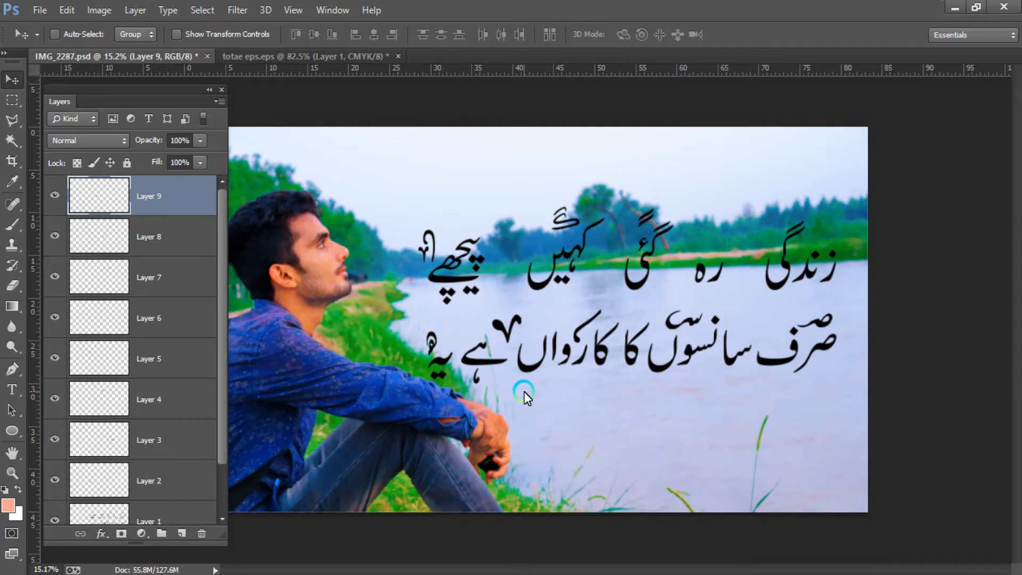
# Step: Adjust the V-shaped ornament with Free Transform and move it above the letter ف of صرف in the second line
pyautogui.hotkey('ctrl', 't')
pyautogui.scroll(2, 500, 345)
pyautogui.moveTo(532, 302); pyautogui.dragTo(519, 308)
pyautogui.doubleClick(516, 340)
pyautogui.moveTo(518, 348)
pyautogui.mouseDown()
pyautogui.moveTo(543, 328)
pyautogui.moveTo(896, 330)
pyautogui.mouseUp()
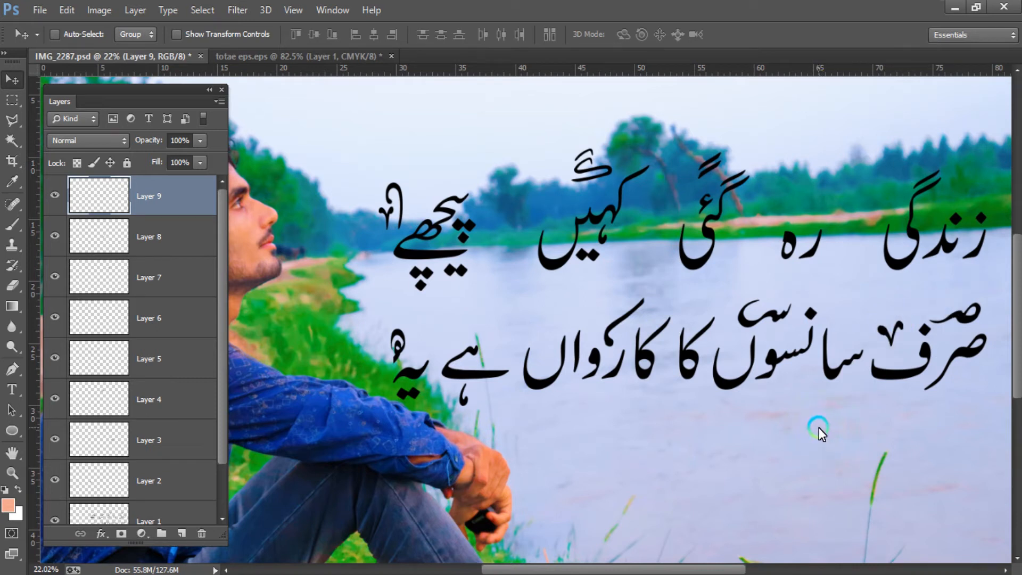
# Step: Look through the glyph rows of totae eps.eps for another ornament, checking against the words in the photo
pyautogui.click(343, 60)
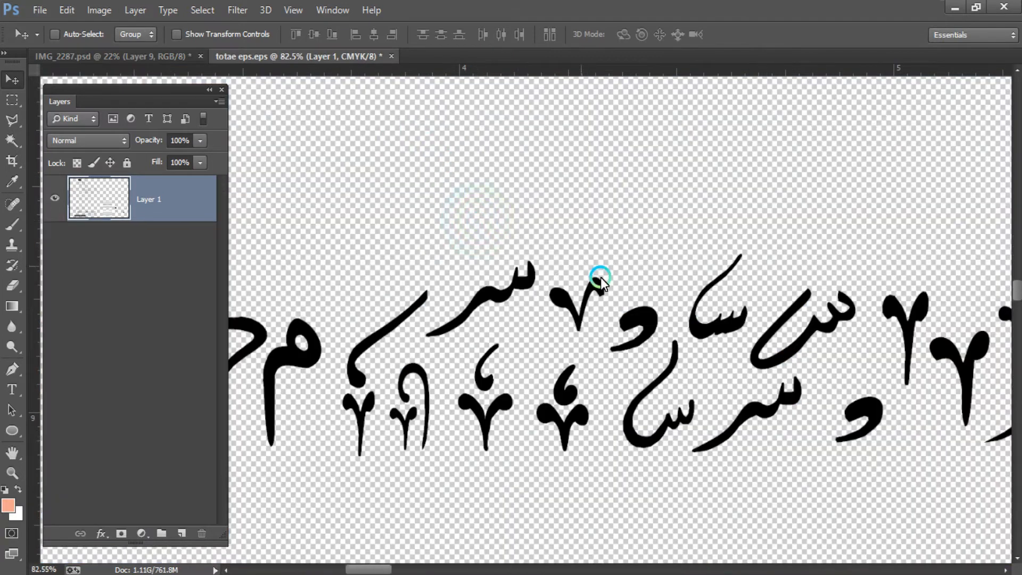
pyautogui.scroll(-5, 636, 298)
pyautogui.scroll(-1, 634, 298)
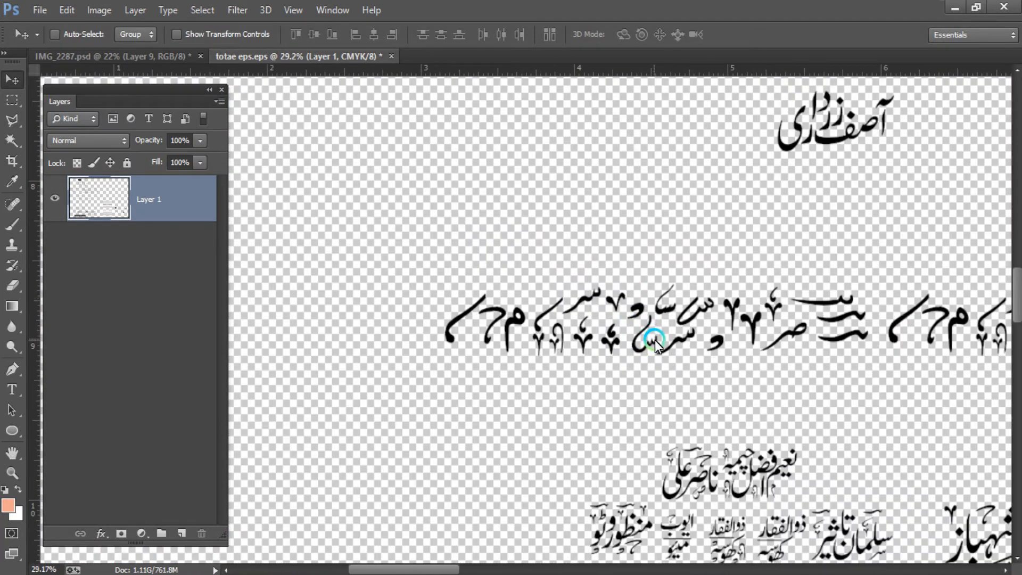
pyautogui.moveTo(872, 301); pyautogui.dragTo(620, 394)
pyautogui.scroll(-2, 744, 303)
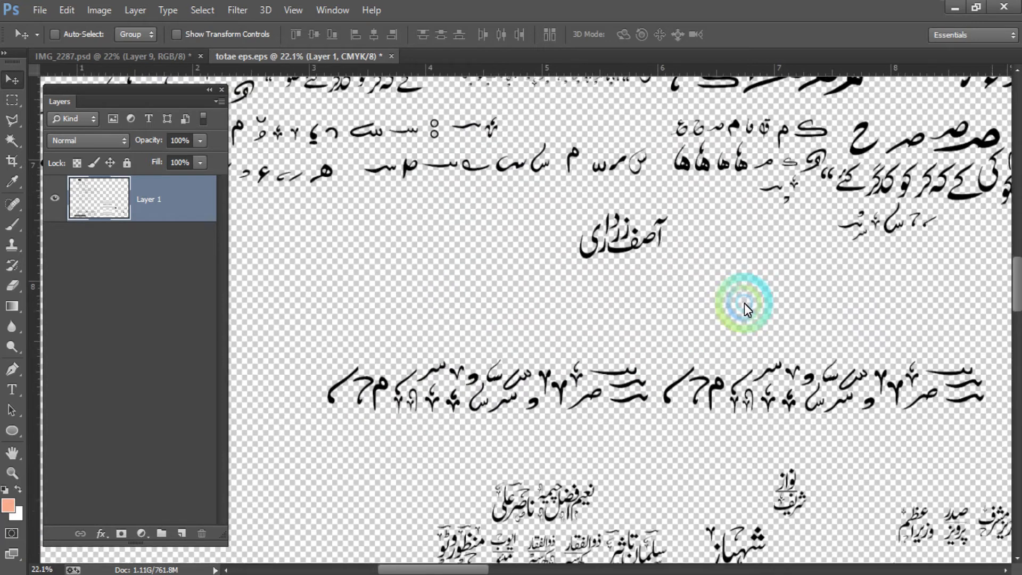
pyautogui.scroll(-2, 744, 302)
pyautogui.moveTo(788, 258); pyautogui.dragTo(604, 368)
pyautogui.scroll(6, 604, 369)
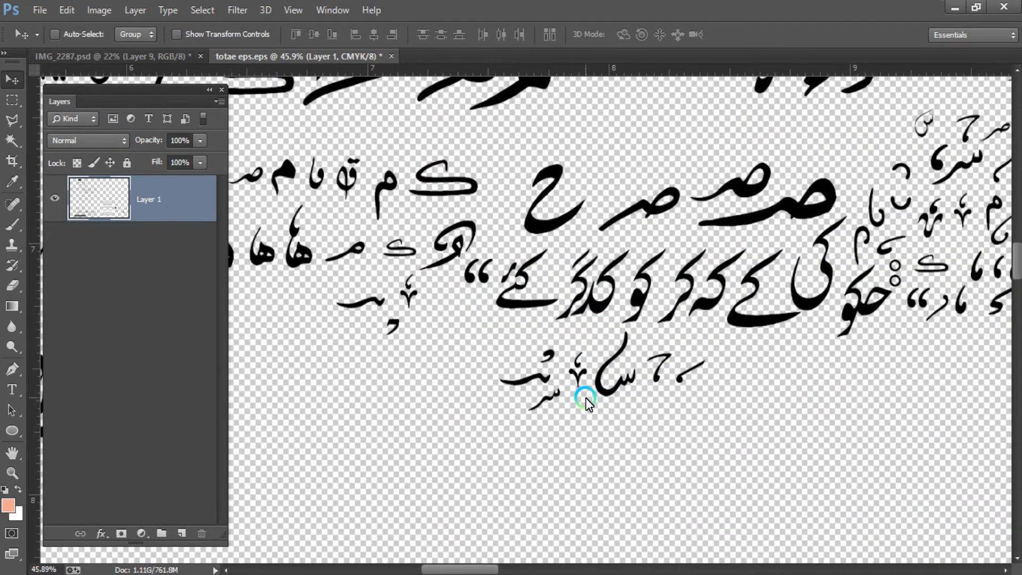
pyautogui.click(166, 62)
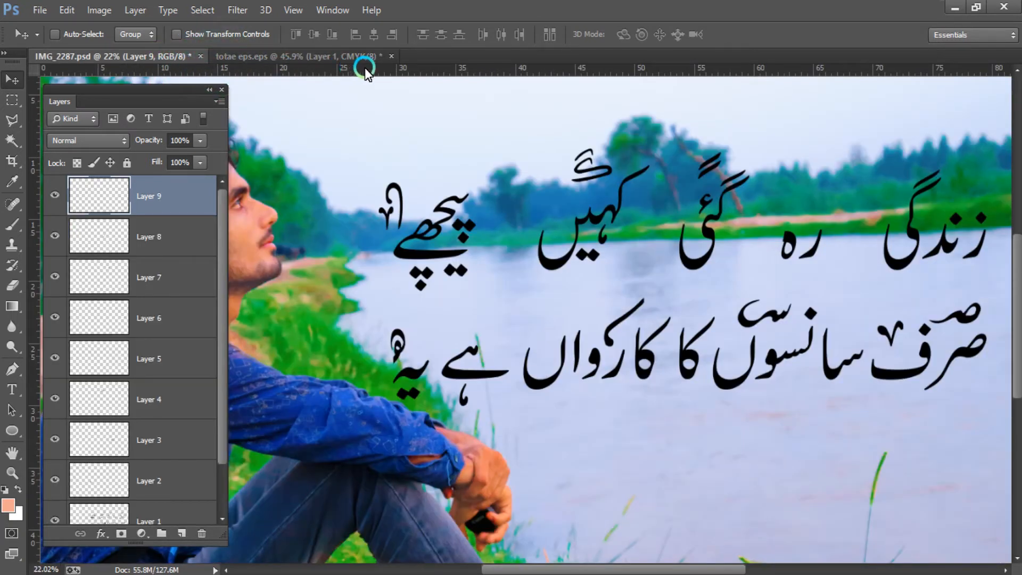
# Step: Outline the hook-shaped ornament beside the short slanted stroke in totae eps.eps with the Polygonal Lasso
pyautogui.click(305, 57)
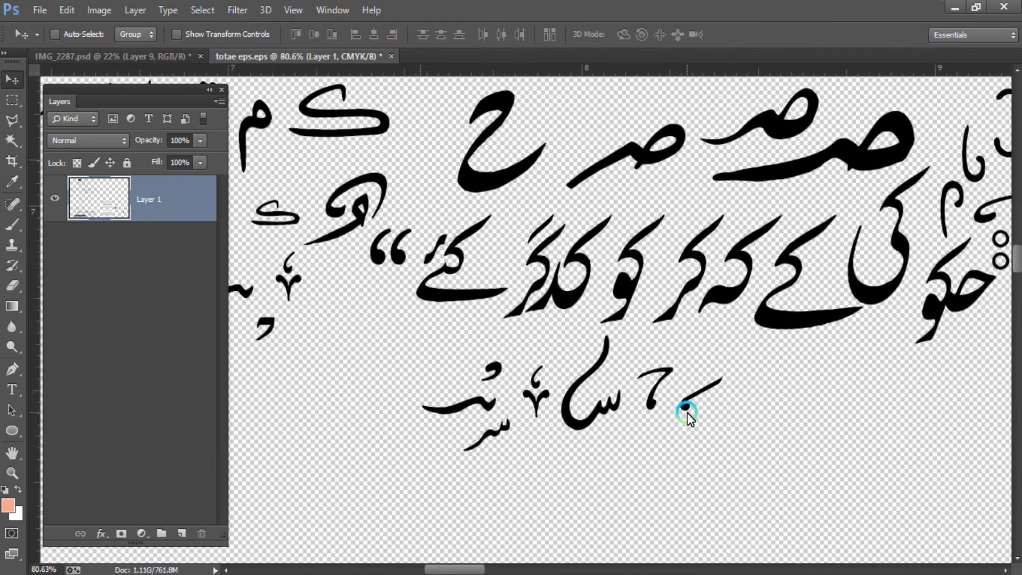
pyautogui.press('l')
pyautogui.click(659, 416)
pyautogui.click(666, 392)
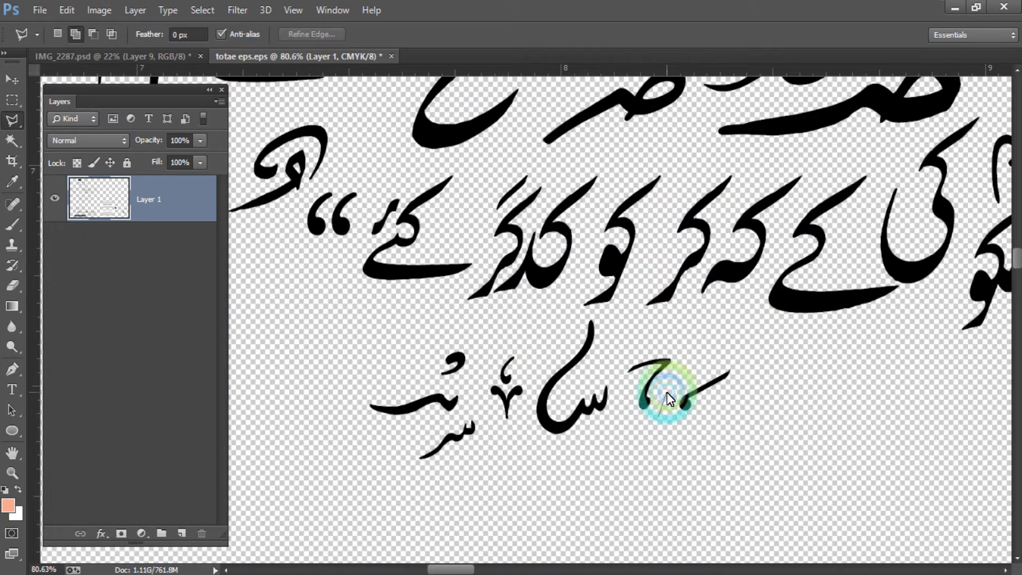
pyautogui.click(681, 371)
pyautogui.click(674, 337)
pyautogui.click(645, 342)
pyautogui.click(620, 361)
pyautogui.click(627, 382)
pyautogui.click(631, 409)
pyautogui.click(650, 448)
pyautogui.click(659, 417)
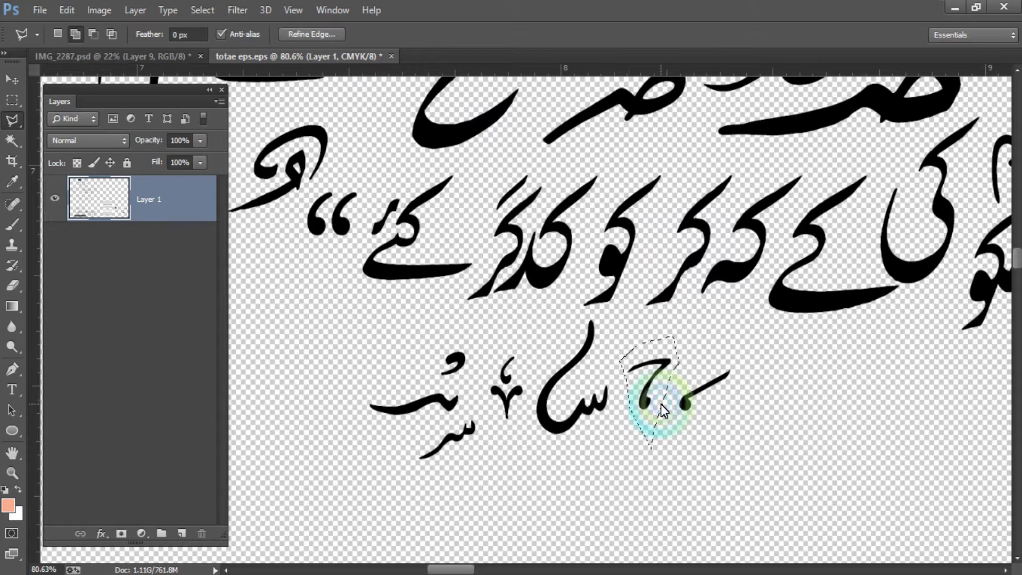
# Step: Copy the hook-shaped ornament into the photo beside the word رہ and scale it to about 244%
pyautogui.press('v')
pyautogui.click(652, 390)
pyautogui.moveTo(651, 378)
pyautogui.mouseDown()
pyautogui.moveTo(272, 128)
pyautogui.moveTo(182, 55)
pyautogui.moveTo(660, 235)
pyautogui.moveTo(780, 223)
pyautogui.moveTo(806, 201)
pyautogui.moveTo(785, 206)
pyautogui.mouseUp()
pyautogui.hotkey('ctrl', 't')
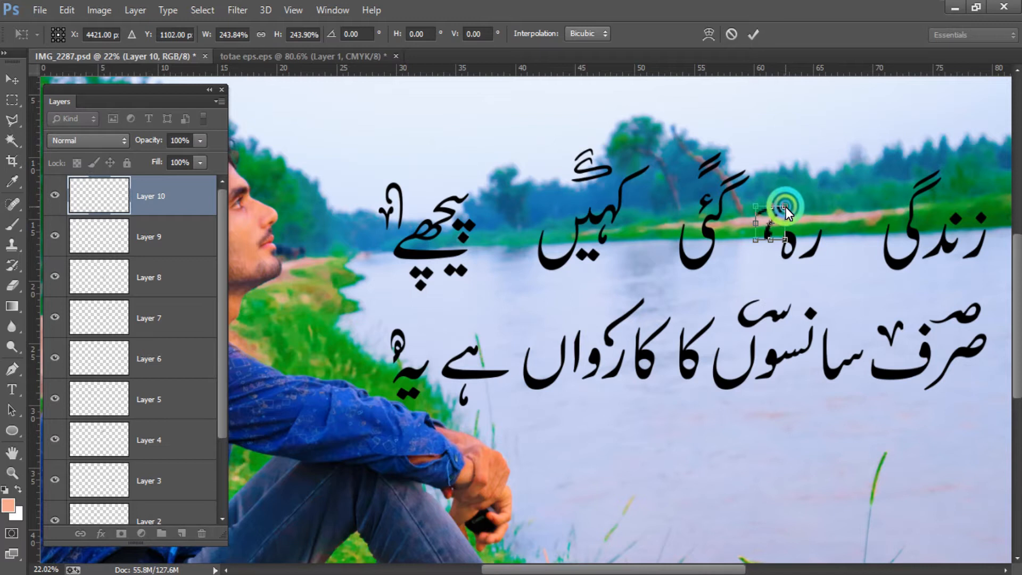
pyautogui.press('Return')
pyautogui.scroll(2, 777, 238)
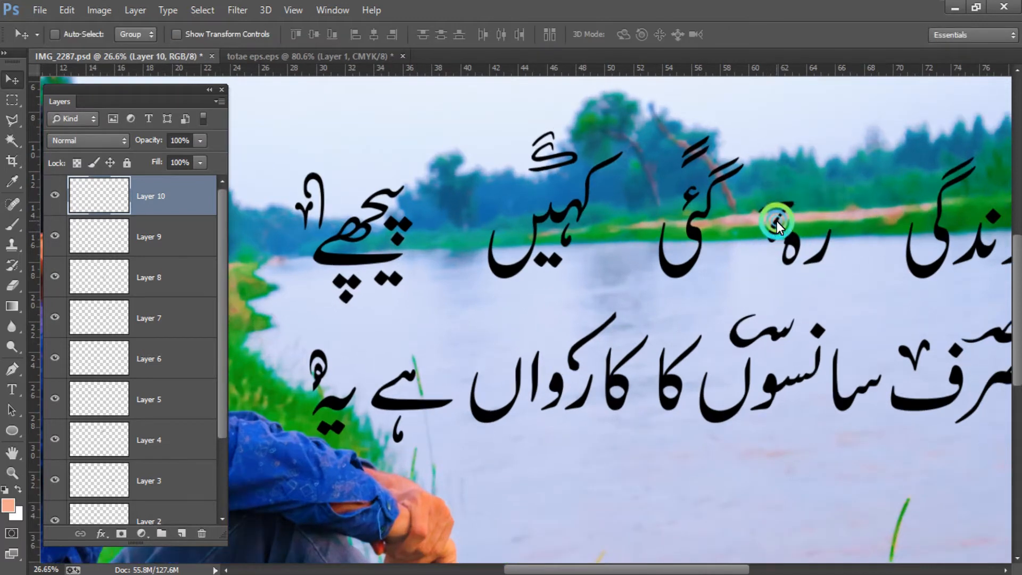
# Step: Rotate the hook slightly, place it above the word رہ in the first line, and clear the selection in totae eps.eps
pyautogui.hotkey('ctrl', 't')
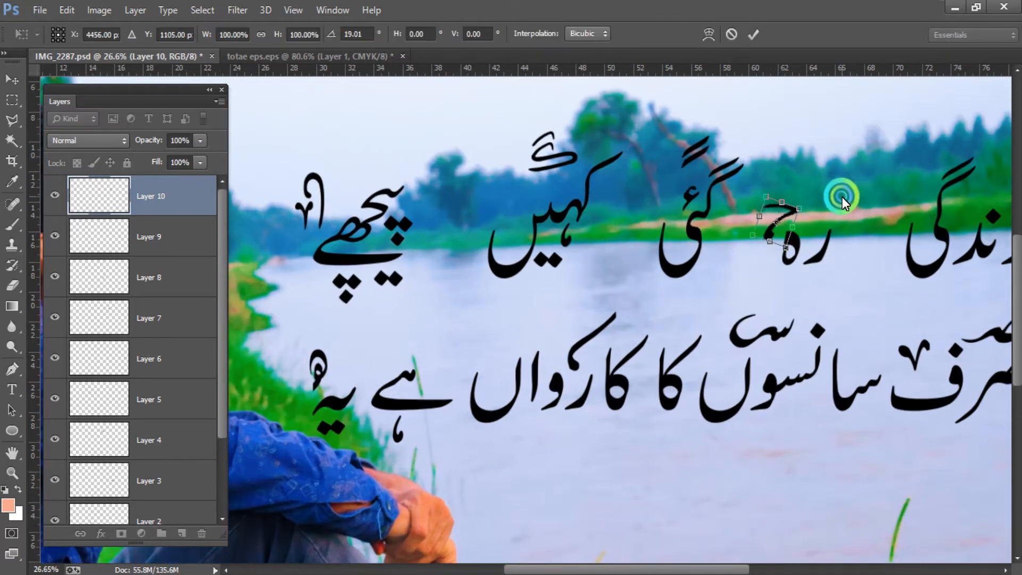
pyautogui.doubleClick(775, 224)
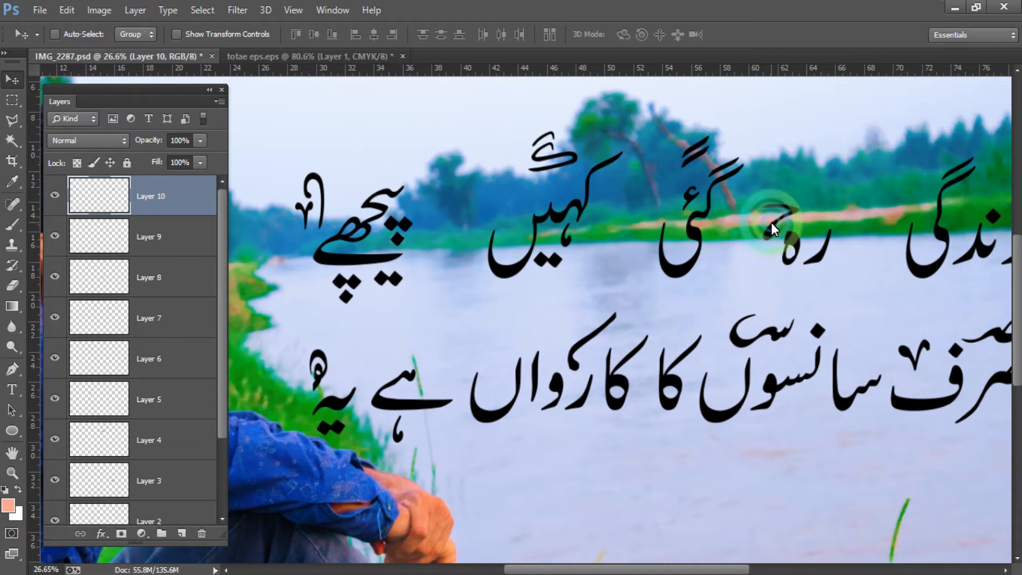
pyautogui.click(775, 228)
pyautogui.moveTo(773, 229); pyautogui.dragTo(813, 213)
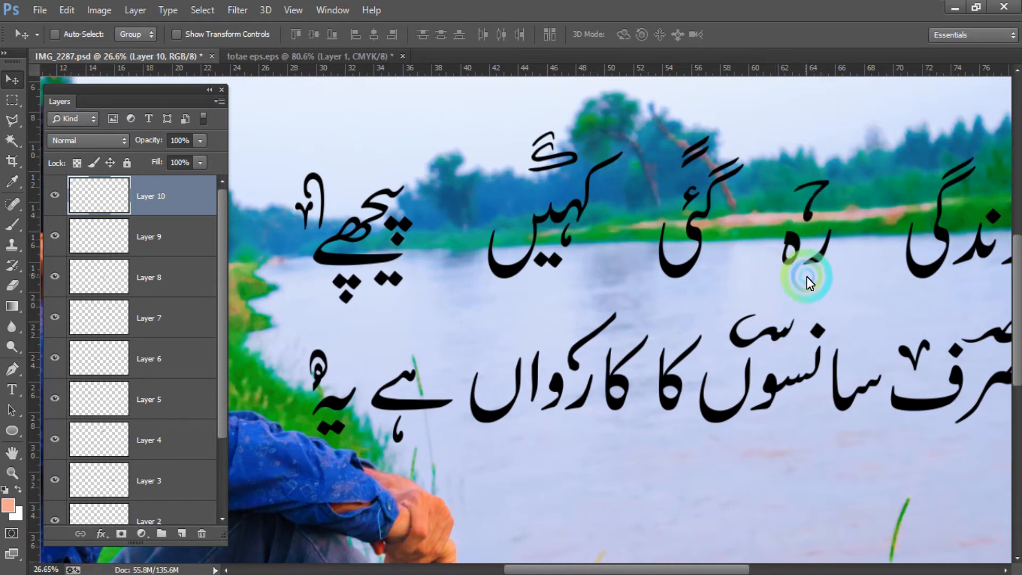
pyautogui.scroll(-5, 811, 280)
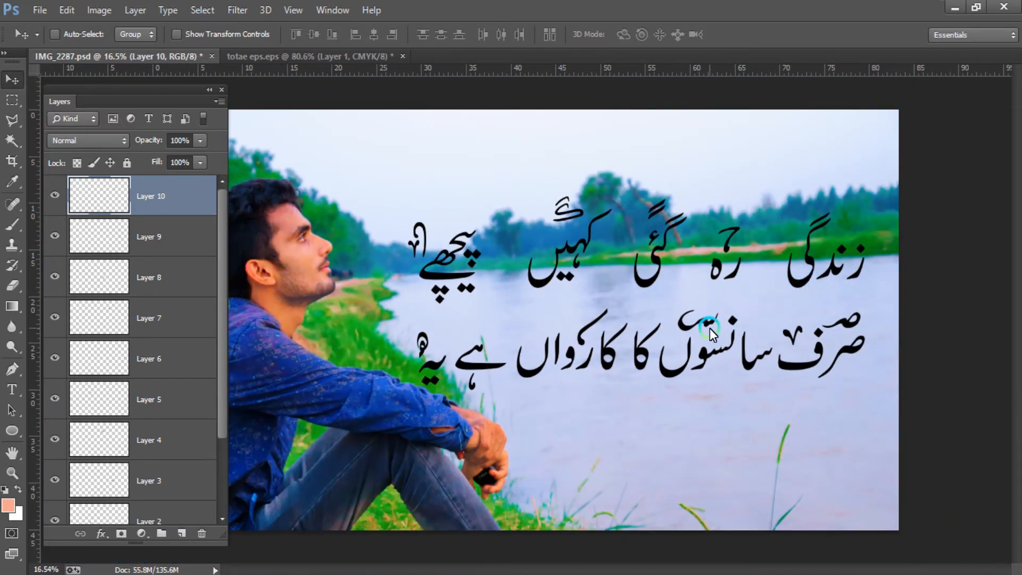
pyautogui.click(299, 57)
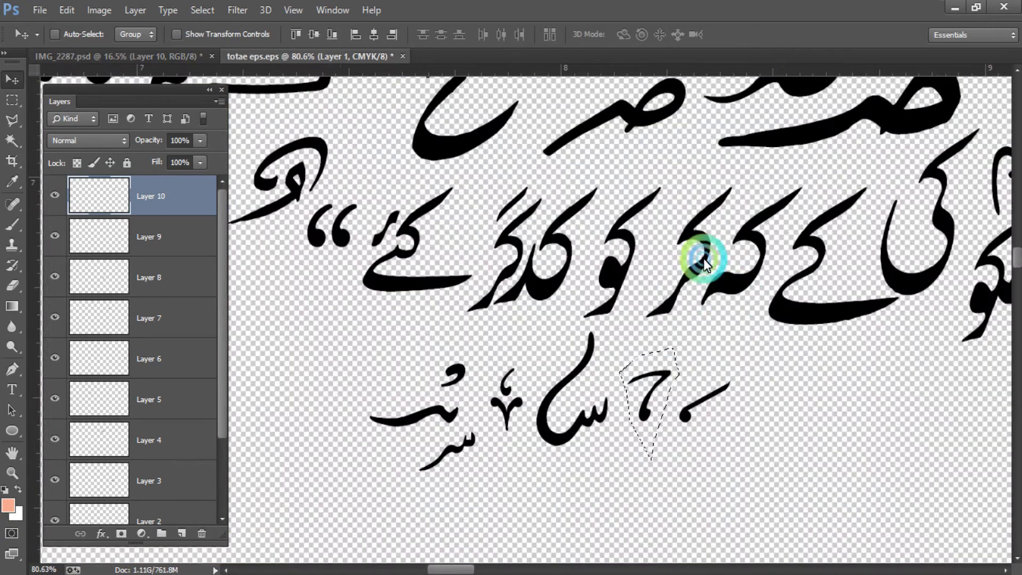
pyautogui.hotkey('ctrl', 'd')
# Step: Examine the remaining glyph groups of totae eps.eps for an ornament that suits the undecorated words in the photo
pyautogui.scroll(-4, 756, 334)
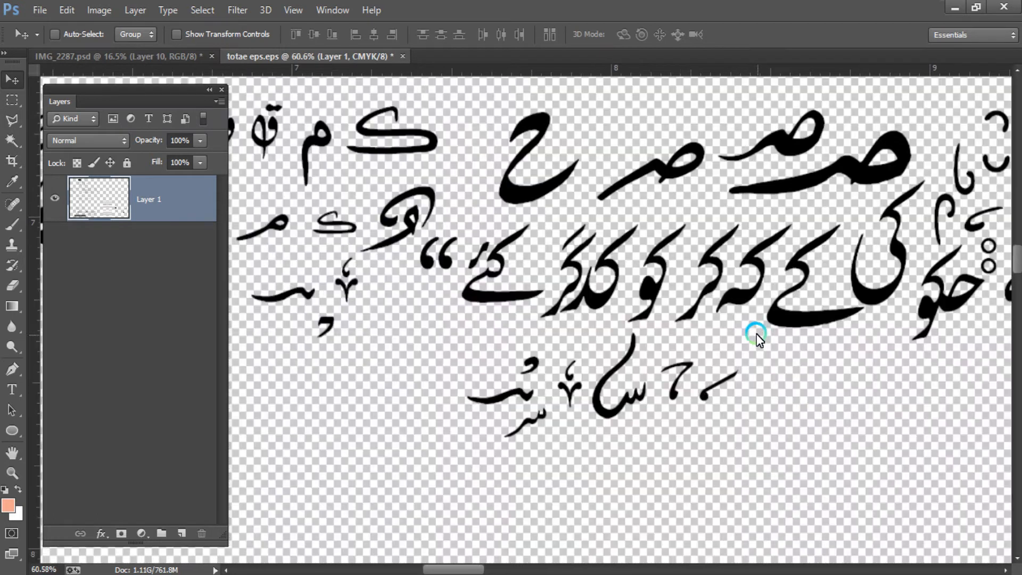
pyautogui.scroll(-3, 594, 300)
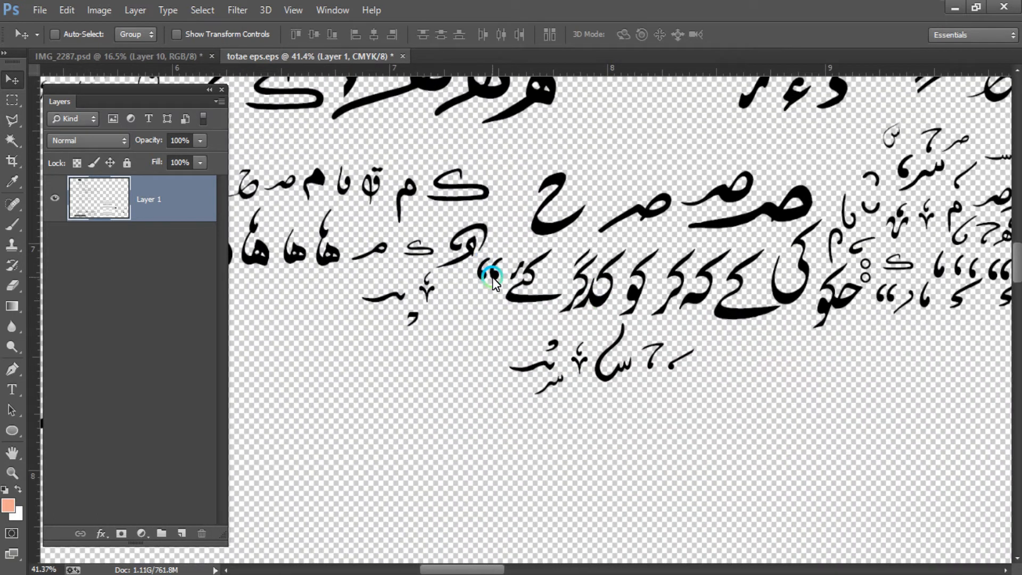
pyautogui.scroll(2, 495, 287)
pyautogui.scroll(1, 514, 324)
pyautogui.scroll(1, 409, 297)
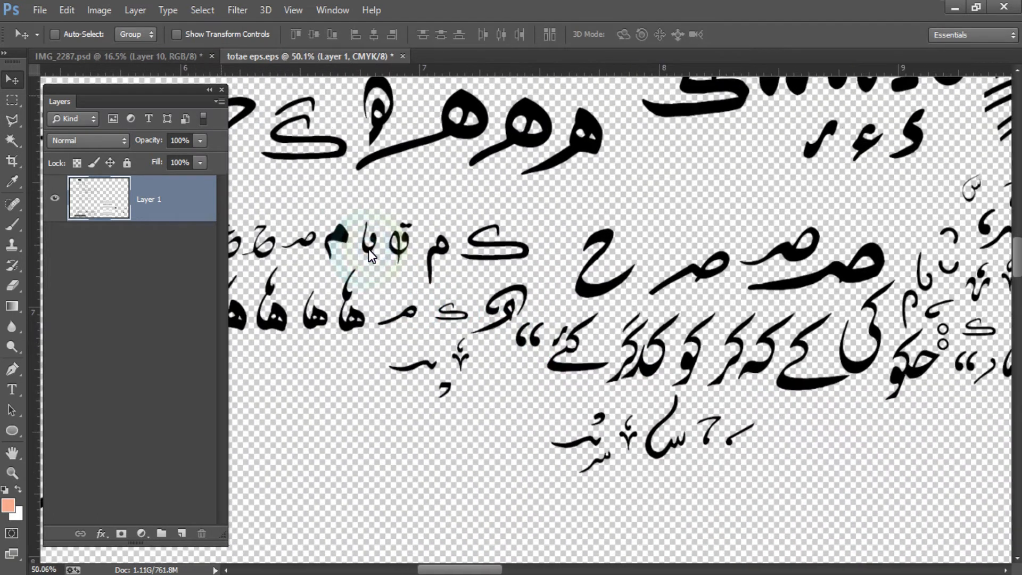
pyautogui.scroll(-2, 454, 293)
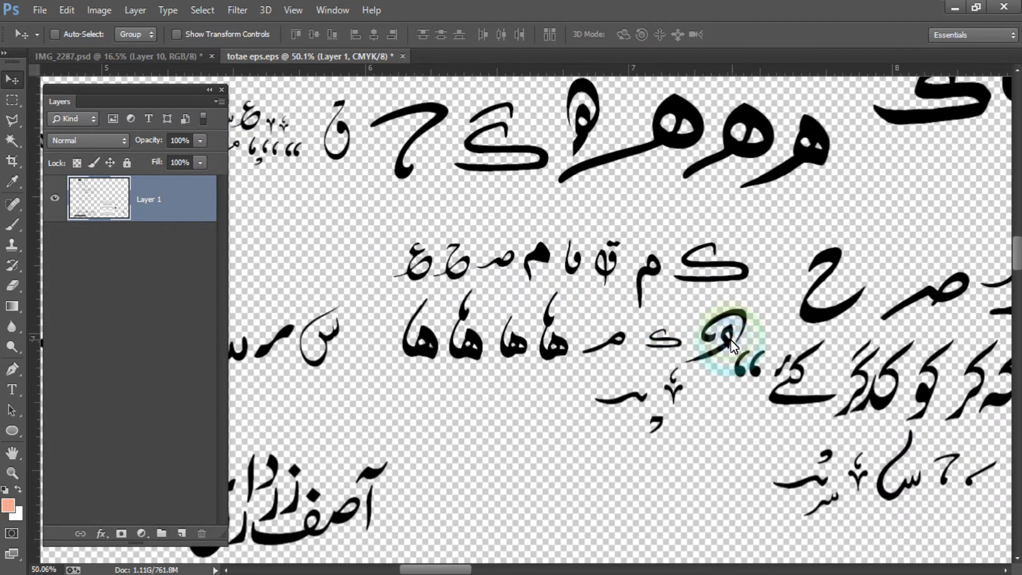
pyautogui.scroll(2, 547, 286)
pyautogui.hscroll(10, 547, 286)
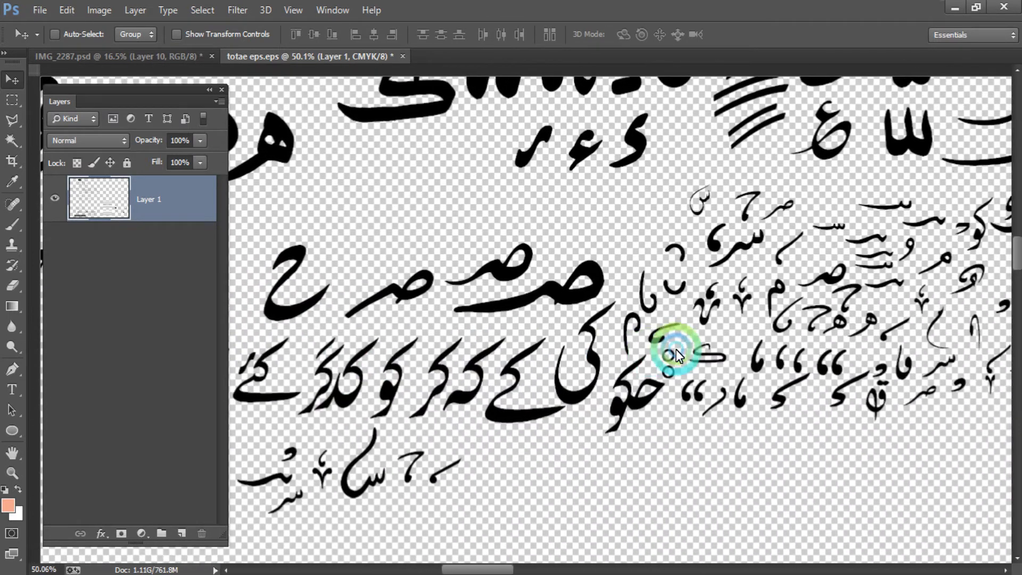
pyautogui.hscroll(4, 573, 330)
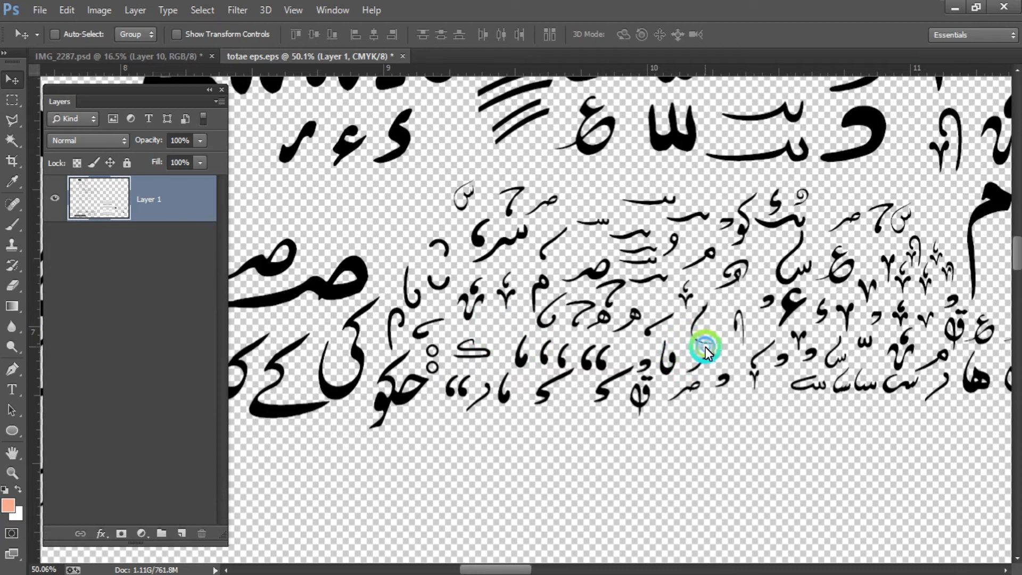
pyautogui.hscroll(2, 705, 347)
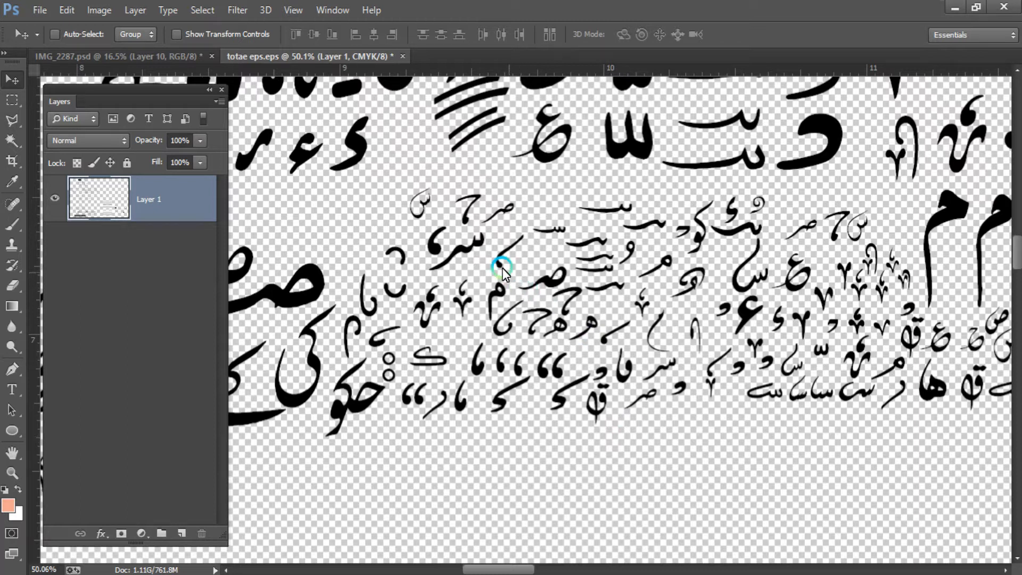
pyautogui.click(127, 55)
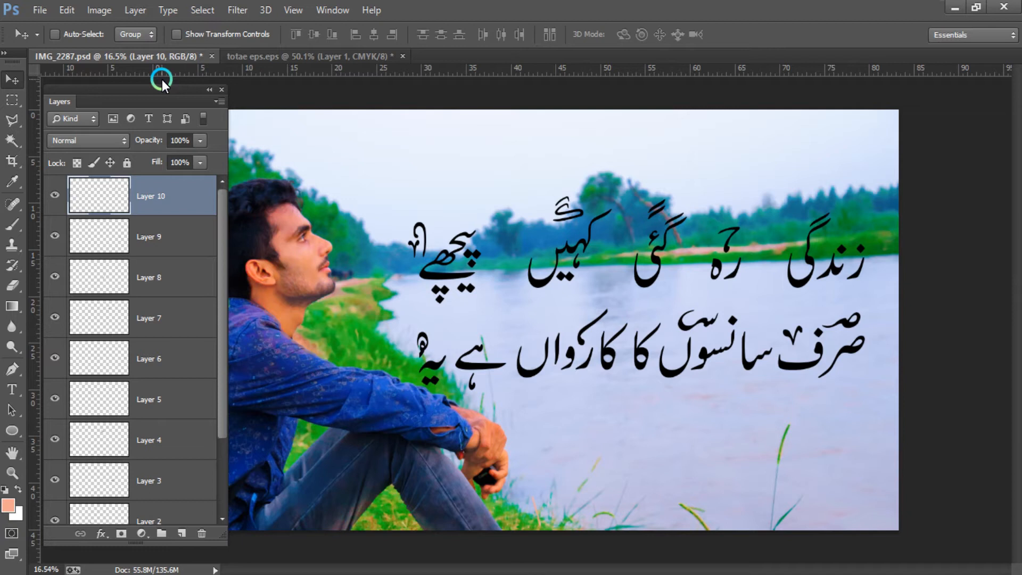
pyautogui.click(287, 57)
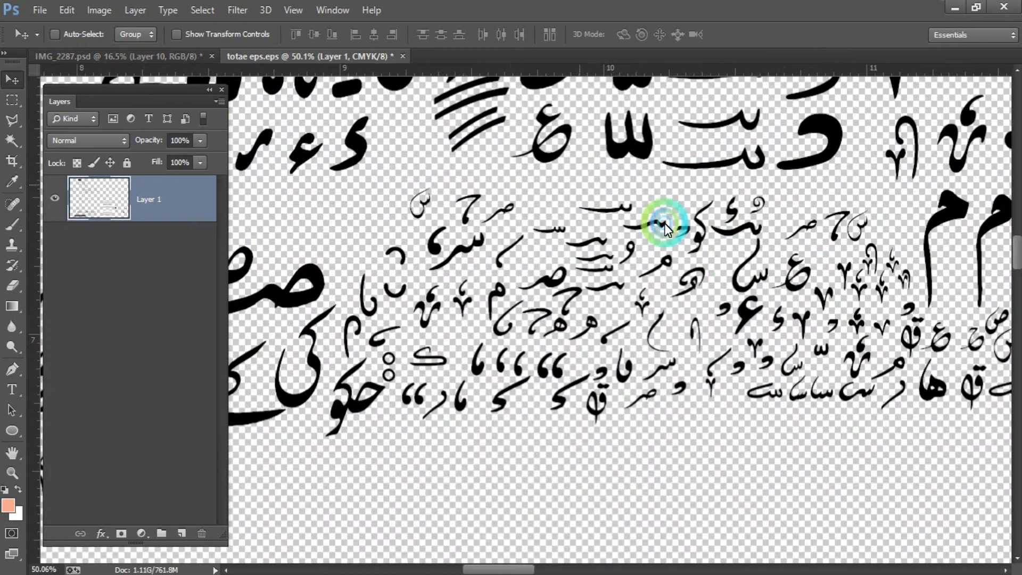
pyautogui.moveTo(853, 340); pyautogui.dragTo(687, 337)
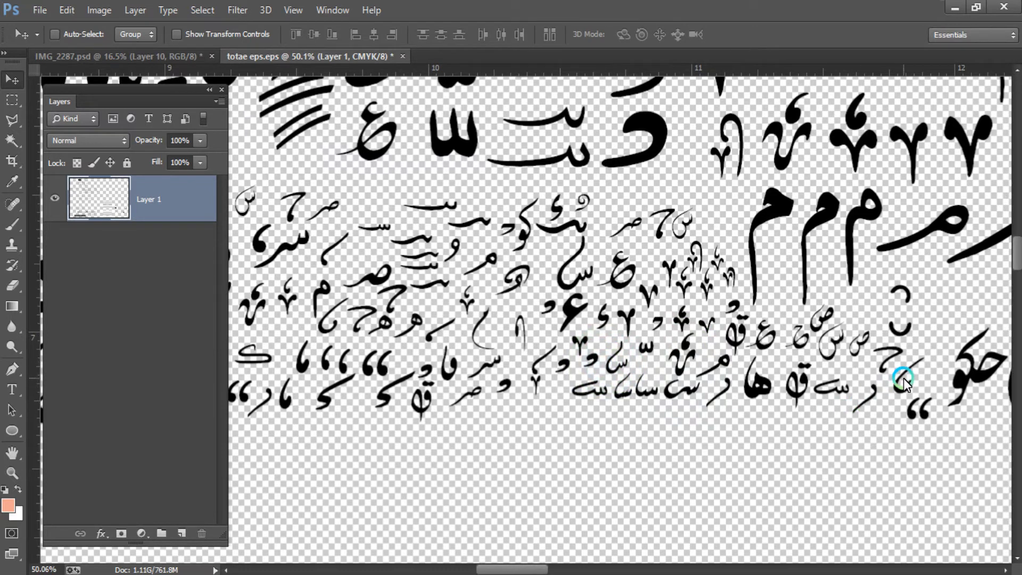
pyautogui.scroll(4, 902, 378)
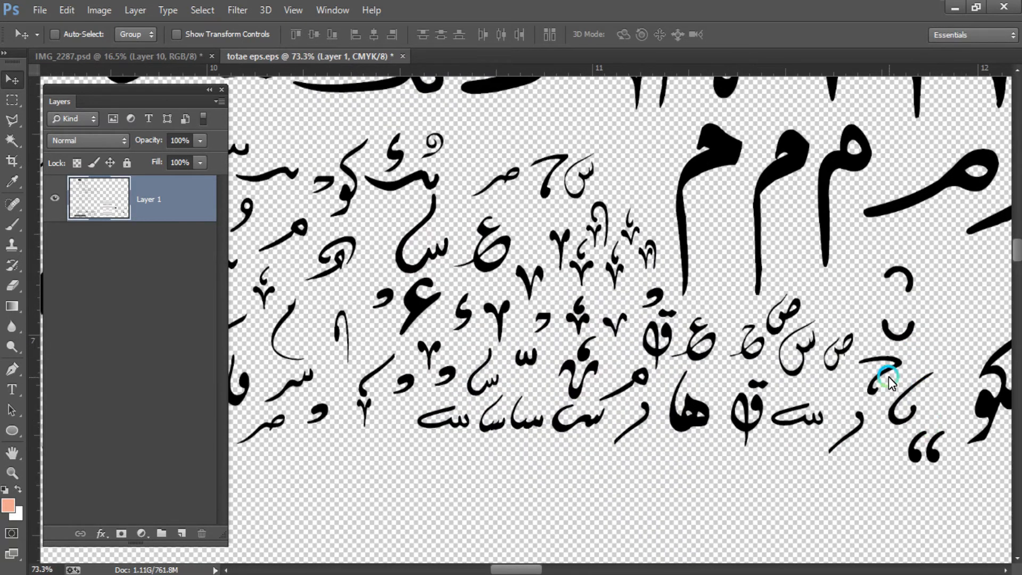
pyautogui.moveTo(889, 375); pyautogui.dragTo(812, 366)
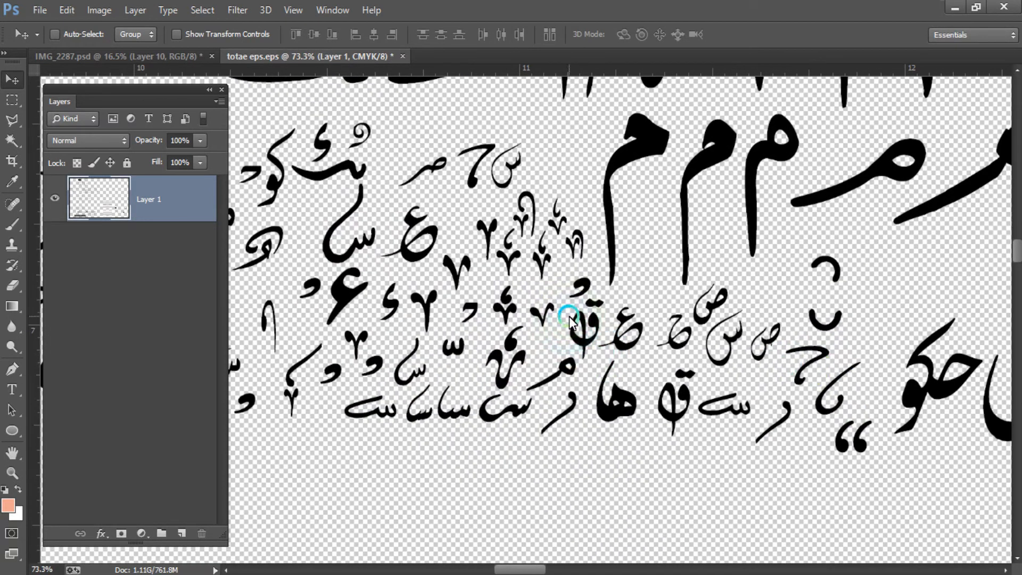
# Step: Outline the small د-shaped ornament between the V-shaped glyphs in totae eps.eps with the Polygonal Lasso
pyautogui.scroll(3, 556, 302)
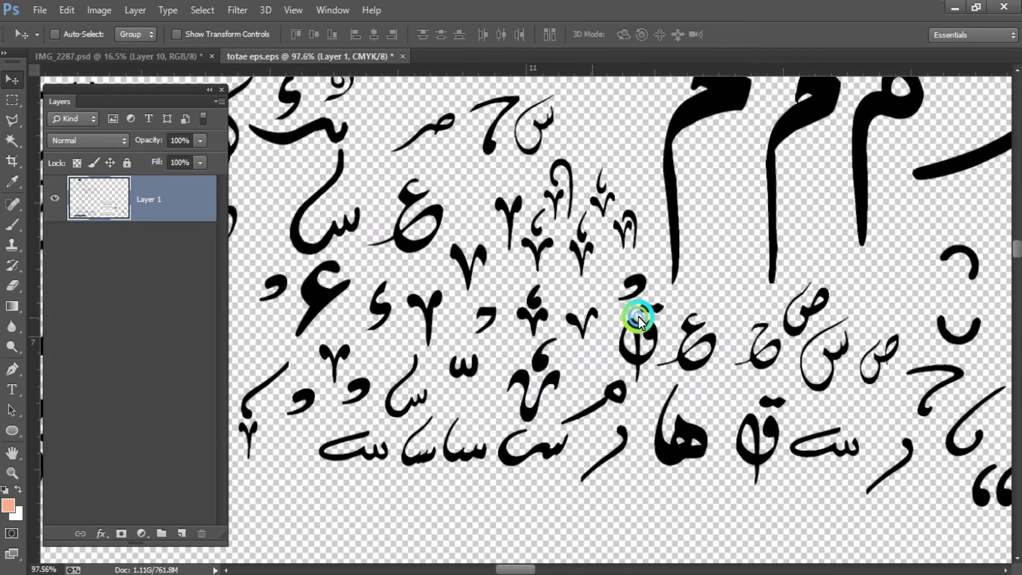
pyautogui.press('l')
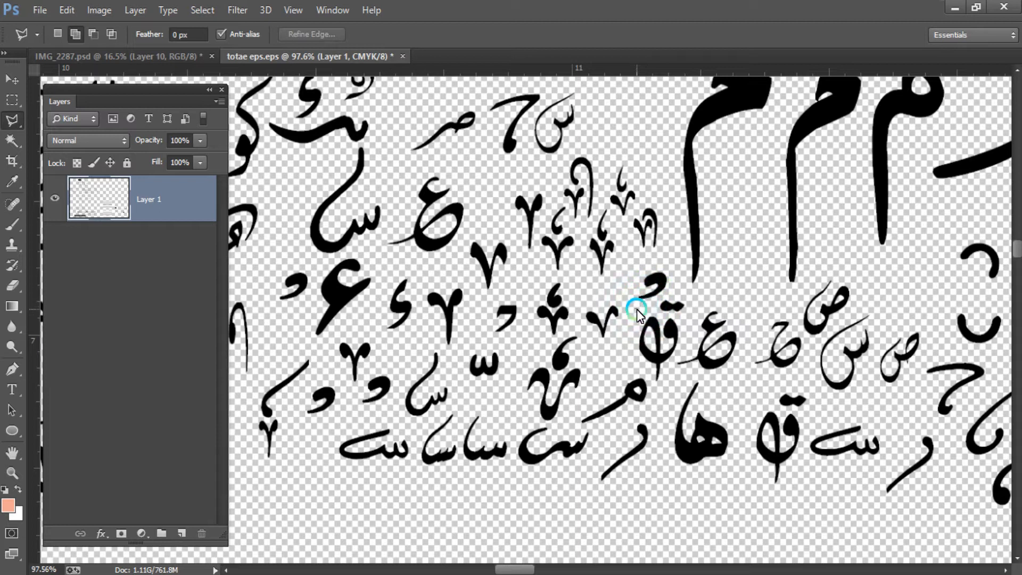
pyautogui.click(502, 336)
pyautogui.click(525, 328)
pyautogui.click(521, 297)
pyautogui.click(496, 293)
pyautogui.click(486, 308)
pyautogui.click(487, 326)
pyautogui.click(499, 340)
# Step: Copy the outlined small د-shaped ornament into the photo beside the first letter of زندگی and enlarge it
pyautogui.press('v')
pyautogui.moveTo(505, 318)
pyautogui.mouseDown()
pyautogui.moveTo(246, 126)
pyautogui.moveTo(191, 54)
pyautogui.moveTo(880, 226)
pyautogui.mouseUp()
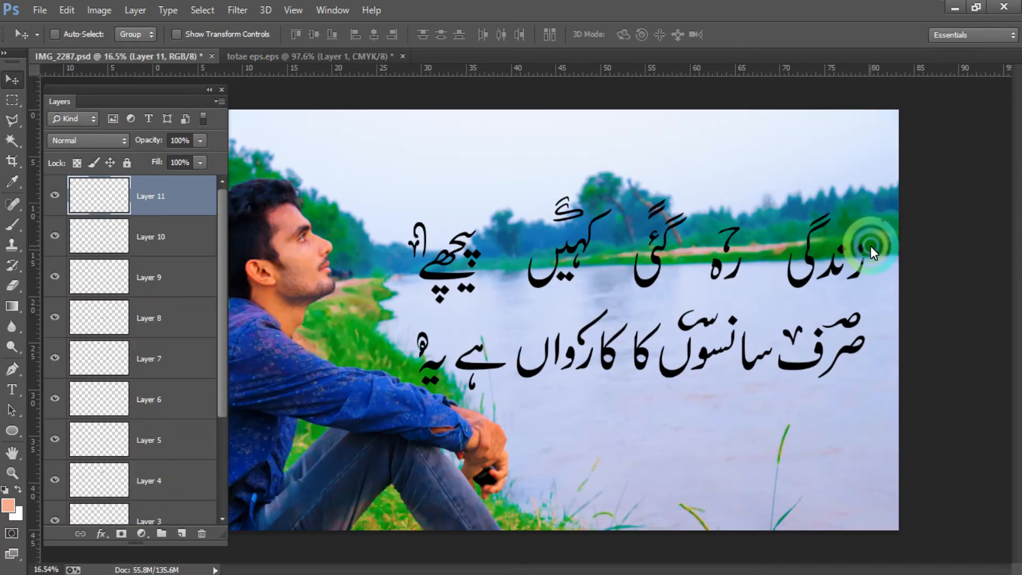
pyautogui.hotkey('ctrl', 't')
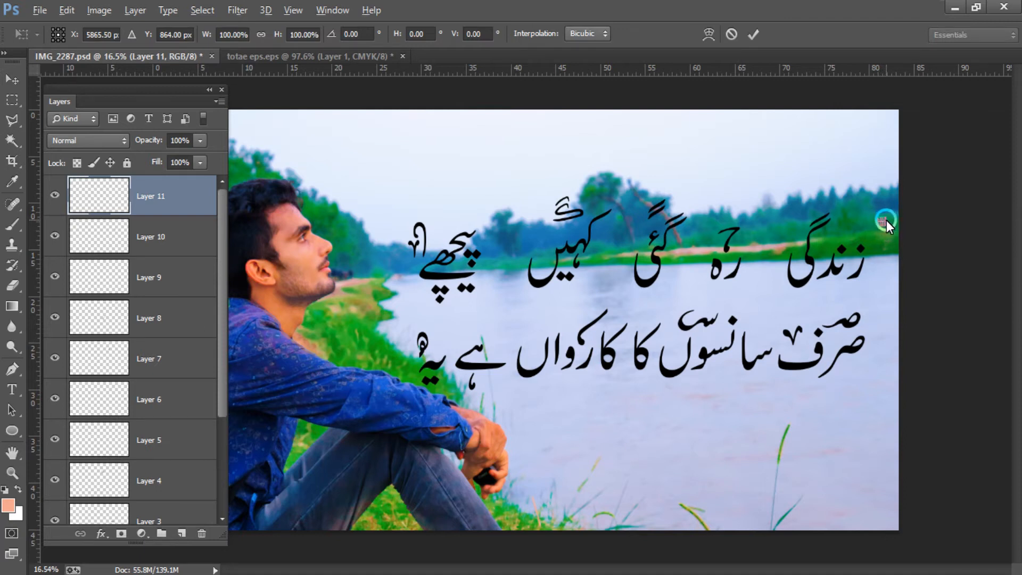
pyautogui.scroll(2, 892, 223)
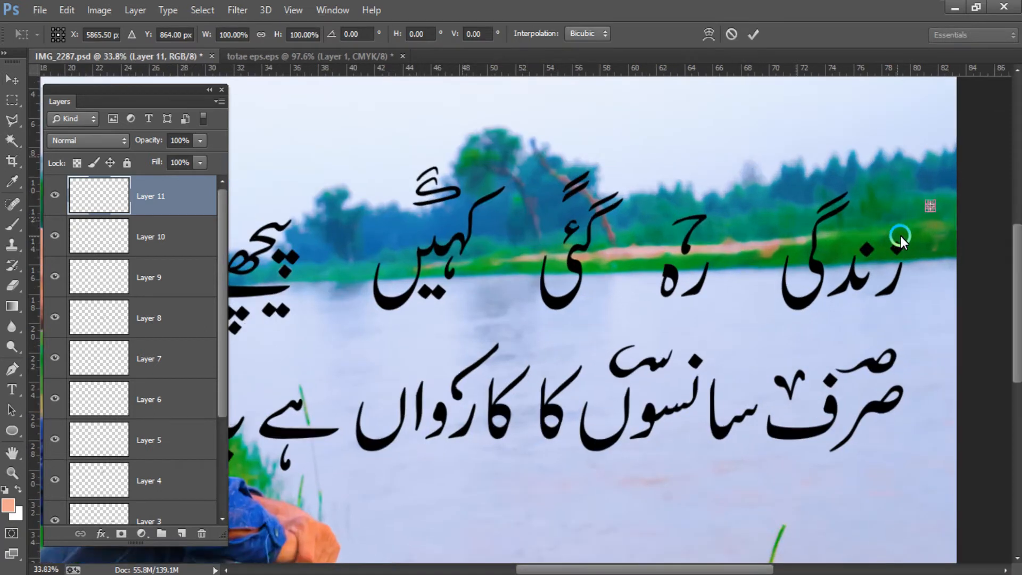
pyautogui.scroll(1, 901, 236)
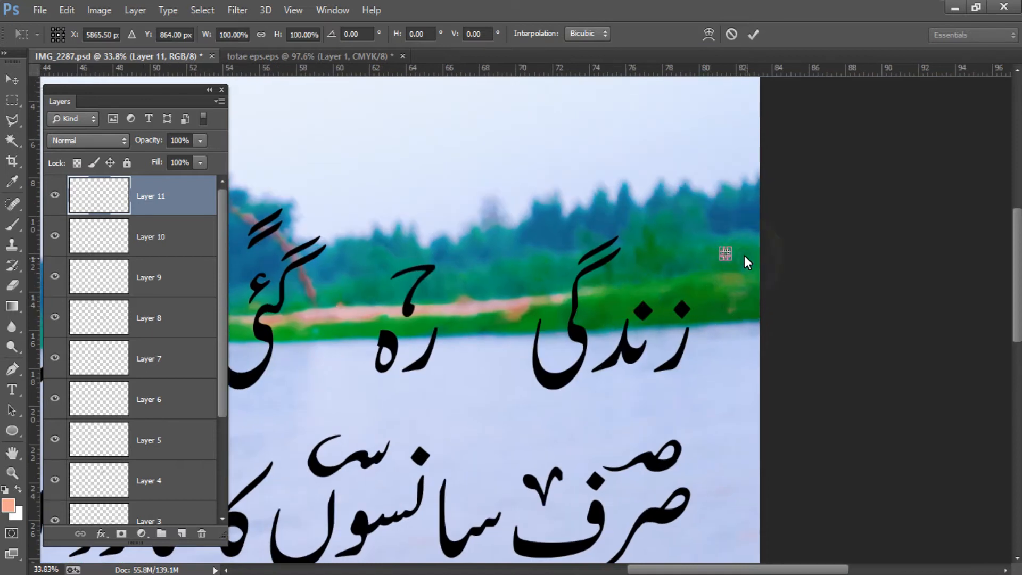
pyautogui.moveTo(729, 247); pyautogui.dragTo(749, 232)
pyautogui.press('Return')
pyautogui.scroll(-1, 742, 287)
pyautogui.hotkey('ctrl', '0')
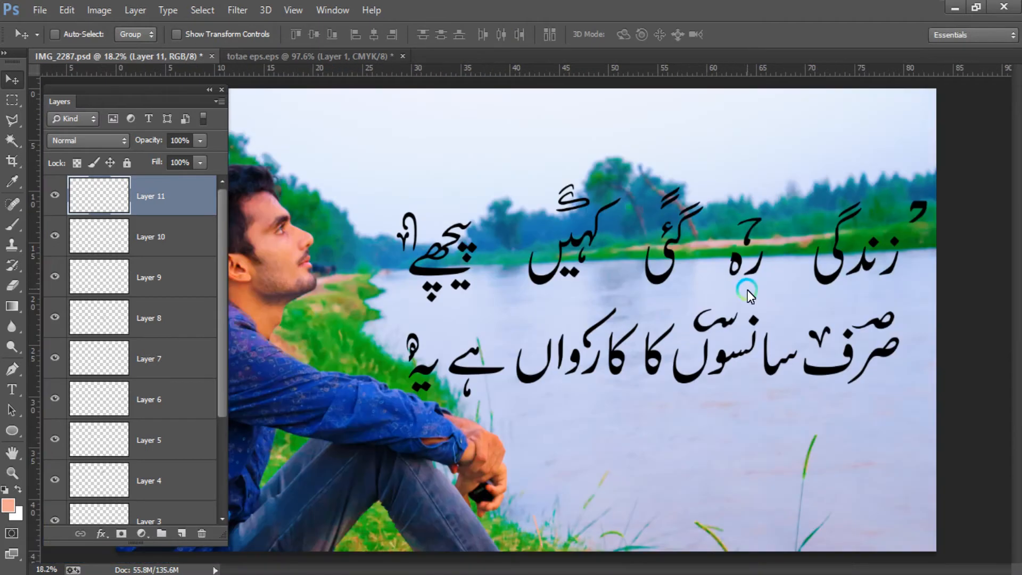
# Step: Move the د-shaped ornament above the ز of زندگی and rotate it about -15°
pyautogui.moveTo(912, 214); pyautogui.dragTo(884, 217)
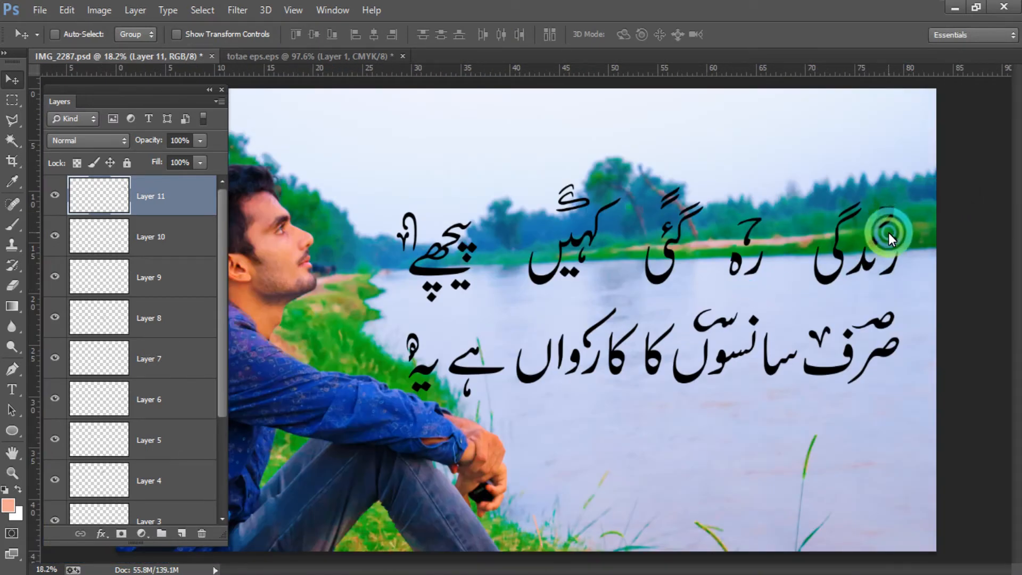
pyautogui.hotkey('ctrl', 't')
pyautogui.moveTo(925, 186); pyautogui.dragTo(912, 180)
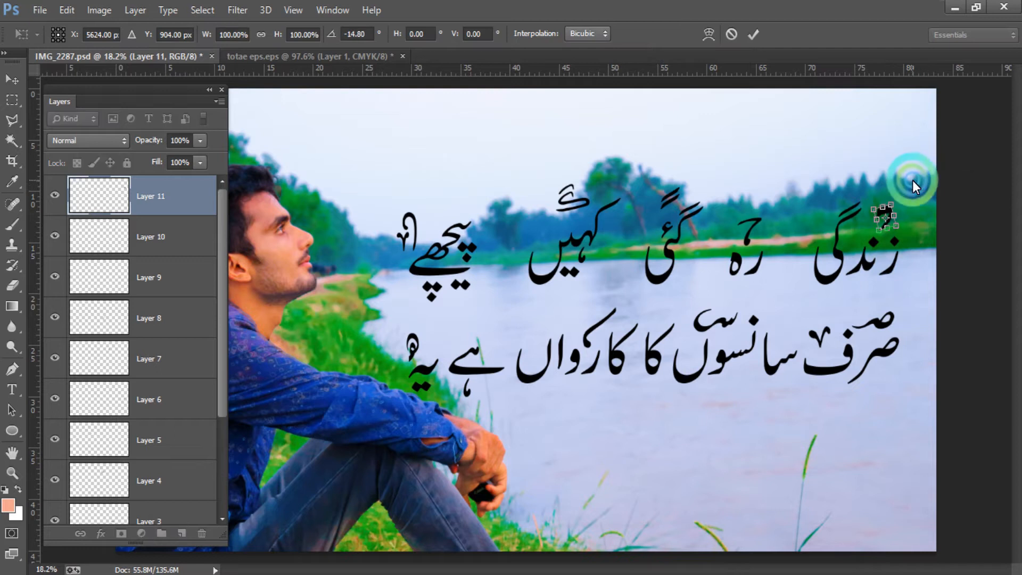
pyautogui.press('Return')
pyautogui.moveTo(894, 217); pyautogui.dragTo(896, 215)
pyautogui.scroll(-2, 951, 235)
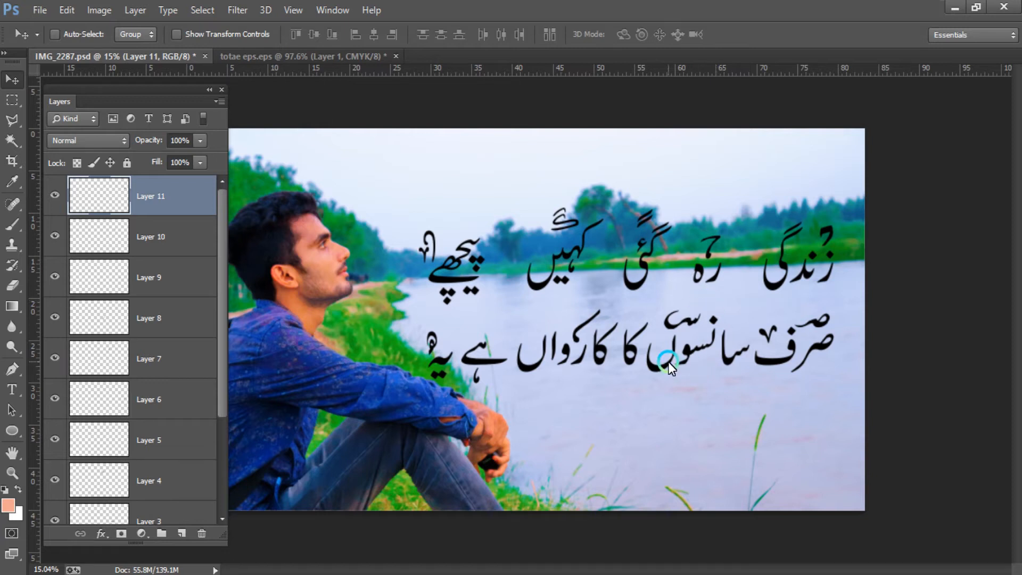
# Step: Clear the old selection in totae eps.eps and outline the small hamza-shaped ornament (ء) beside the large one with the Polygonal Lasso
pyautogui.click(311, 56)
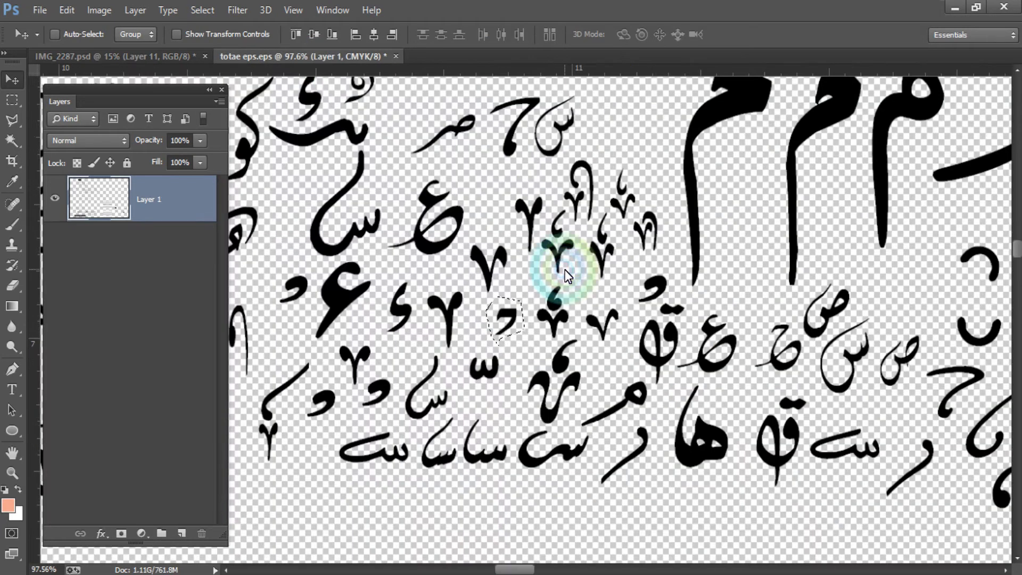
pyautogui.hotkey('ctrl', 's')
pyautogui.click(841, 548)
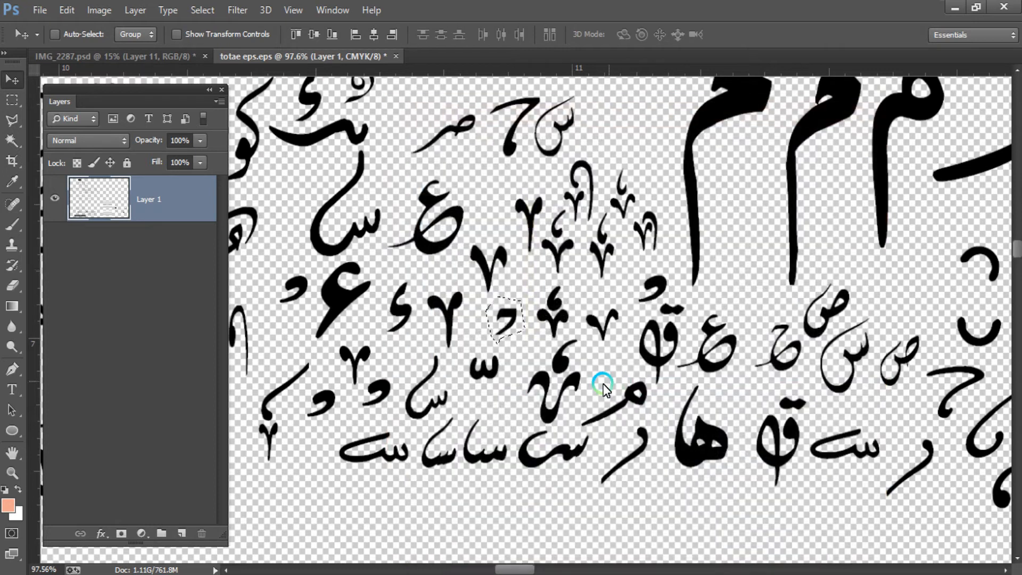
pyautogui.press('l')
pyautogui.click(400, 347)
pyautogui.click(414, 314)
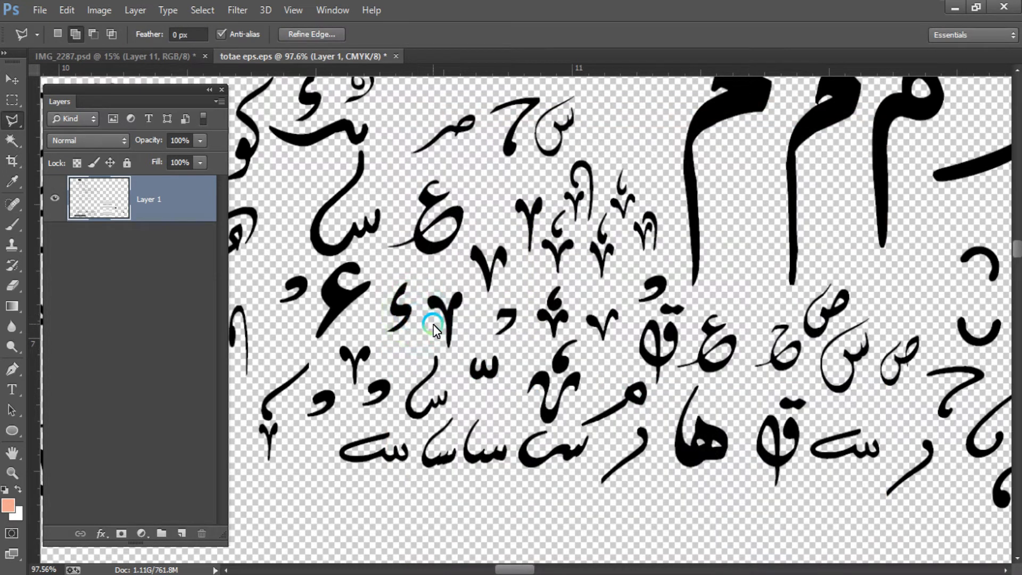
pyautogui.hotkey('ctrl', 'd')
pyautogui.click(414, 327)
pyautogui.click(414, 286)
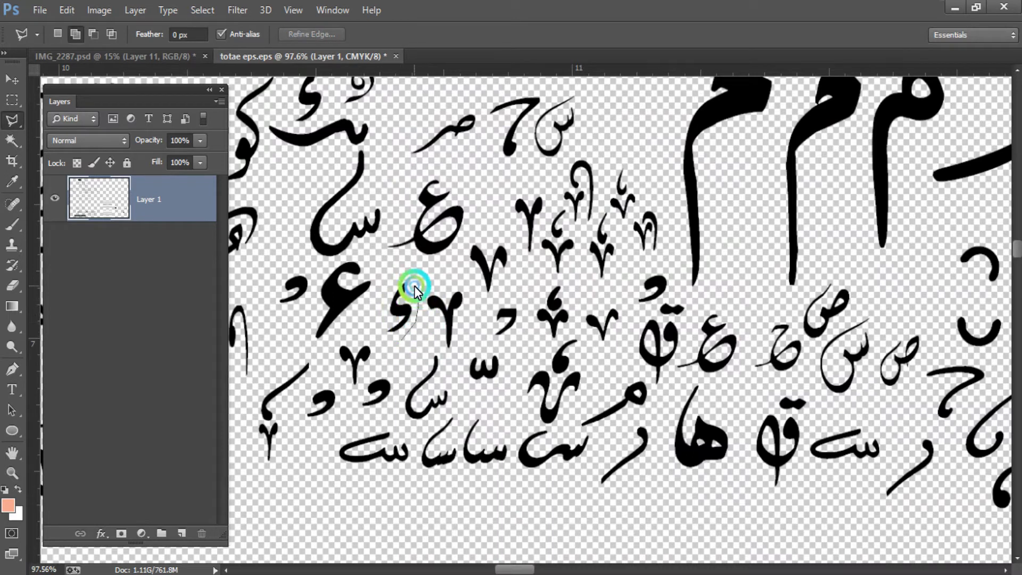
pyautogui.click(382, 330)
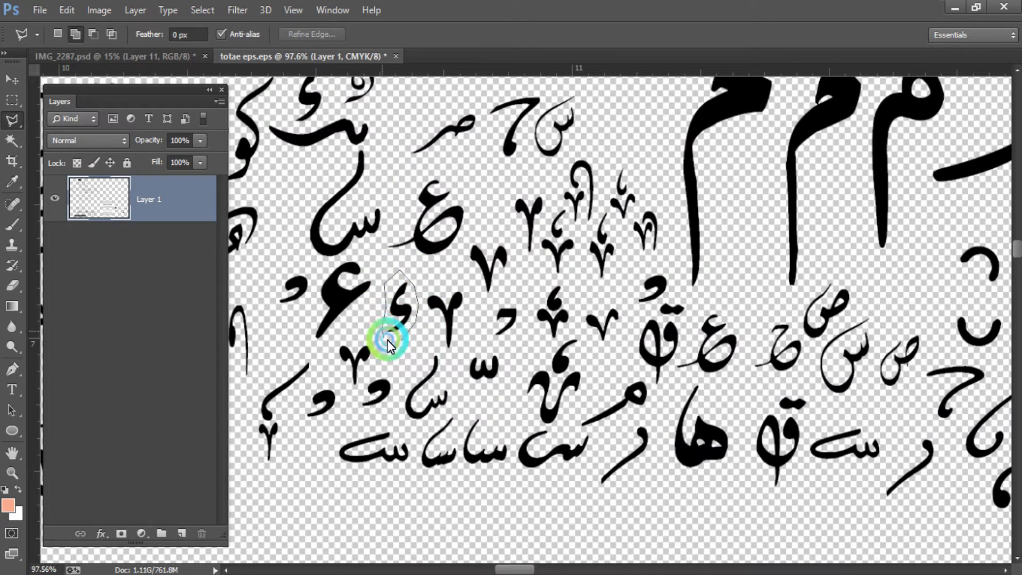
pyautogui.doubleClick(388, 340)
# Step: Copy the hamza ornament into the photo, scale it to about 253%, and place it above the final ی of زندگی
pyautogui.press('v')
pyautogui.moveTo(401, 317); pyautogui.dragTo(481, 210)
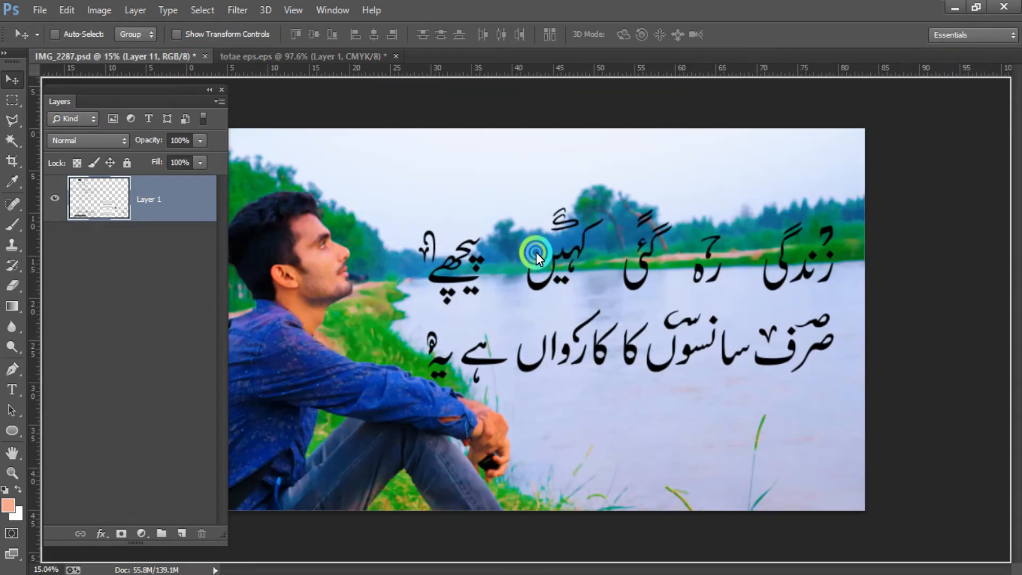
pyautogui.moveTo(515, 321); pyautogui.dragTo(749, 281)
pyautogui.scroll(5, 772, 245)
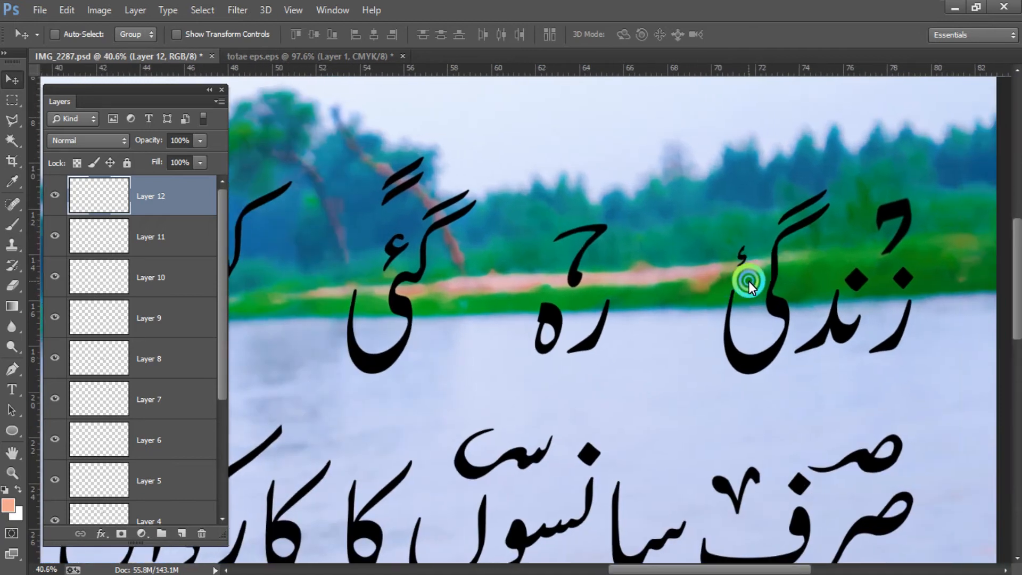
pyautogui.hotkey('ctrl', 't')
pyautogui.moveTo(734, 245); pyautogui.dragTo(714, 236)
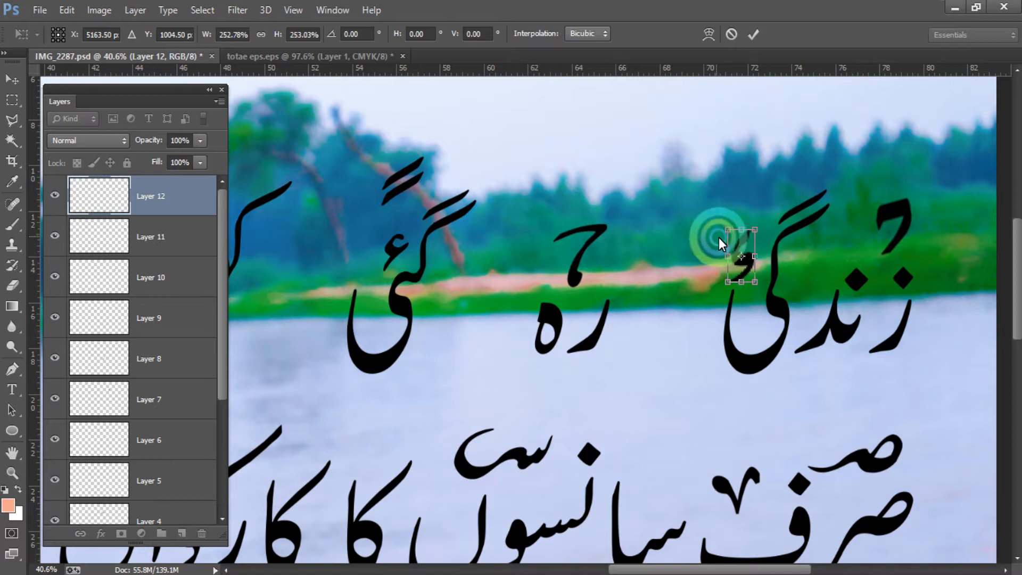
pyautogui.press('Return')
pyautogui.moveTo(743, 273); pyautogui.dragTo(745, 241)
pyautogui.scroll(-2, 744, 338)
pyautogui.scroll(-2, 744, 338)
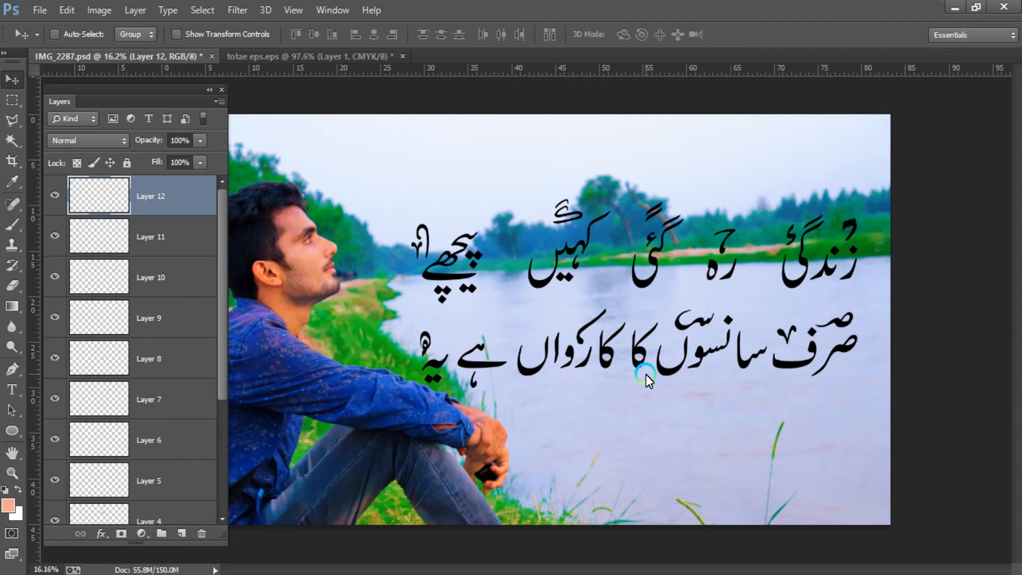
# Step: Compare the glyphs in totae eps.eps with the poetry in the photo to choose the next ornament
pyautogui.click(306, 55)
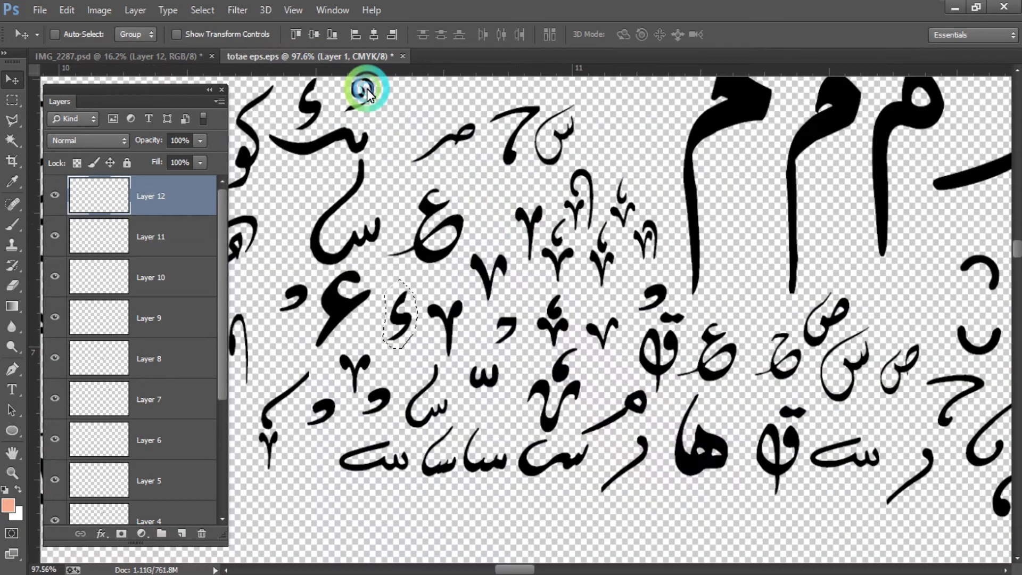
pyautogui.scroll(-2, 424, 315)
pyautogui.scroll(2, 388, 401)
pyautogui.moveTo(484, 399); pyautogui.dragTo(595, 431)
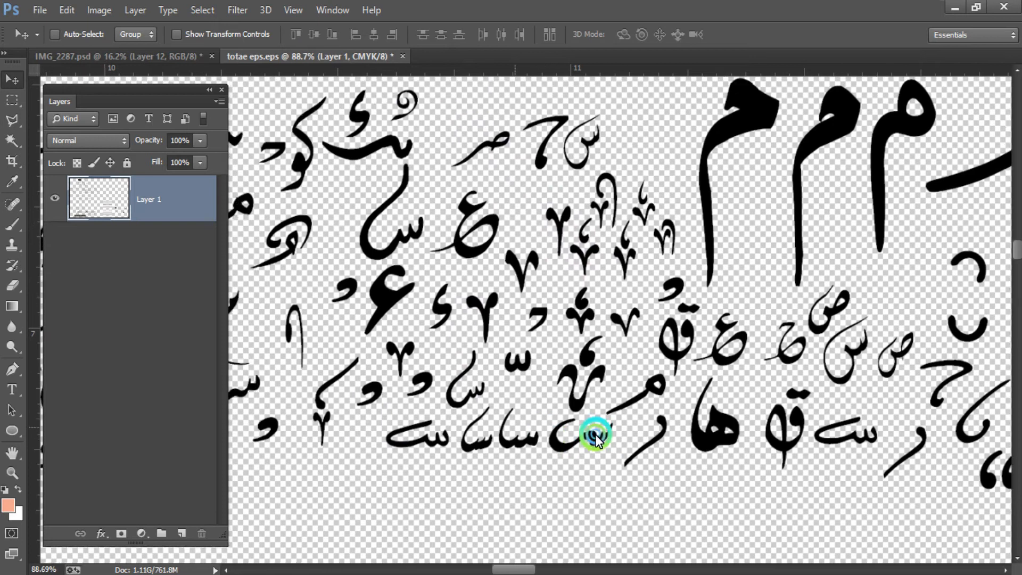
pyautogui.click(167, 57)
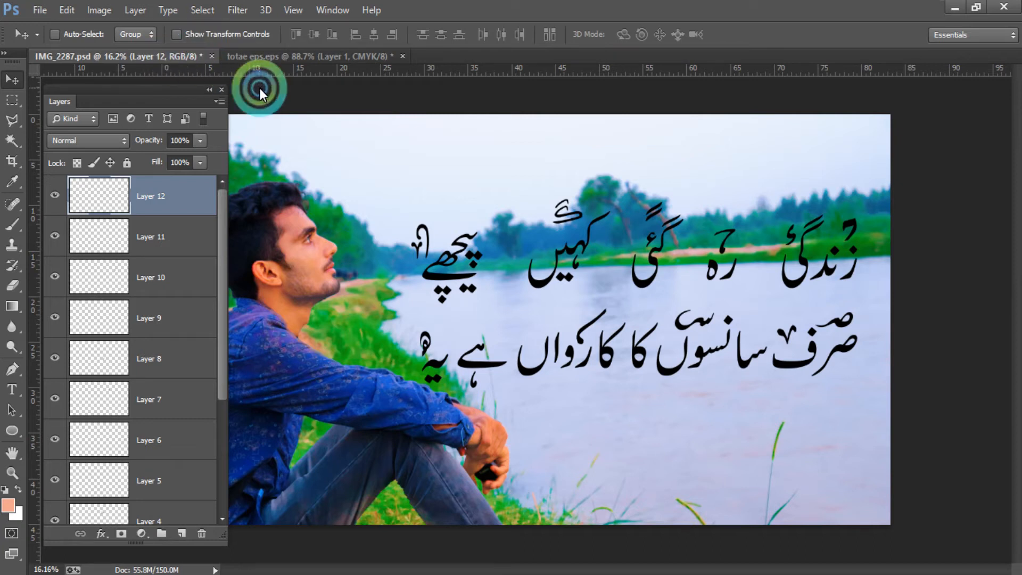
pyautogui.click(273, 56)
pyautogui.scroll(3, 583, 388)
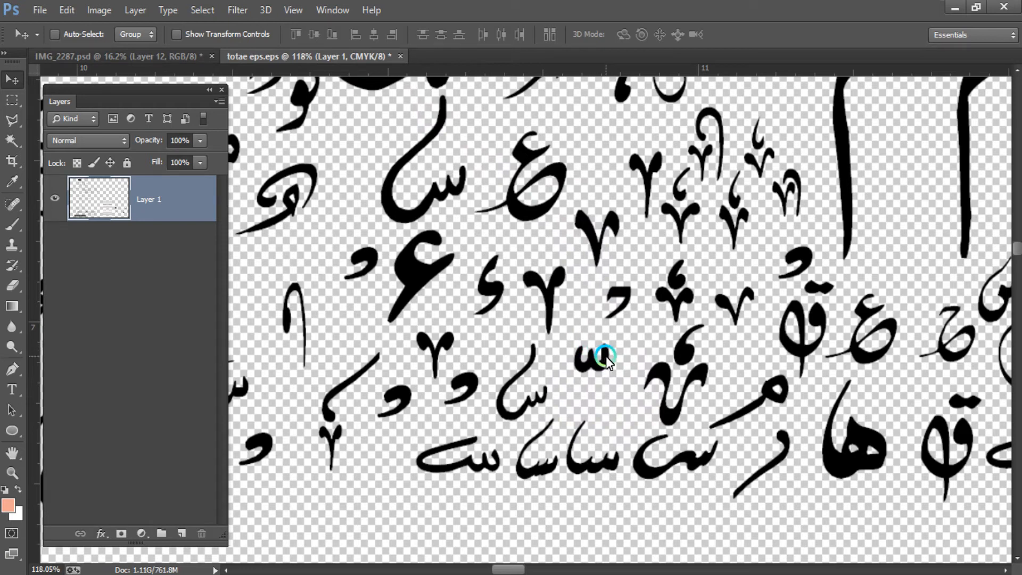
# Step: Outline the thick V-shaped ornament topped by a comma stroke, above the bottom row of glyphs, with the Polygonal Lasso
pyautogui.press('l')
pyautogui.click(644, 424)
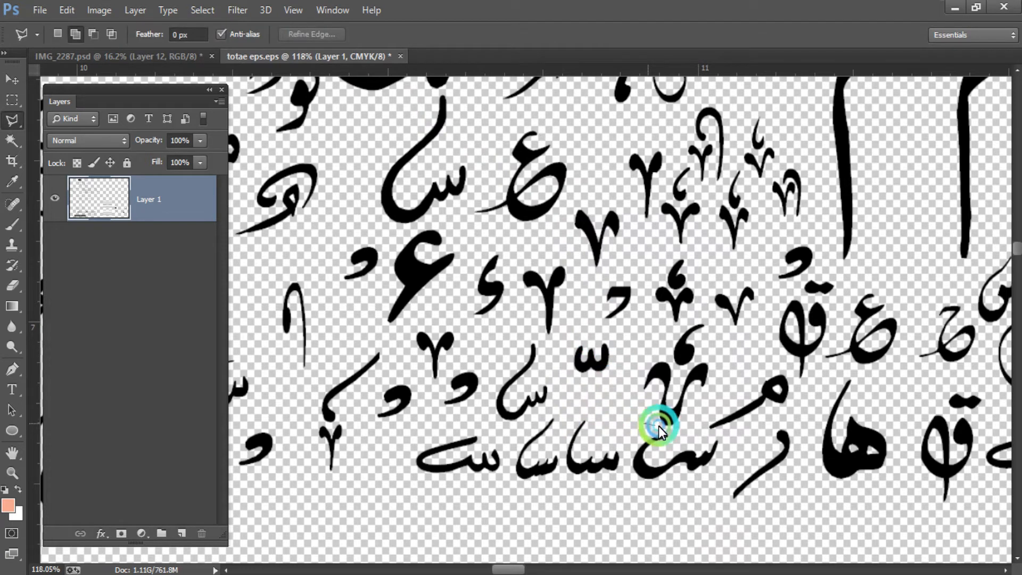
pyautogui.click(690, 419)
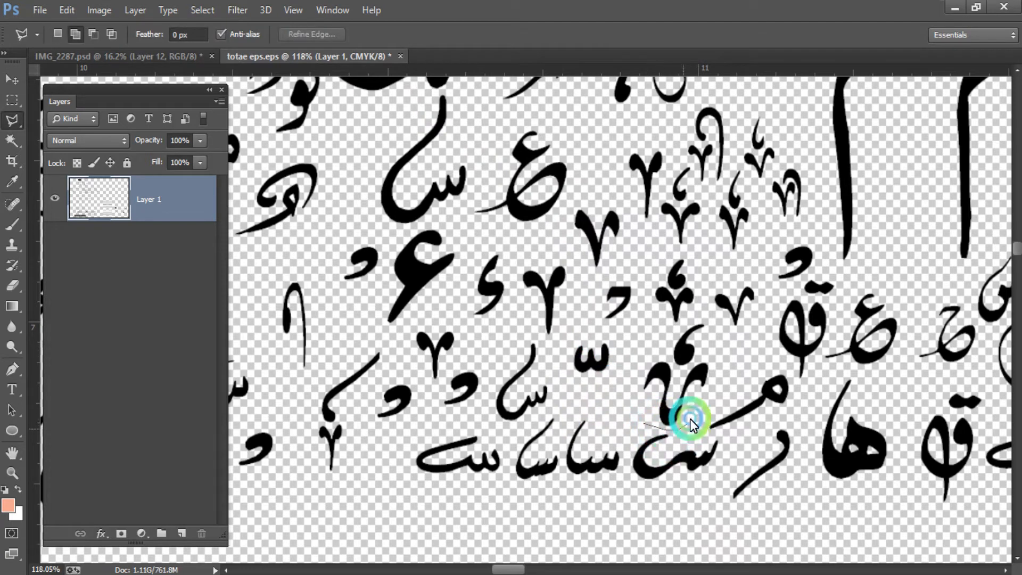
pyautogui.click(735, 346)
pyautogui.click(701, 310)
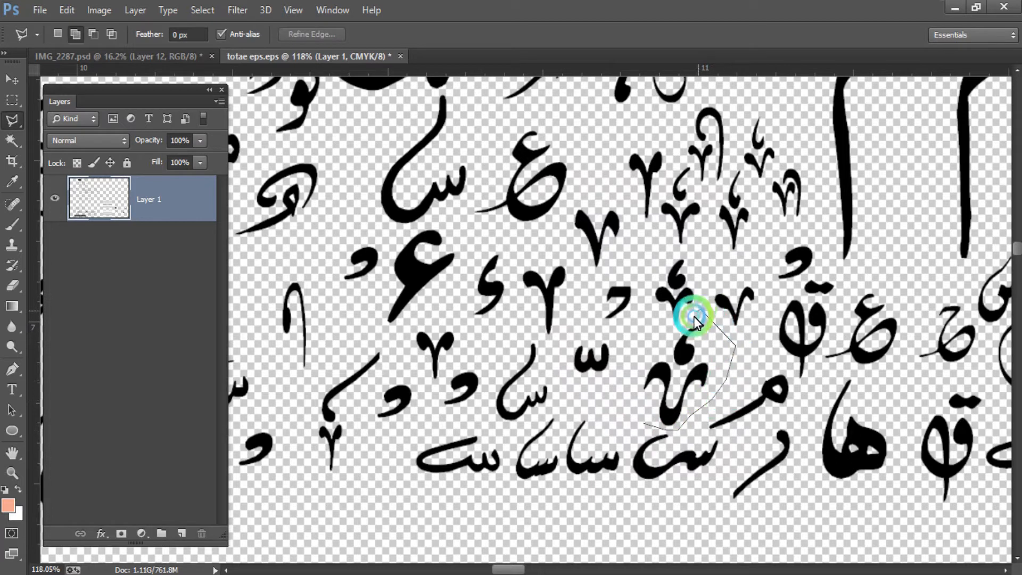
pyautogui.click(633, 359)
pyautogui.click(625, 412)
pyautogui.click(650, 420)
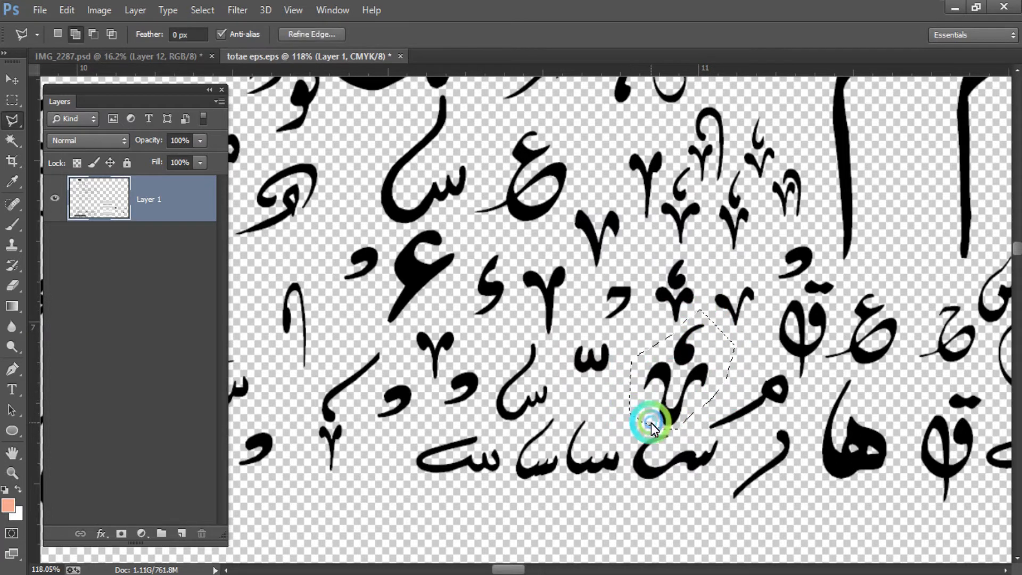
# Step: Copy the V-shaped comma ornament into the photo, enlarge it, and position it above the last letter of کارواں in the second line
pyautogui.press('v')
pyautogui.moveTo(682, 375)
pyautogui.mouseDown()
pyautogui.moveTo(164, 85)
pyautogui.moveTo(164, 62)
pyautogui.moveTo(197, 62)
pyautogui.moveTo(572, 322)
pyautogui.moveTo(536, 333)
pyautogui.moveTo(547, 356)
pyautogui.mouseUp()
pyautogui.scroll(3, 545, 355)
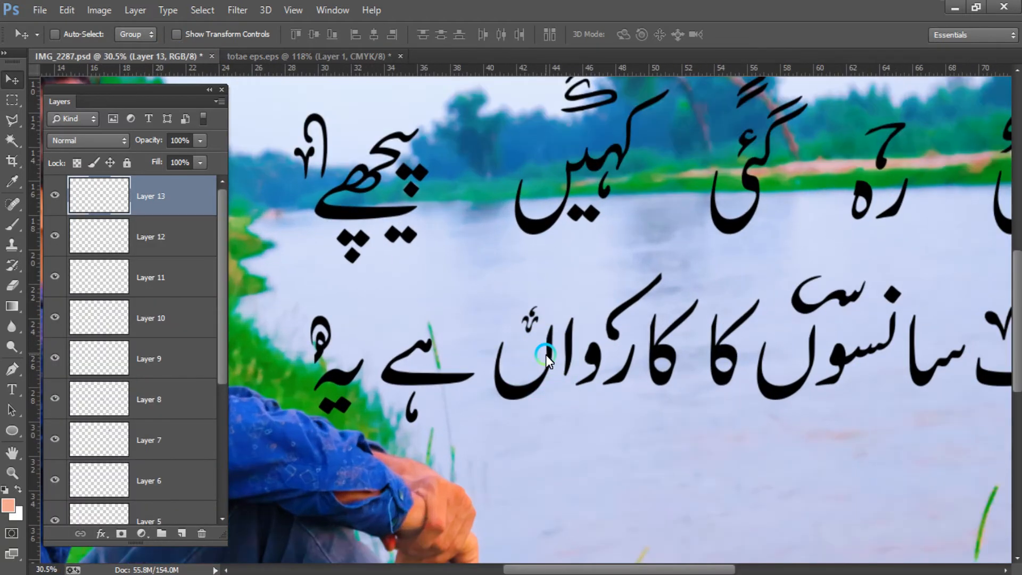
pyautogui.hotkey('ctrl', 't')
pyautogui.moveTo(544, 304); pyautogui.dragTo(557, 295)
pyautogui.press('Return')
pyautogui.moveTo(532, 339); pyautogui.dragTo(528, 312)
pyautogui.scroll(-3, 528, 311)
pyautogui.scroll(-1, 566, 381)
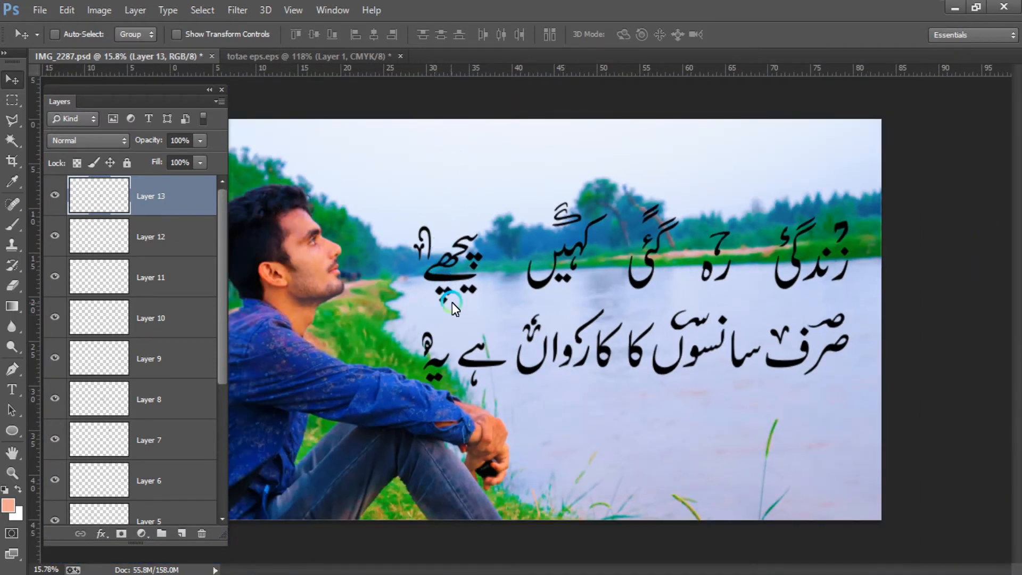
# Step: Clear the selection in totae eps.eps and examine its other glyph groups for further ornaments
pyautogui.click(300, 56)
pyautogui.scroll(-1, 634, 347)
pyautogui.hotkey('ctrl', 'd')
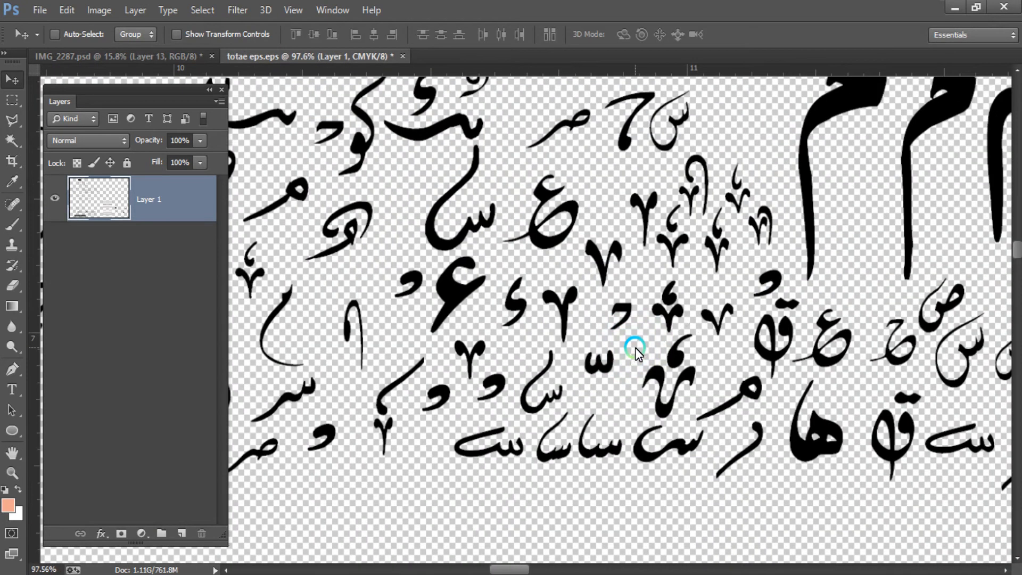
pyautogui.moveTo(638, 218); pyautogui.dragTo(774, 342)
pyautogui.moveTo(516, 365); pyautogui.dragTo(732, 298)
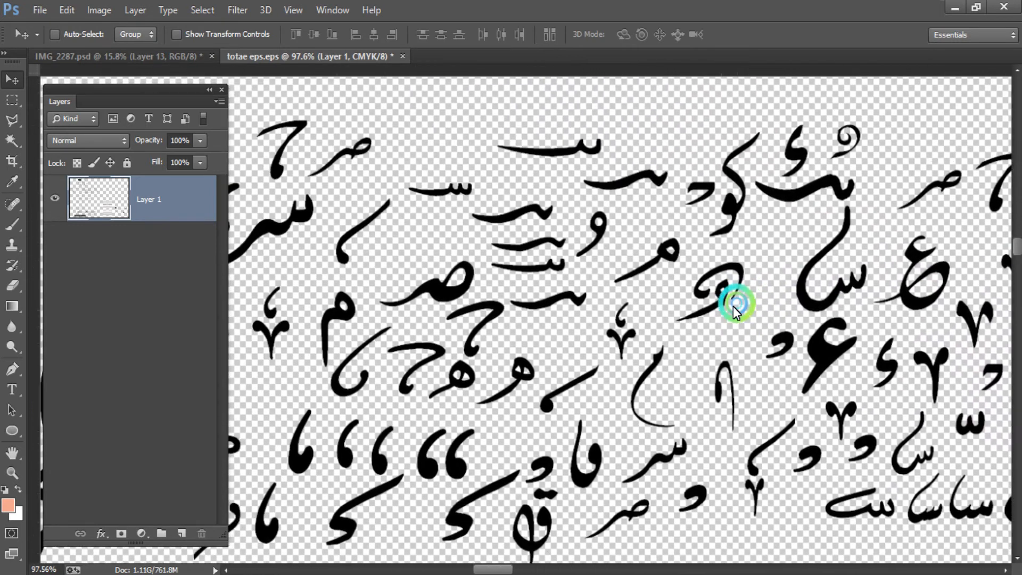
pyautogui.moveTo(522, 360); pyautogui.dragTo(677, 317)
pyautogui.moveTo(560, 366); pyautogui.dragTo(660, 357)
pyautogui.moveTo(547, 404); pyautogui.dragTo(605, 384)
pyautogui.click(531, 366)
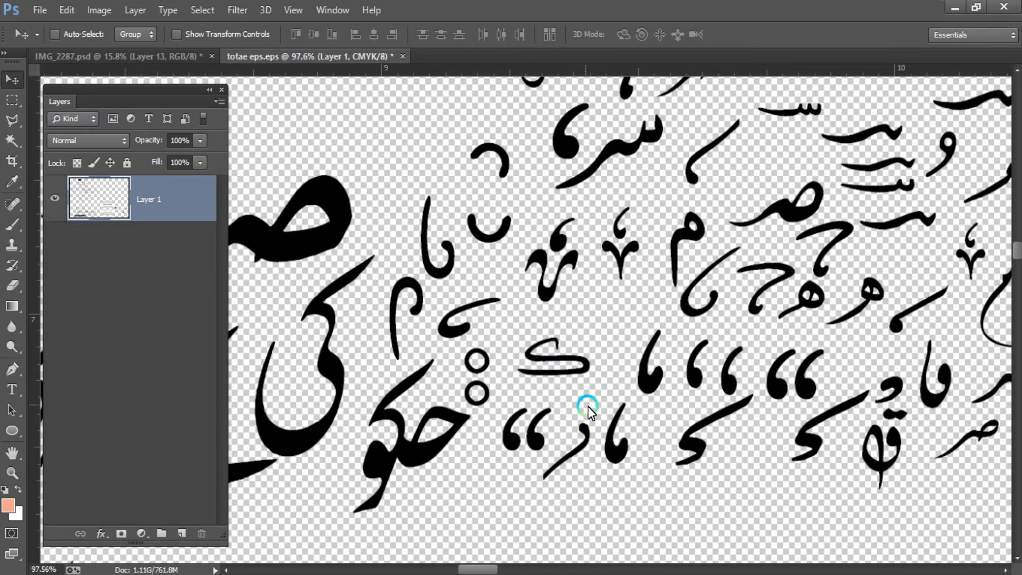
pyautogui.scroll(1, 614, 452)
pyautogui.press('l')
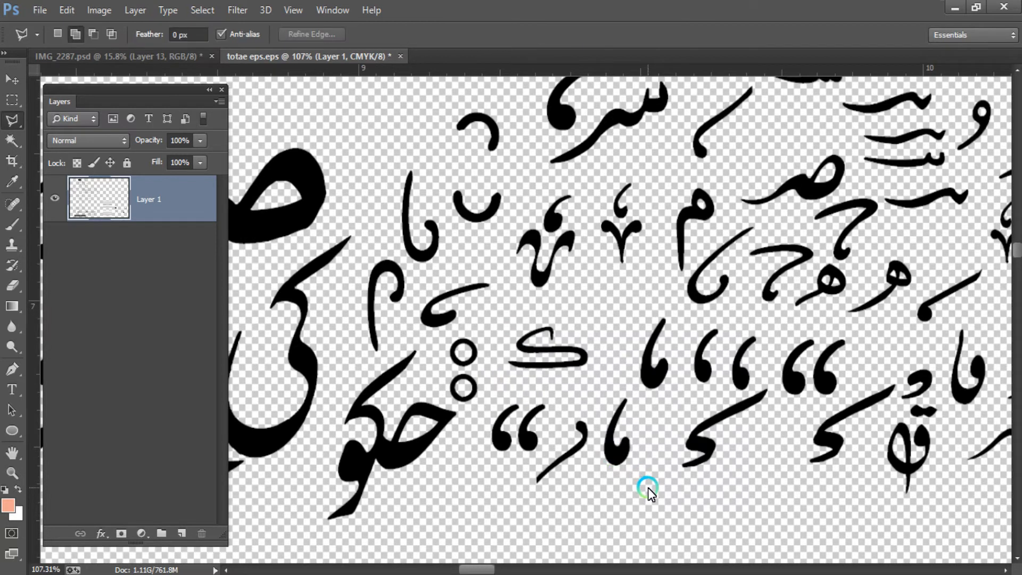
pyautogui.scroll(-2, 657, 357)
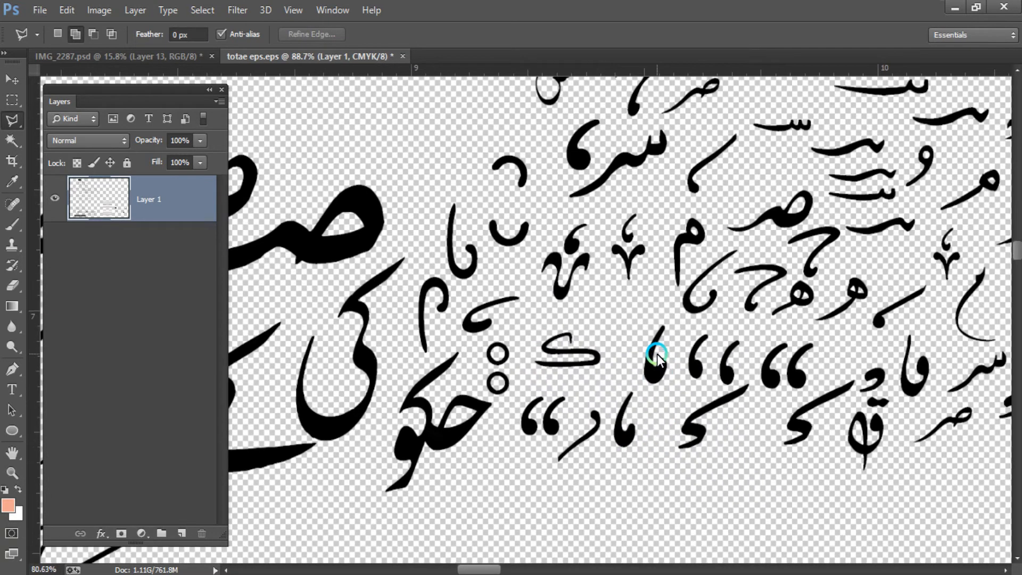
# Step: Return to IMG_2287.psd and toggle Layer 1's visibility to check which parts of the poetry it holds
pyautogui.click(164, 55)
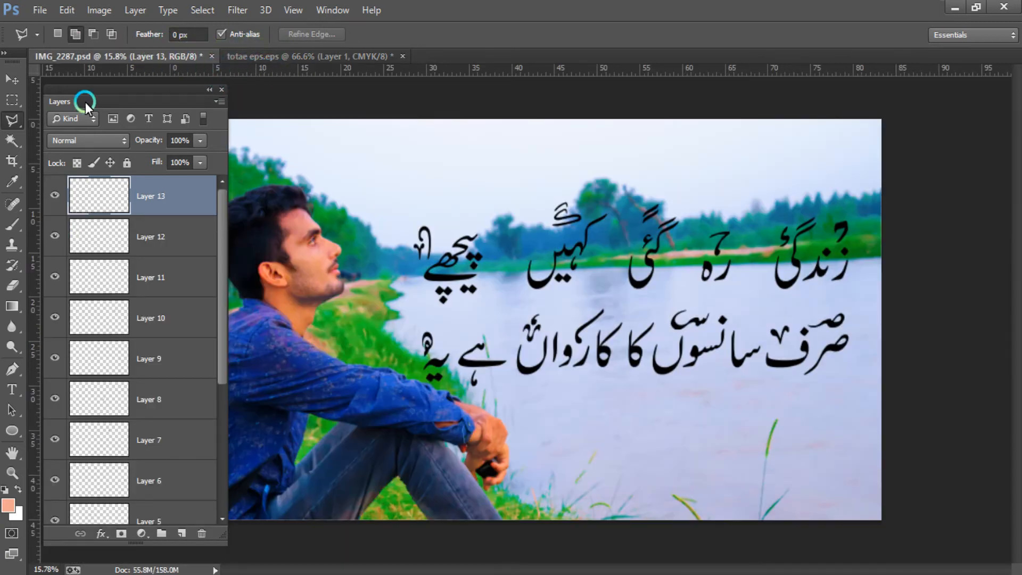
pyautogui.click(12, 80)
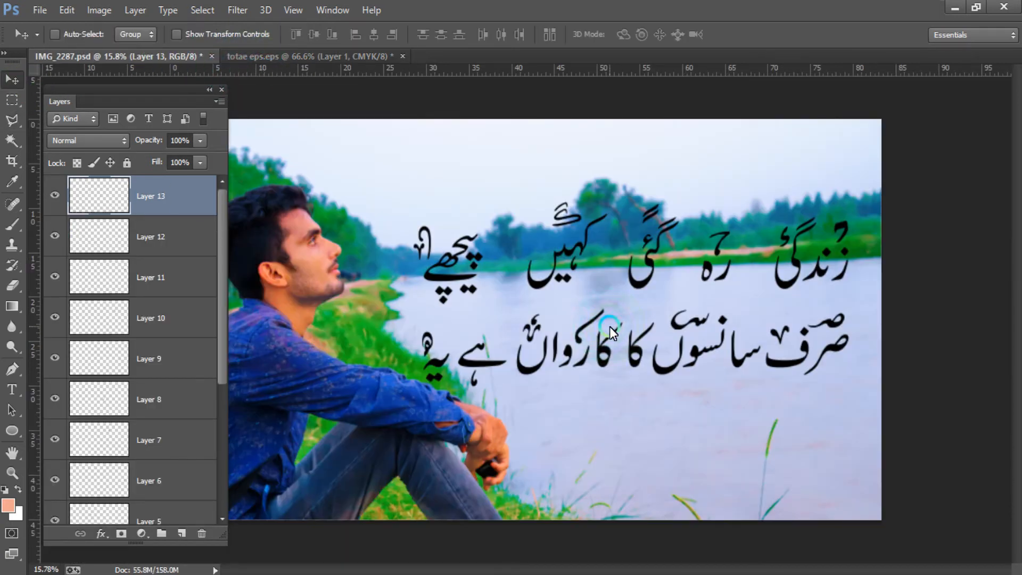
pyautogui.scroll(-5, 137, 270)
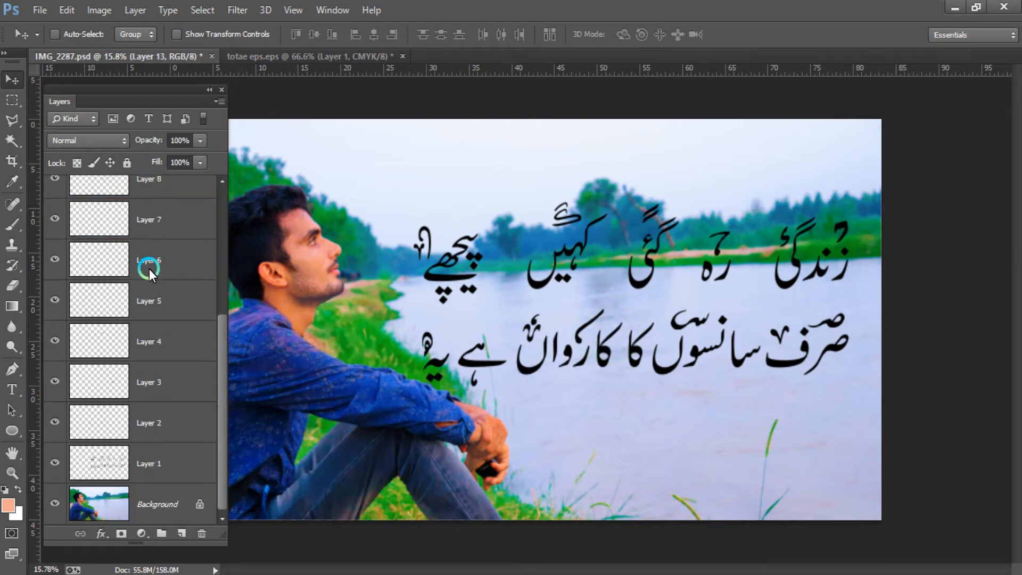
pyautogui.click(58, 464)
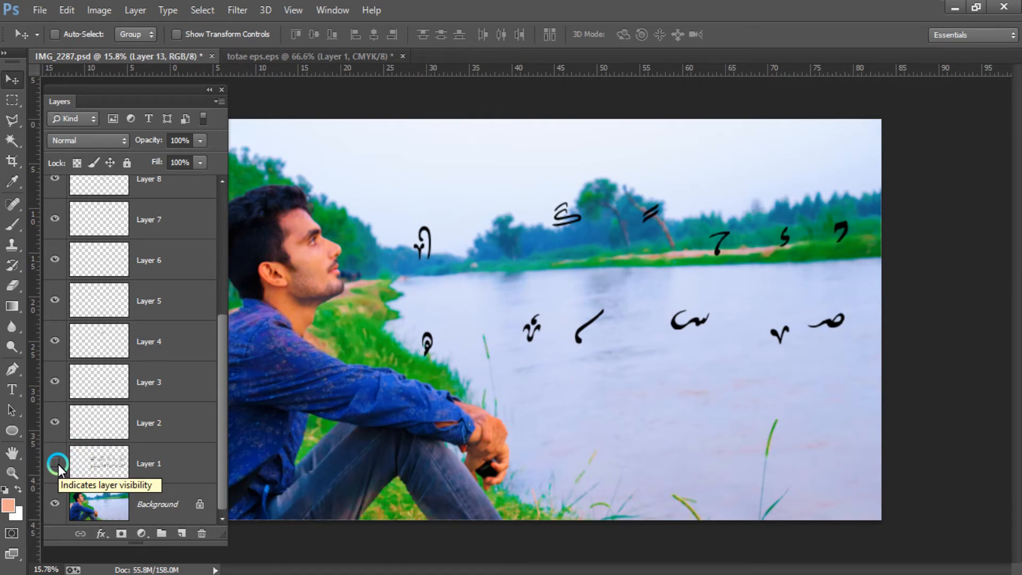
pyautogui.click(58, 464)
# Step: Merge Layer 1 through Layer 13 into one text layer above the Background and check it by toggling its visibility
pyautogui.click(90, 462)
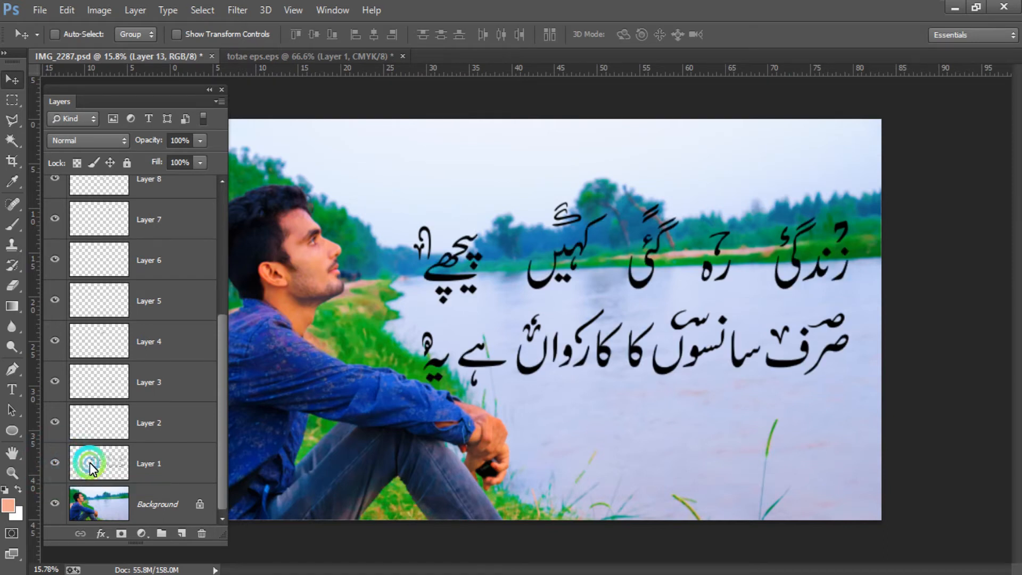
pyautogui.scroll(5, 133, 370)
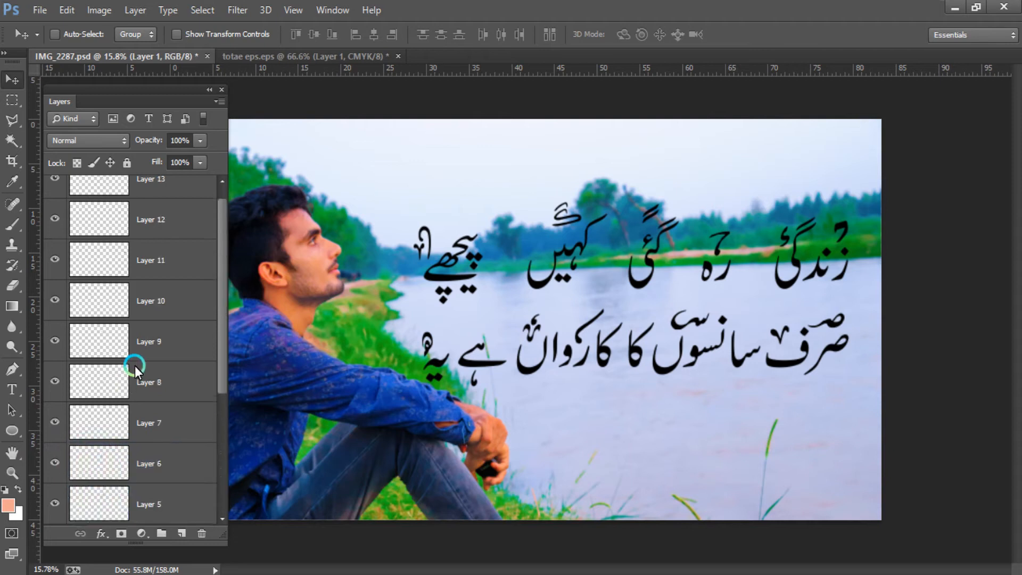
pyautogui.scroll(1, 136, 365)
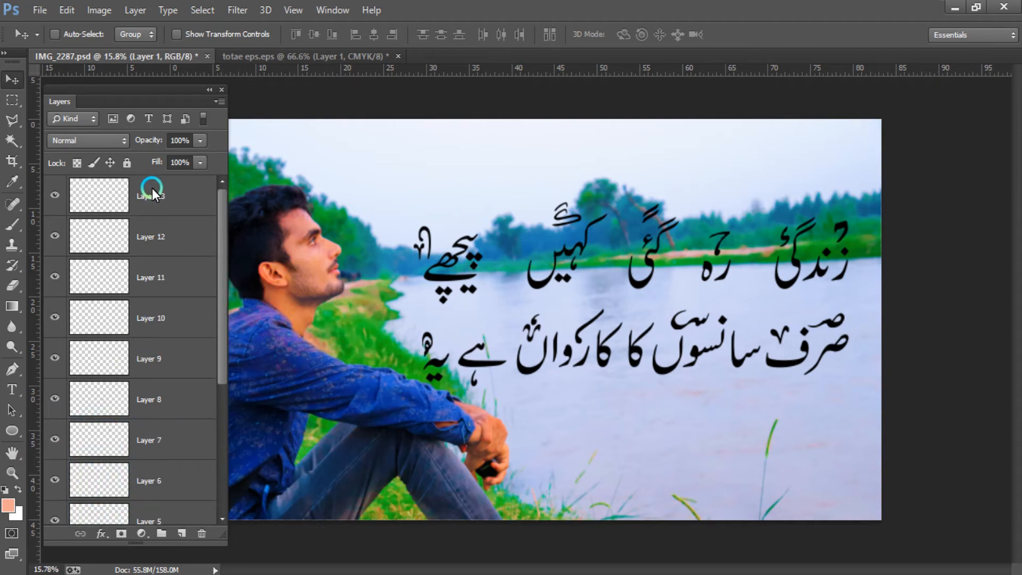
pyautogui.keyDown('shift'); pyautogui.click(152, 189); pyautogui.keyUp('shift')
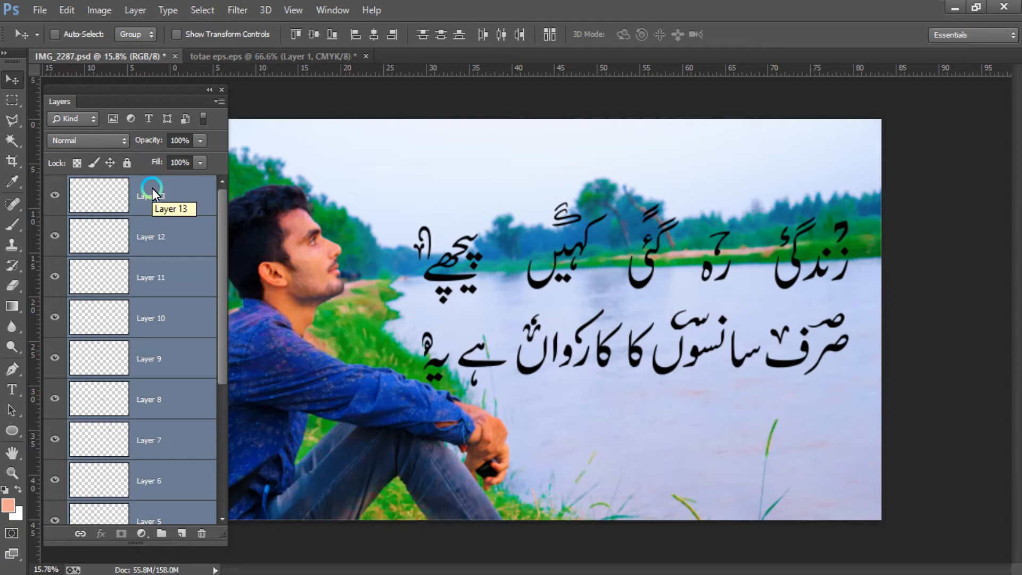
pyautogui.scroll(-5, 116, 324)
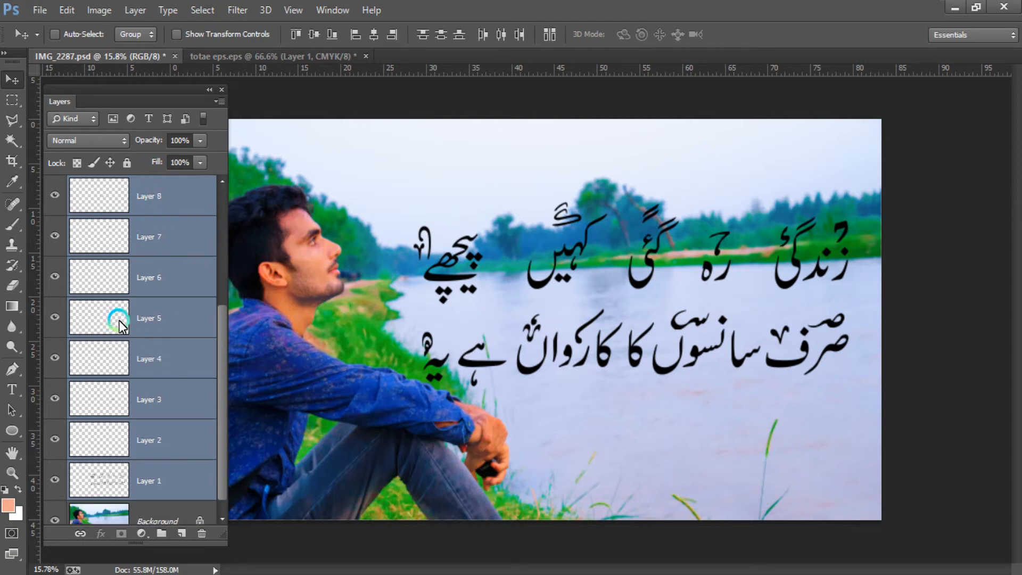
pyautogui.hotkey('ctrl', 'e')
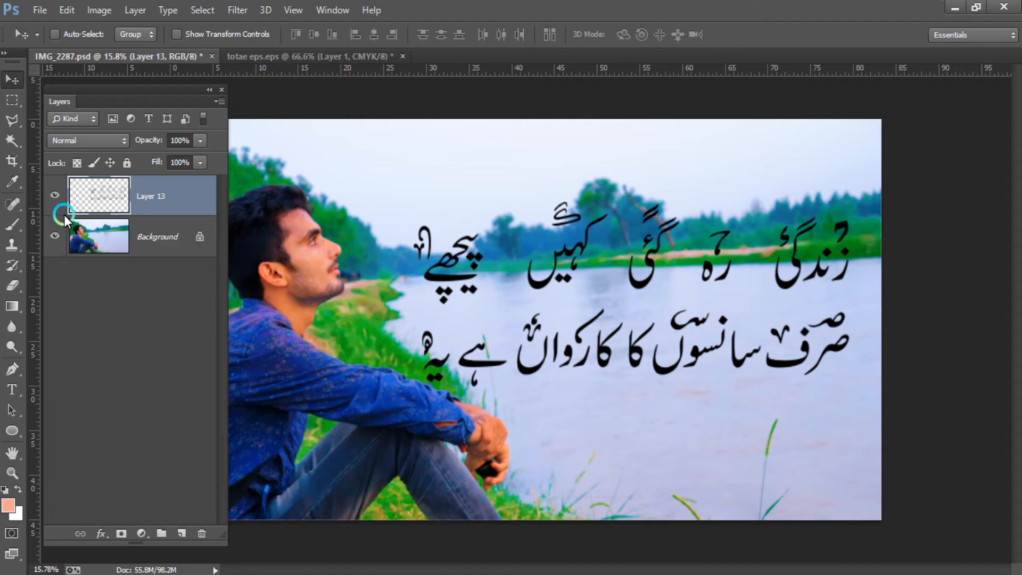
pyautogui.click(51, 198)
pyautogui.click(51, 197)
# Step: Try silver, cream, teal, blue and green layer style presets on the merged text, ending on the glossy orange-red bevelled one
pyautogui.doubleClick(189, 186)
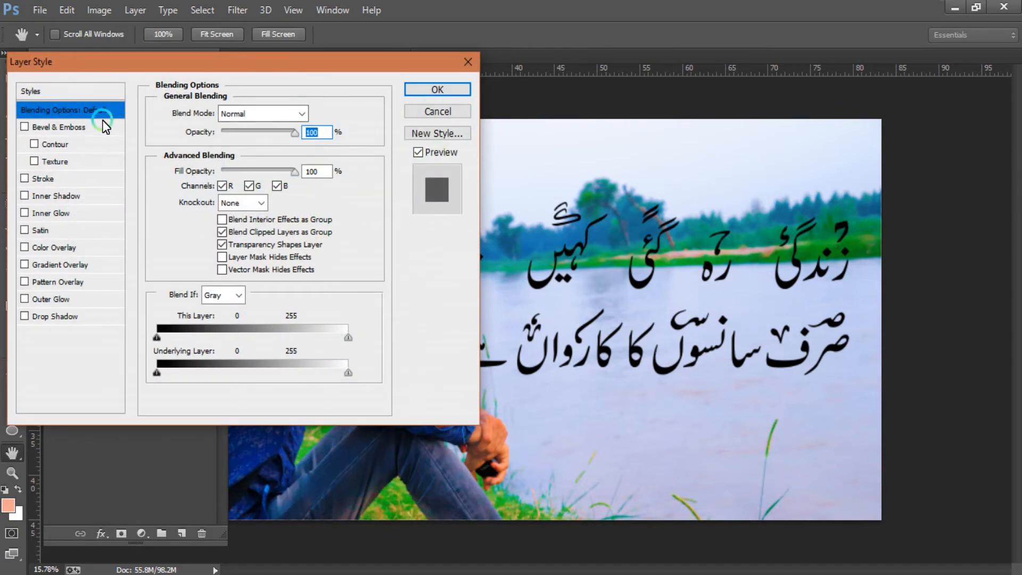
pyautogui.click(75, 93)
pyautogui.moveTo(363, 146); pyautogui.dragTo(366, 261)
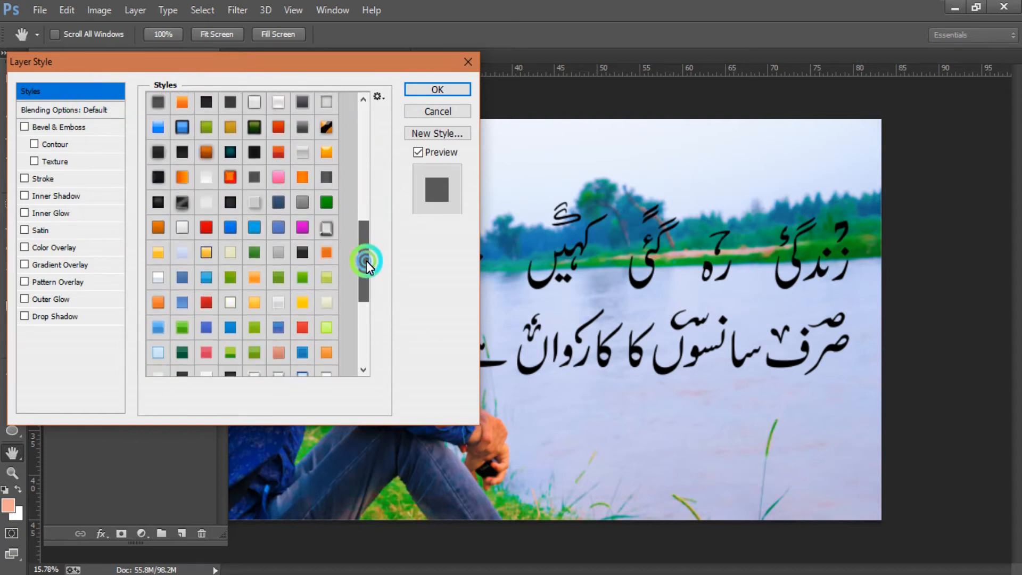
pyautogui.click(179, 231)
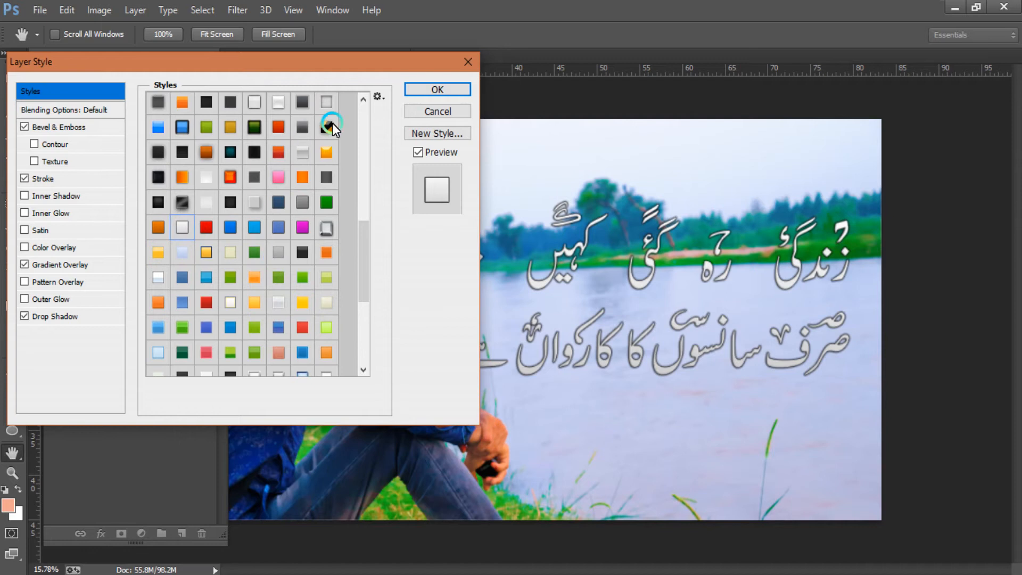
pyautogui.click(230, 302)
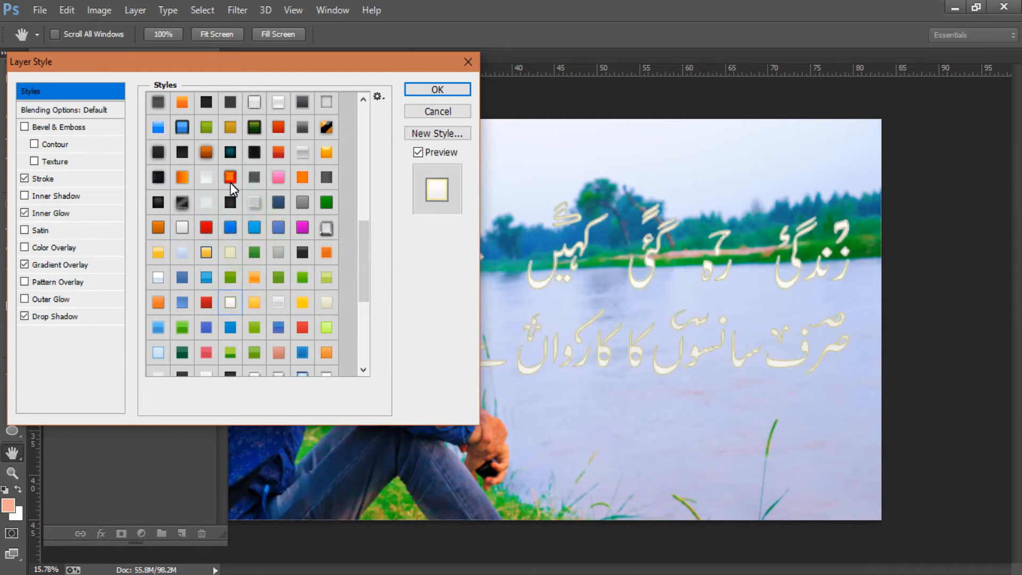
pyautogui.click(230, 151)
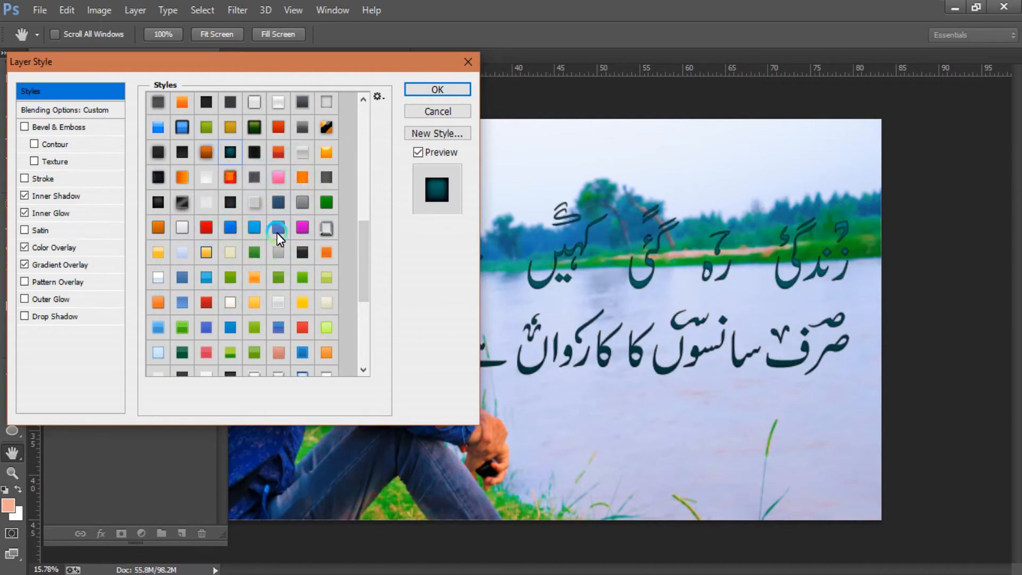
pyautogui.click(230, 227)
pyautogui.click(327, 202)
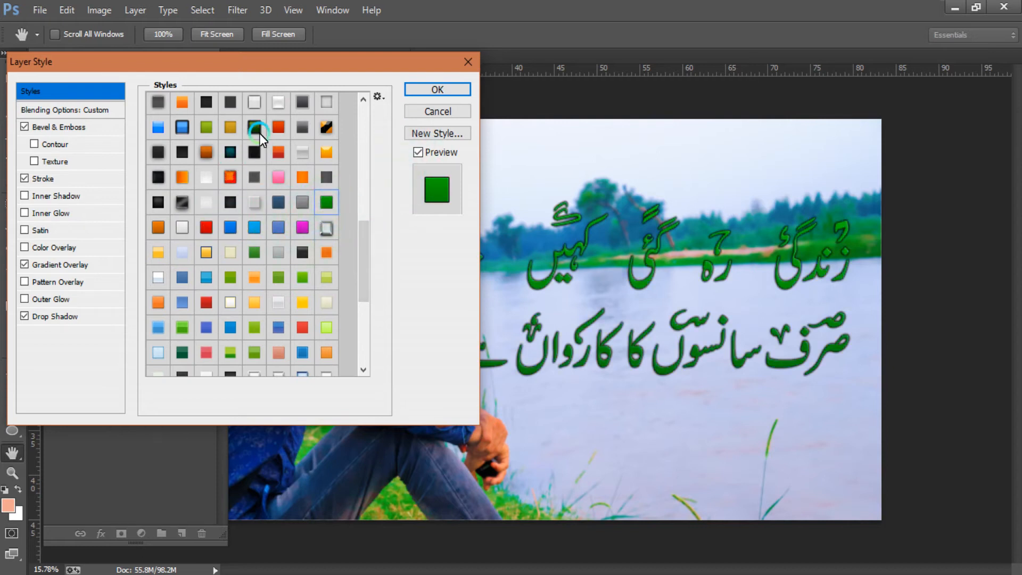
pyautogui.click(278, 127)
pyautogui.click(236, 174)
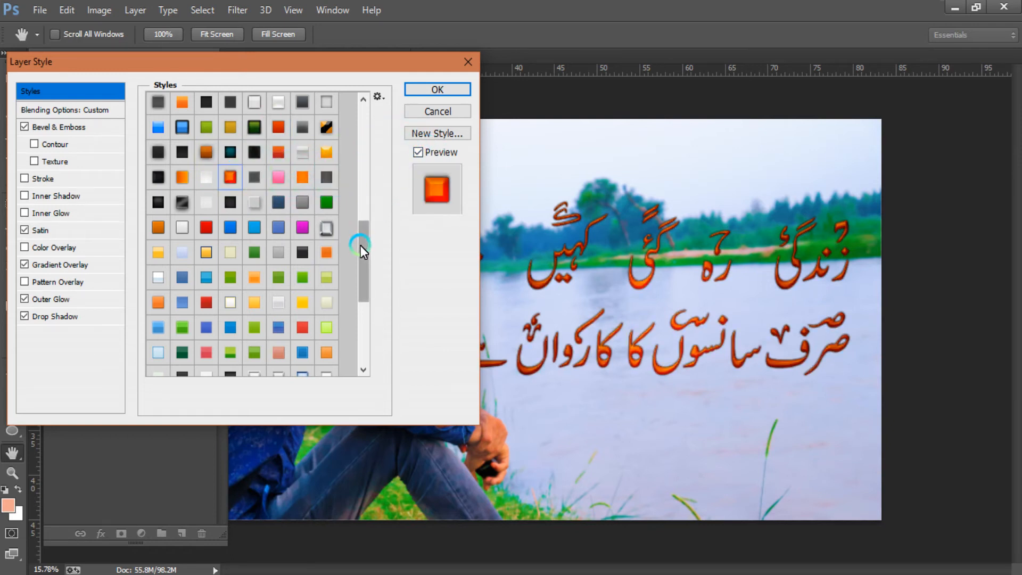
# Step: Try orange, glossy white, blue, chrome-like and pale blue presets from the end of the style library on the text
pyautogui.moveTo(360, 255); pyautogui.dragTo(364, 321)
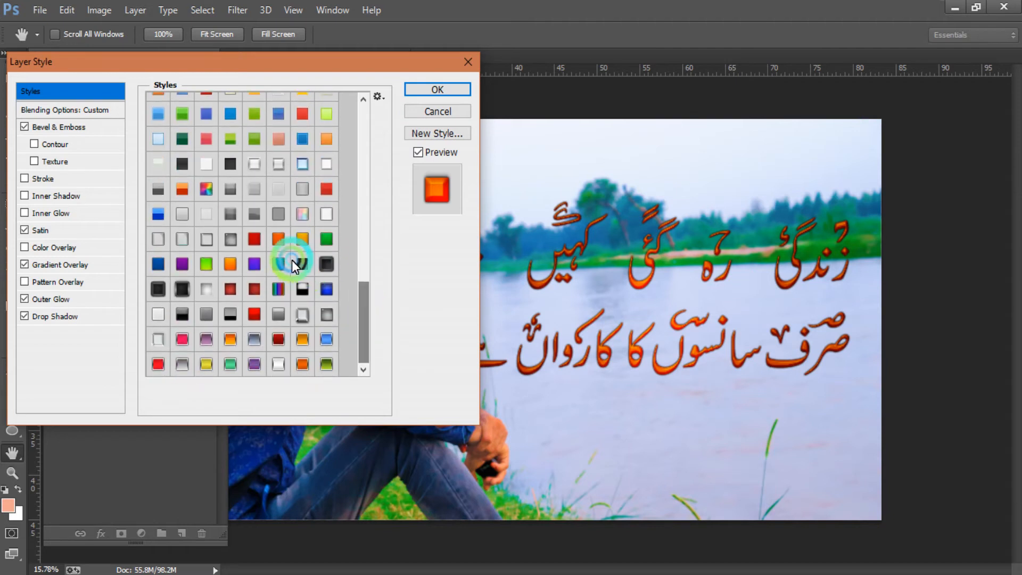
pyautogui.click(280, 244)
pyautogui.click(282, 366)
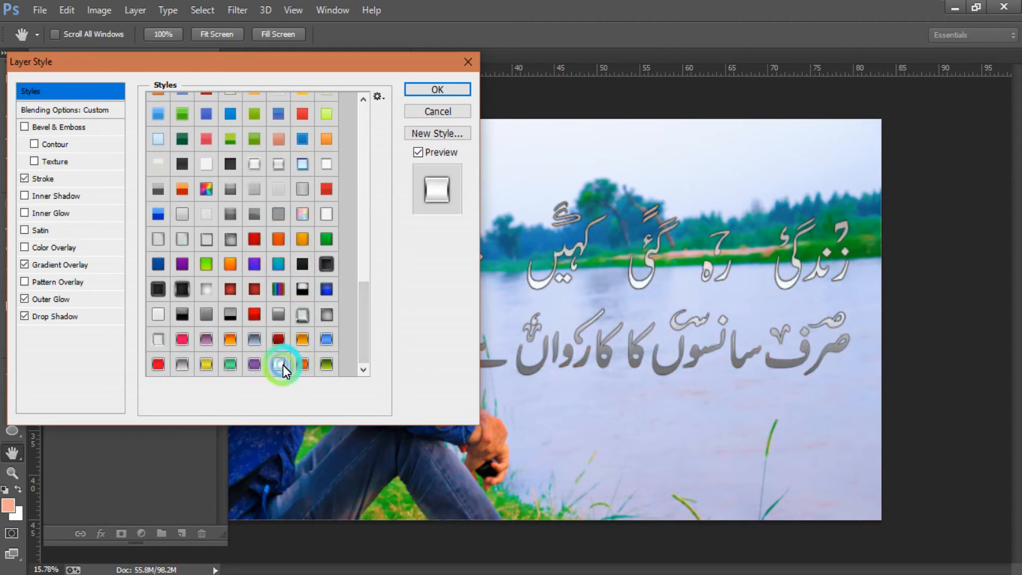
pyautogui.click(326, 289)
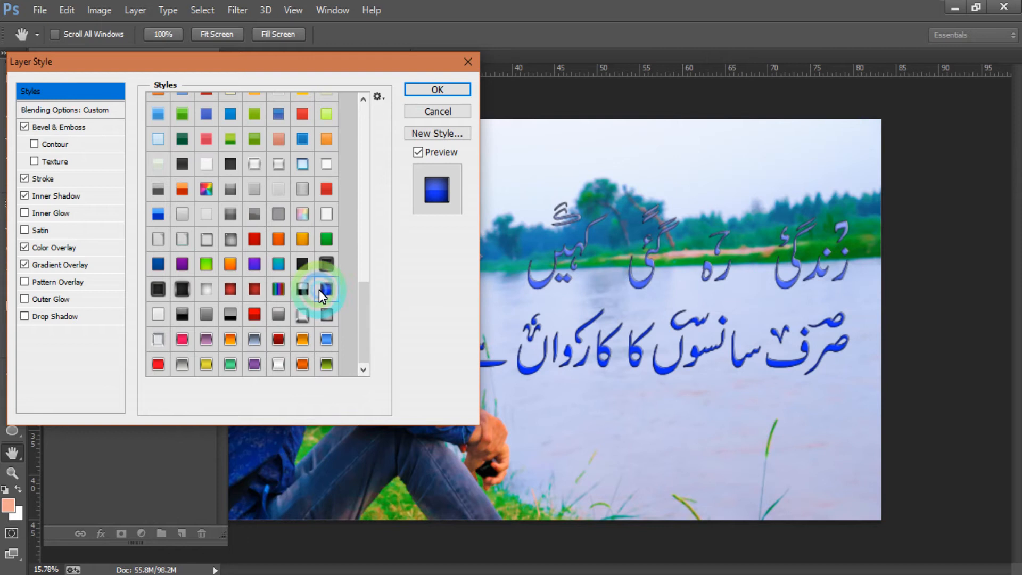
pyautogui.click(326, 214)
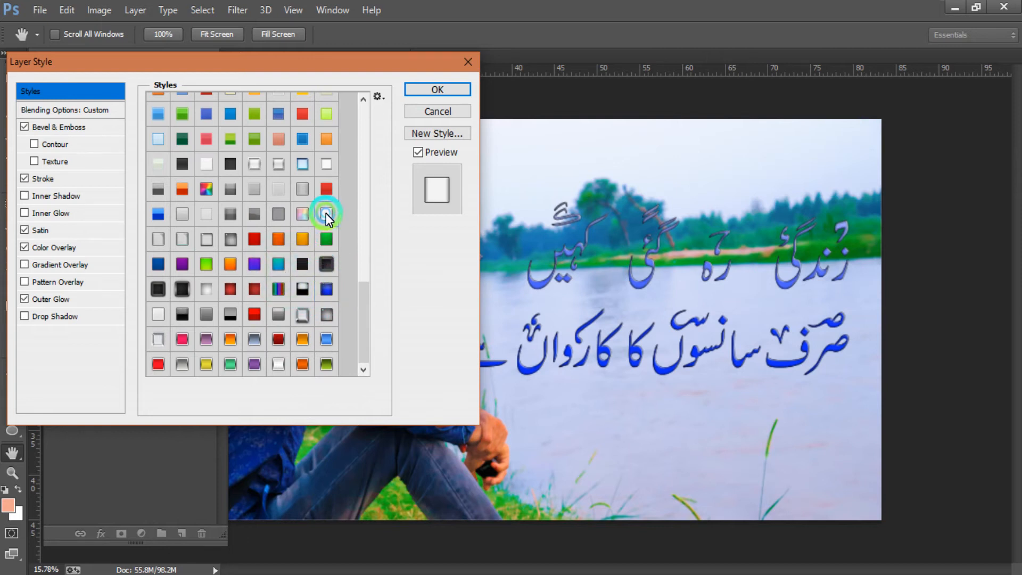
pyautogui.click(303, 164)
pyautogui.click(335, 310)
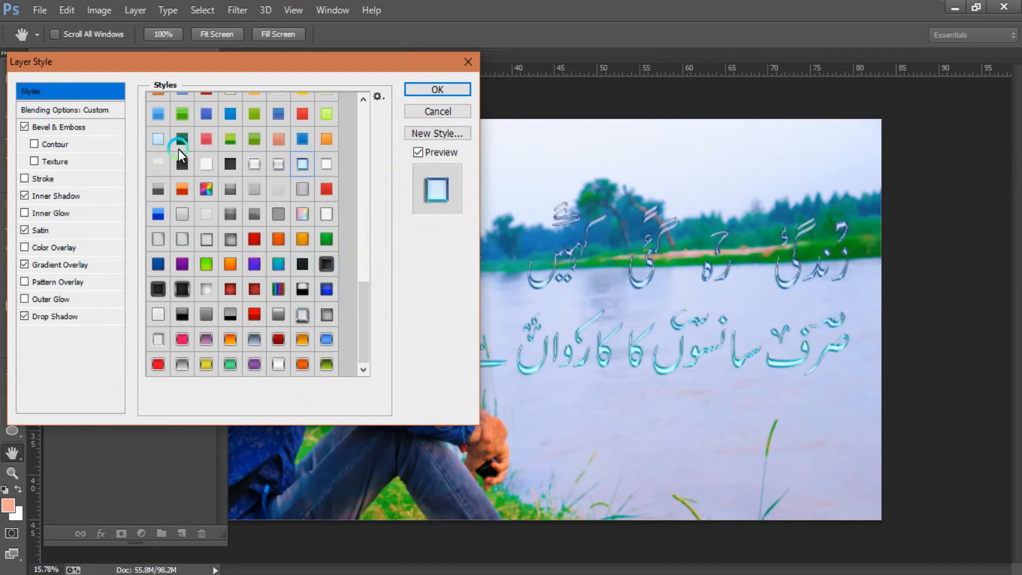
pyautogui.click(158, 139)
pyautogui.click(322, 127)
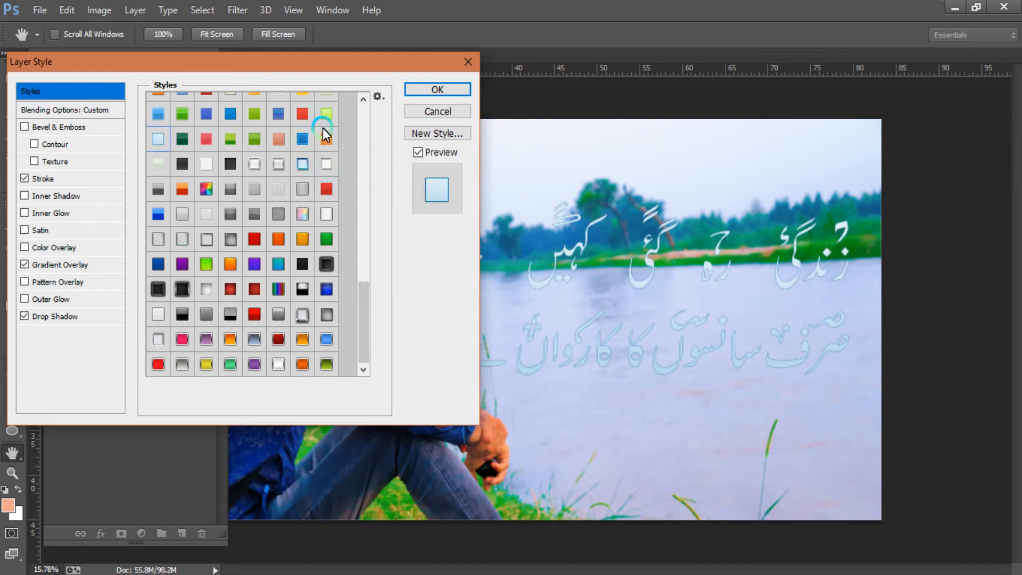
# Step: Apply the glossy orange-red bevelled style preset with satin, gradient overlay, outer glow and drop shadow to the merged text layer
pyautogui.moveTo(365, 296); pyautogui.dragTo(358, 228)
pyautogui.click(324, 242)
pyautogui.click(250, 307)
pyautogui.click(232, 255)
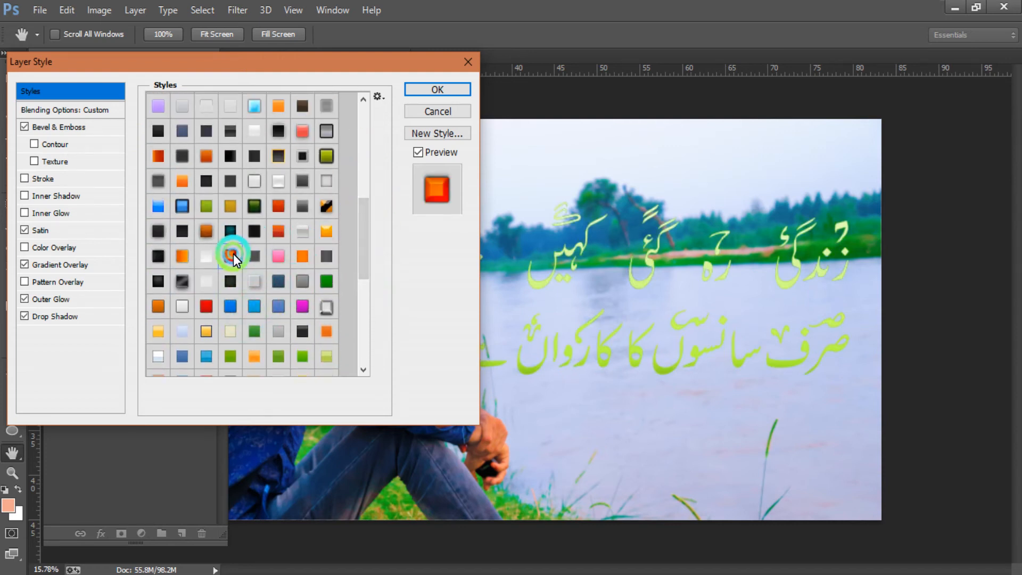
pyautogui.click(404, 111)
pyautogui.click(437, 90)
# Step: Collapse the effects list of the styled text layer and duplicate the layer twice
pyautogui.click(583, 280)
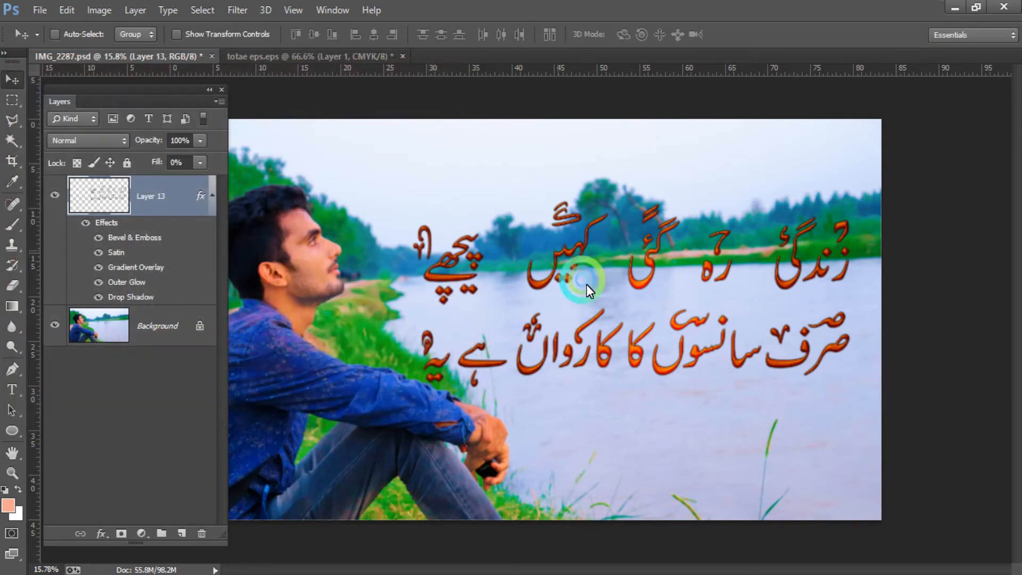
pyautogui.rightClick(526, 260)
pyautogui.click(575, 272)
pyautogui.click(200, 253)
pyautogui.click(213, 201)
pyautogui.hotkey('ctrl', 'j')
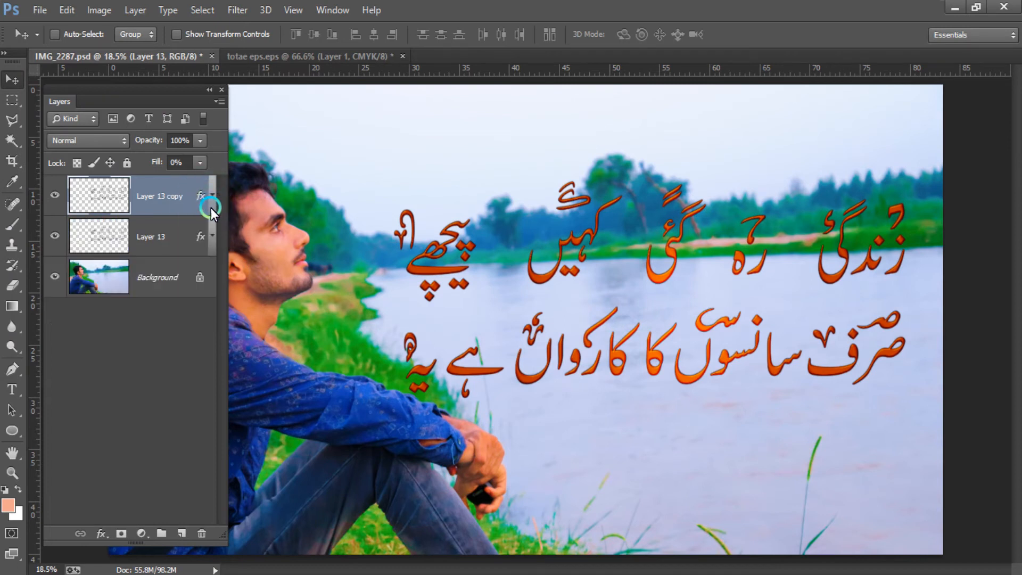
pyautogui.hotkey('ctrl', 'j')
# Step: Apply the light grey preset with inner shadow, gradient overlay and outer glow to Layer 13 copy, and remove Layer 13 copy 2
pyautogui.click(187, 236)
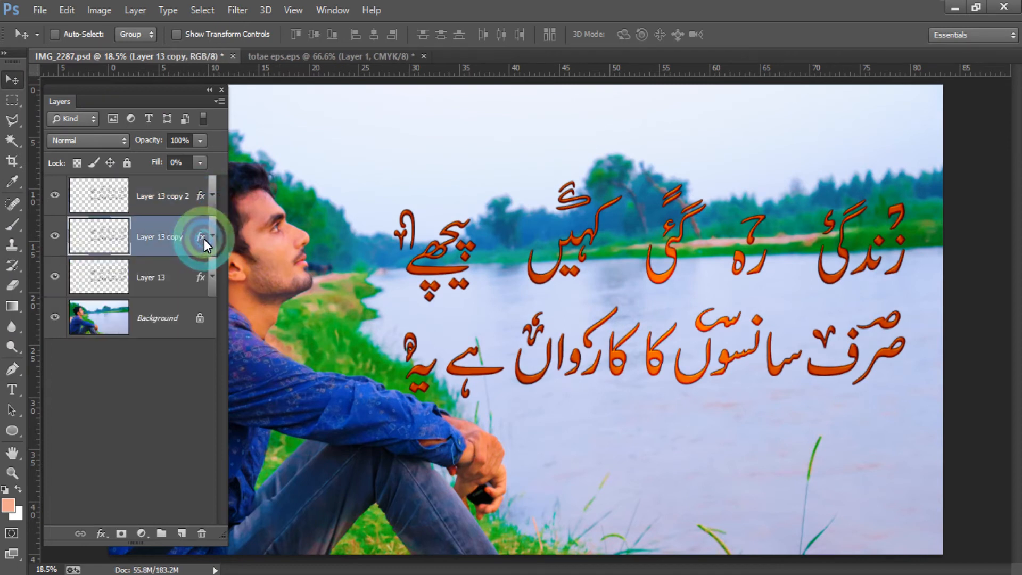
pyautogui.doubleClick(203, 239)
pyautogui.click(40, 92)
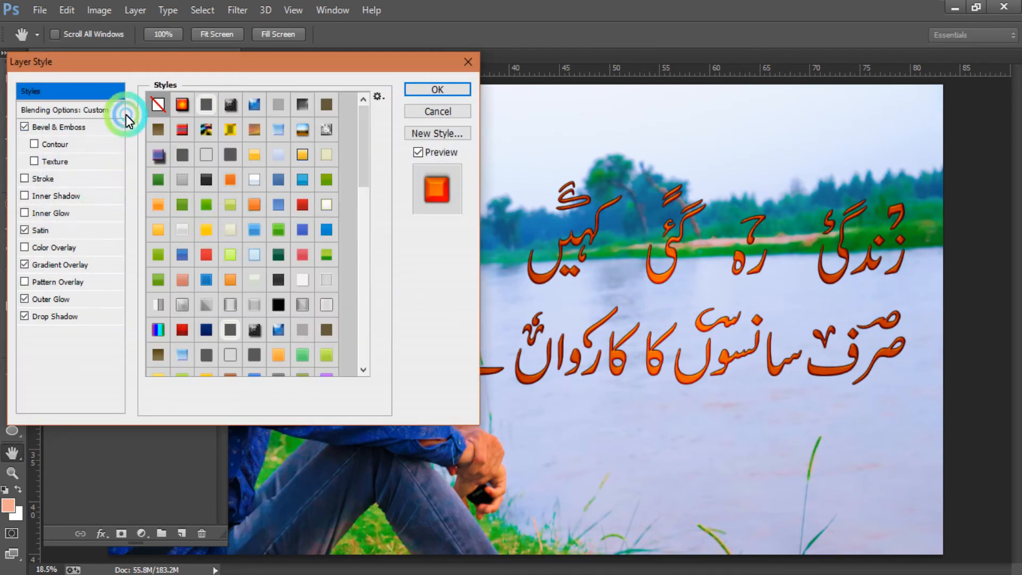
pyautogui.click(278, 306)
pyautogui.click(328, 306)
pyautogui.moveTo(363, 175); pyautogui.dragTo(366, 225)
pyautogui.click(254, 268)
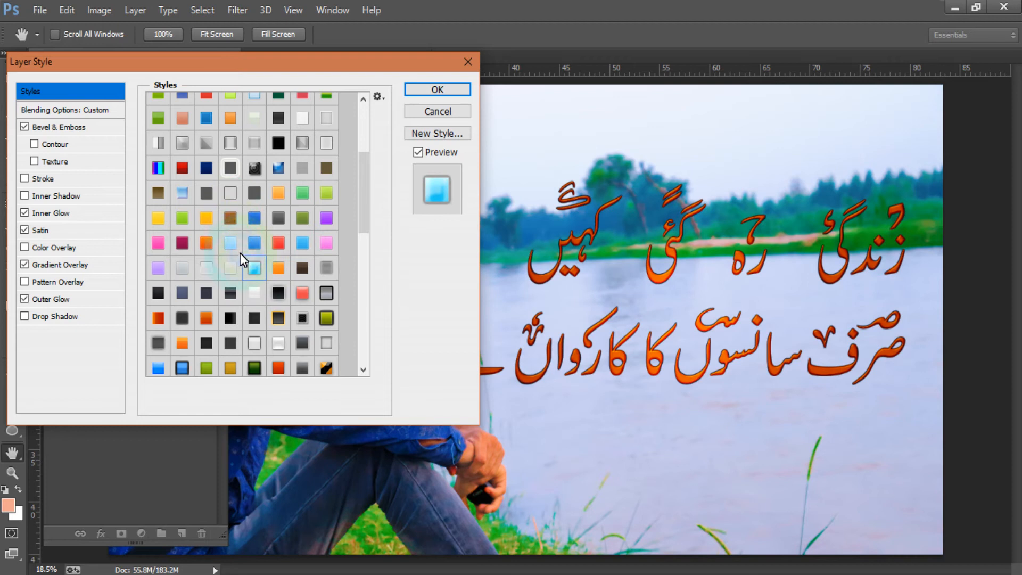
pyautogui.click(254, 343)
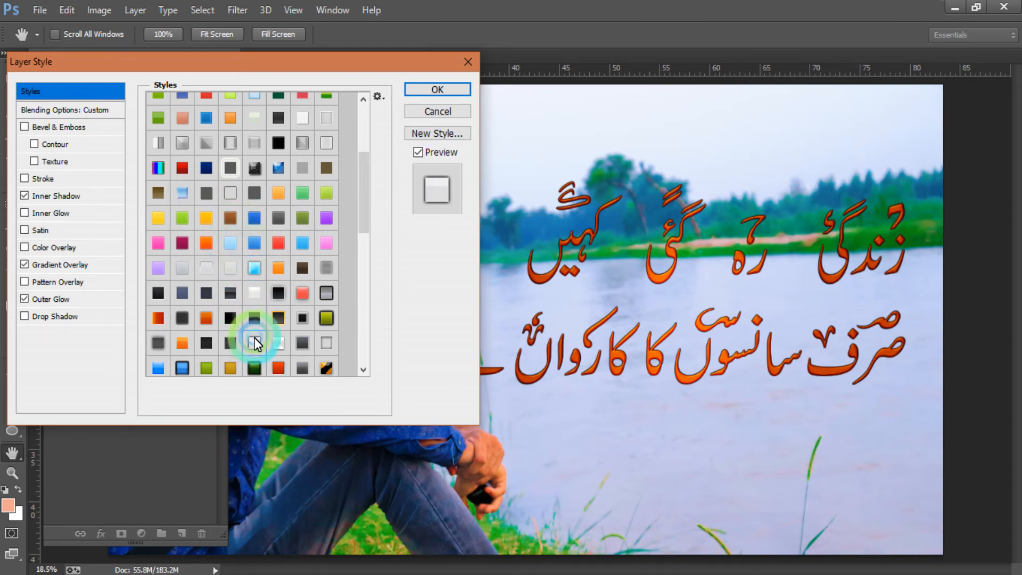
pyautogui.click(437, 89)
pyautogui.click(158, 199)
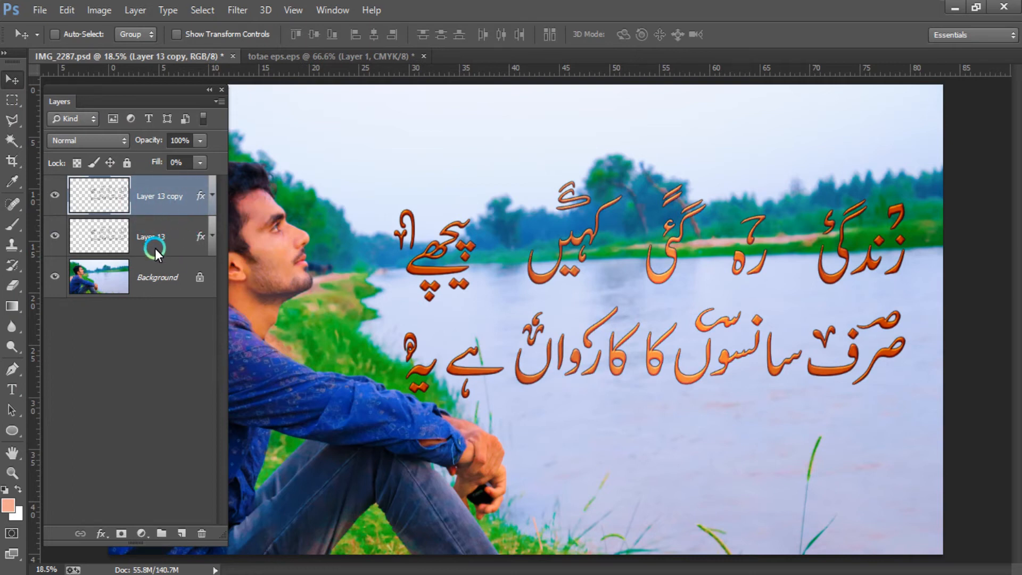
# Step: Try the Violet, Orange and Red, Green presets for Layer 13's gradient overlay, and apply the Black, White gradient
pyautogui.doubleClick(171, 243)
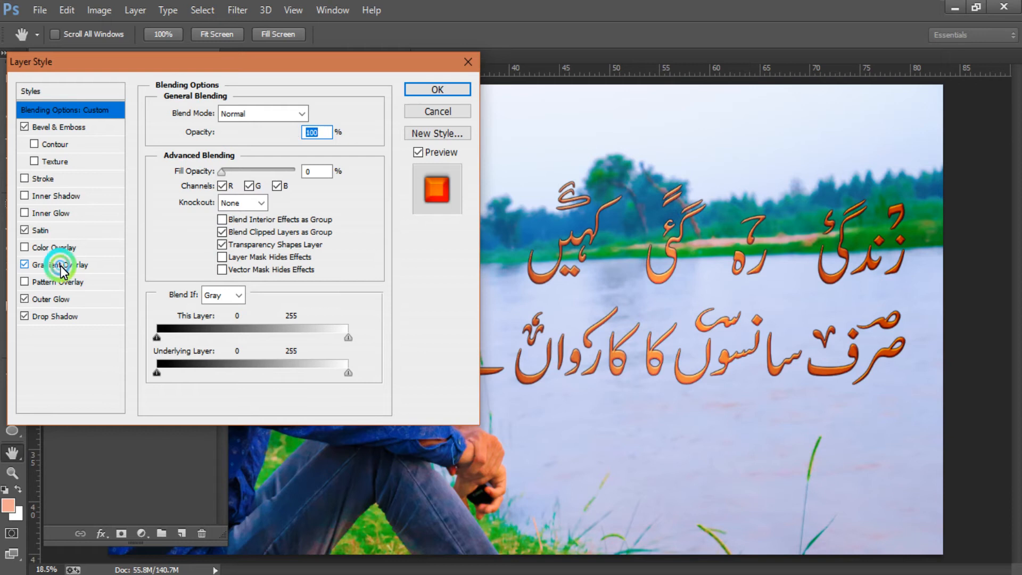
pyautogui.click(59, 265)
pyautogui.click(243, 152)
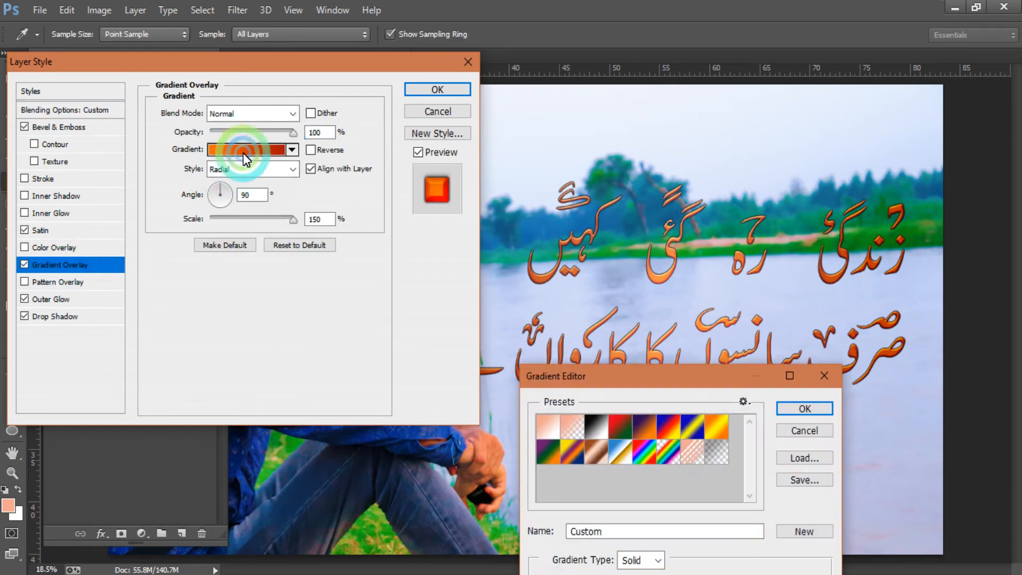
pyautogui.moveTo(552, 425); pyautogui.dragTo(222, 216)
pyautogui.click(225, 263)
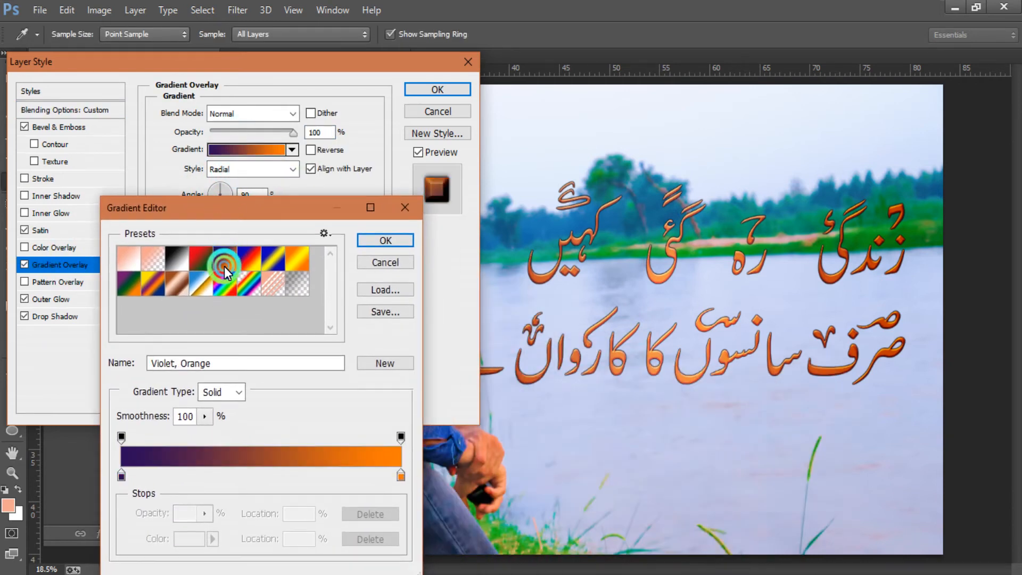
pyautogui.click(200, 261)
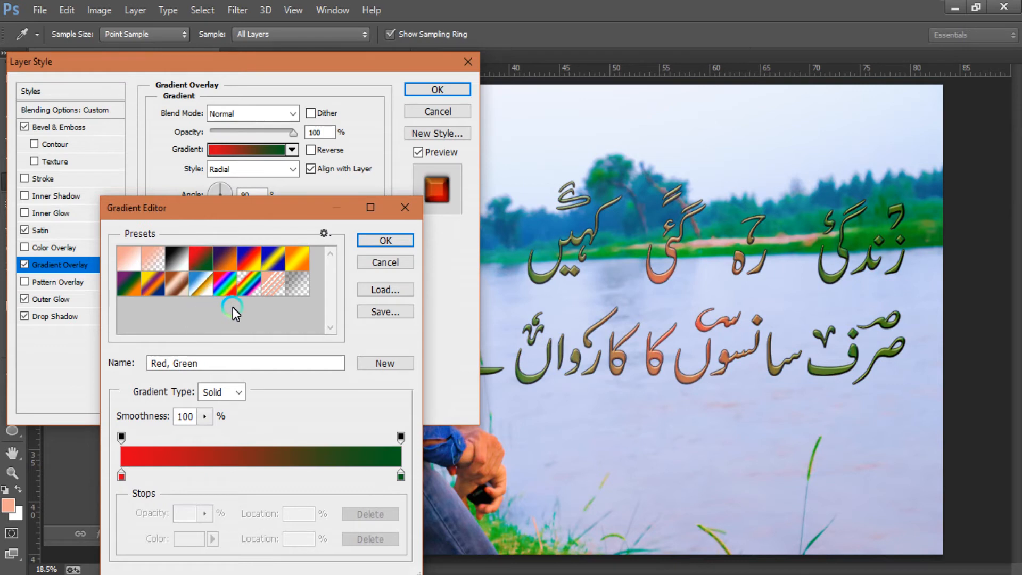
pyautogui.click(179, 257)
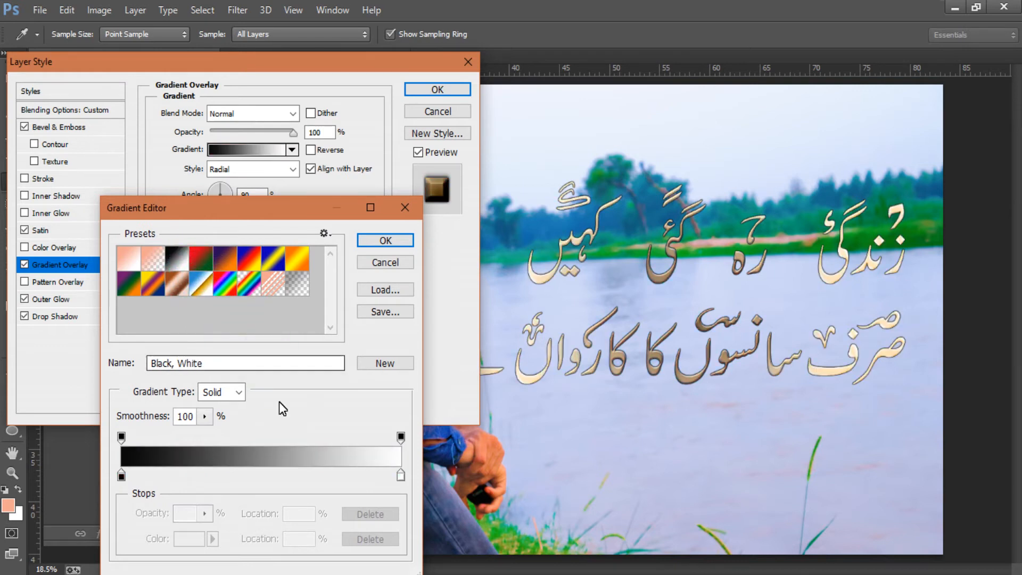
pyautogui.click(386, 240)
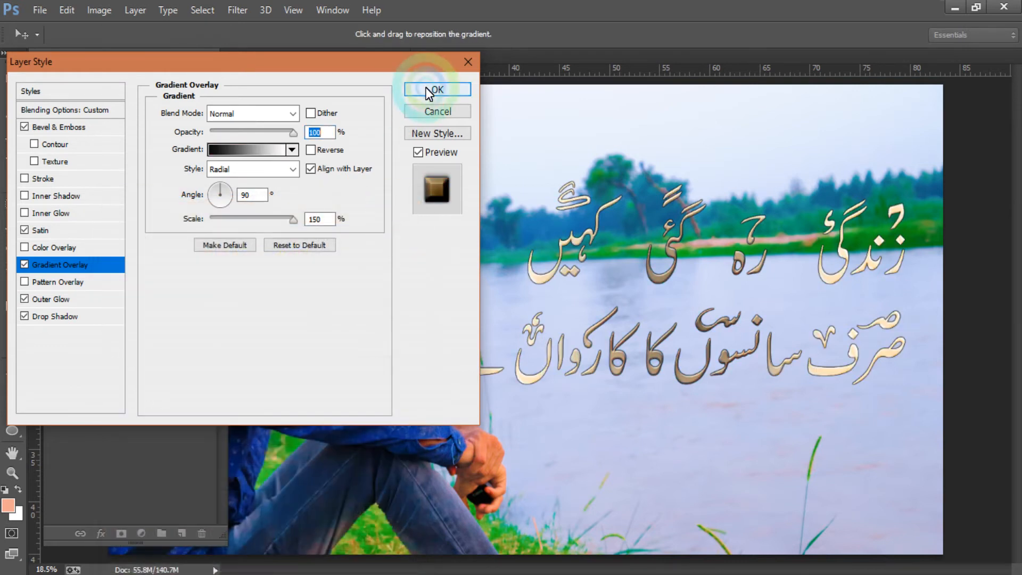
pyautogui.click(431, 90)
pyautogui.scroll(-2, 381, 315)
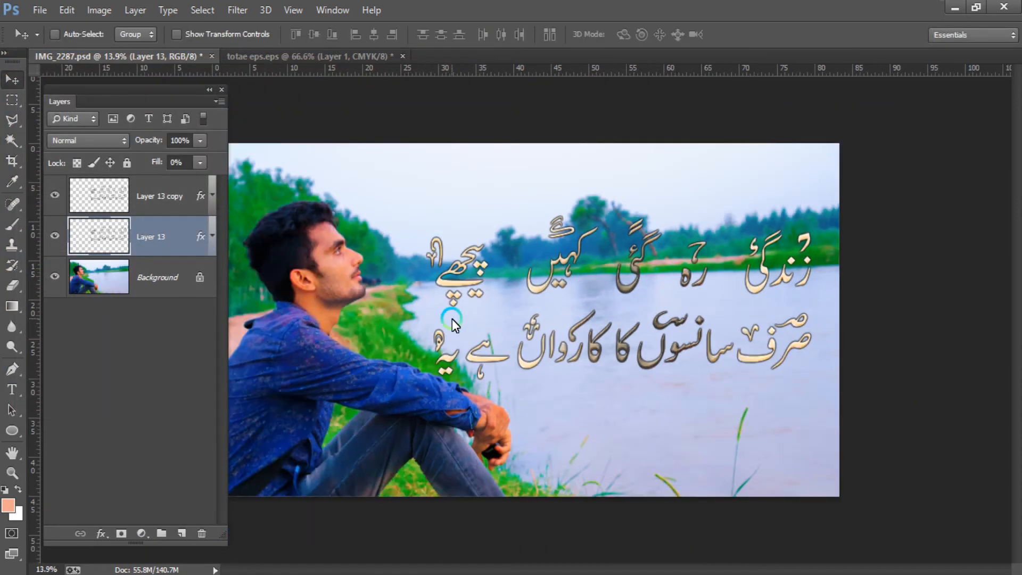
# Step: Apply the solid black style preset with bevel, stroke, satin, gradient overlay and drop shadow to Layer 13
pyautogui.doubleClick(201, 238)
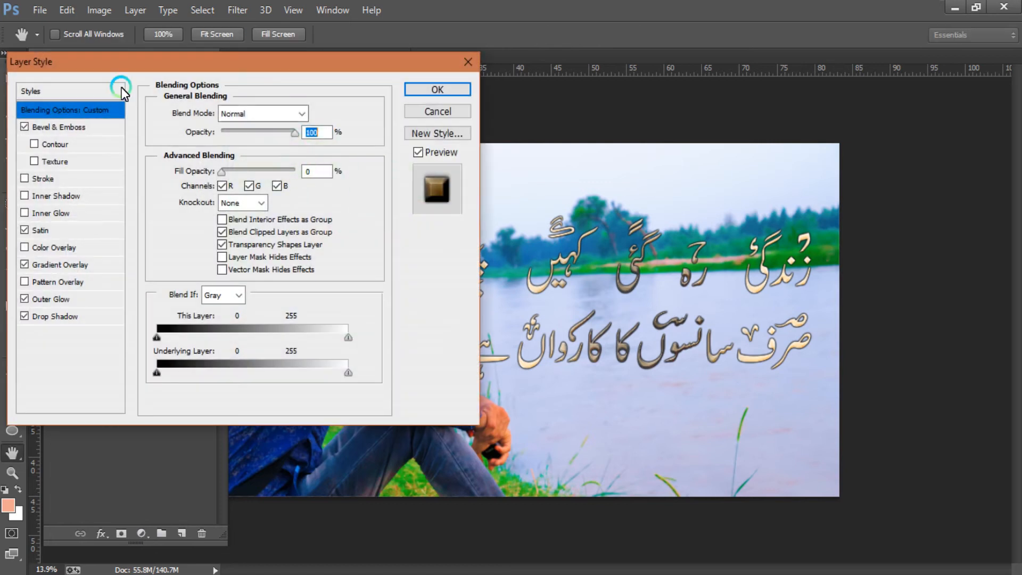
pyautogui.click(87, 89)
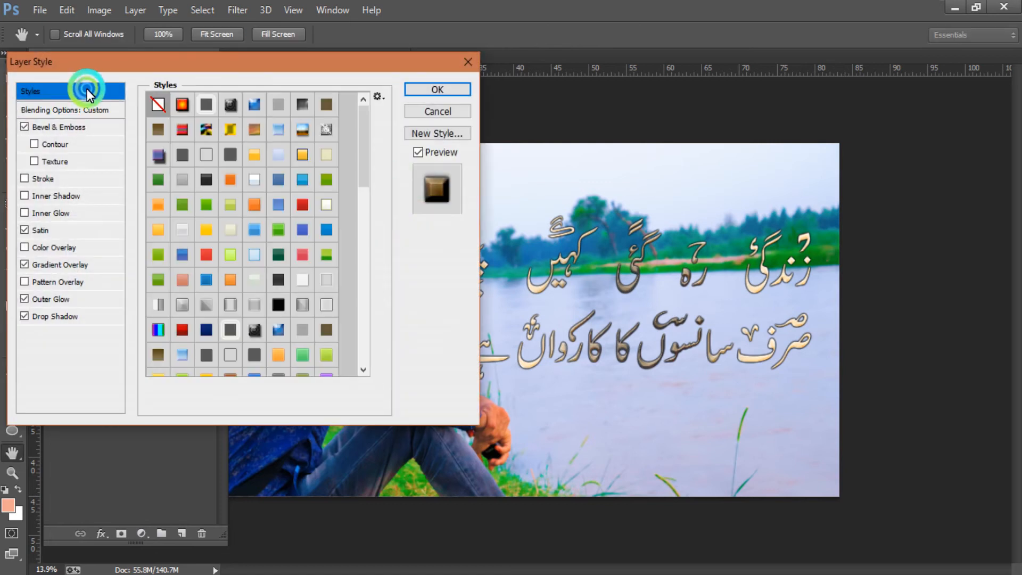
pyautogui.click(276, 304)
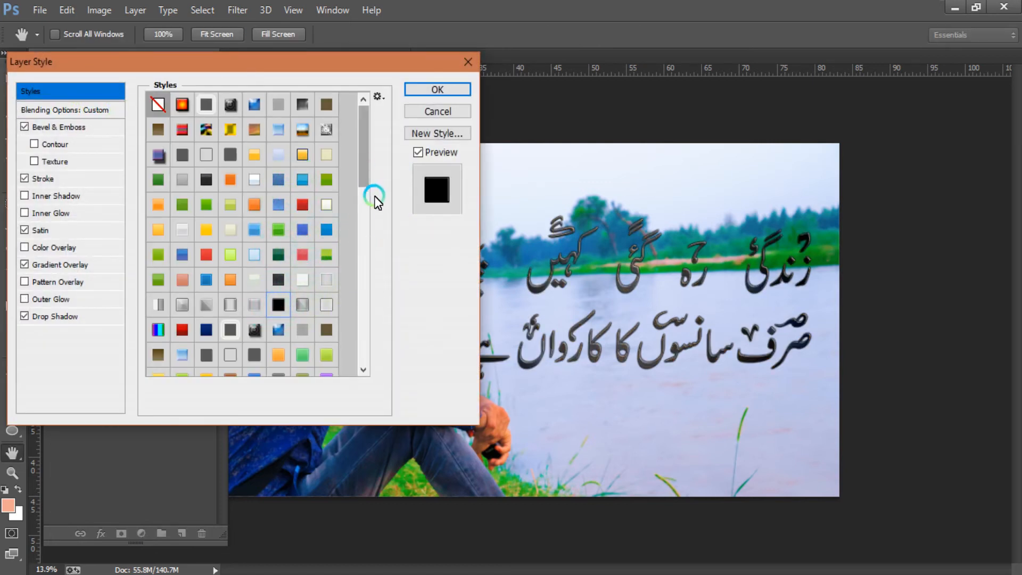
pyautogui.click(215, 178)
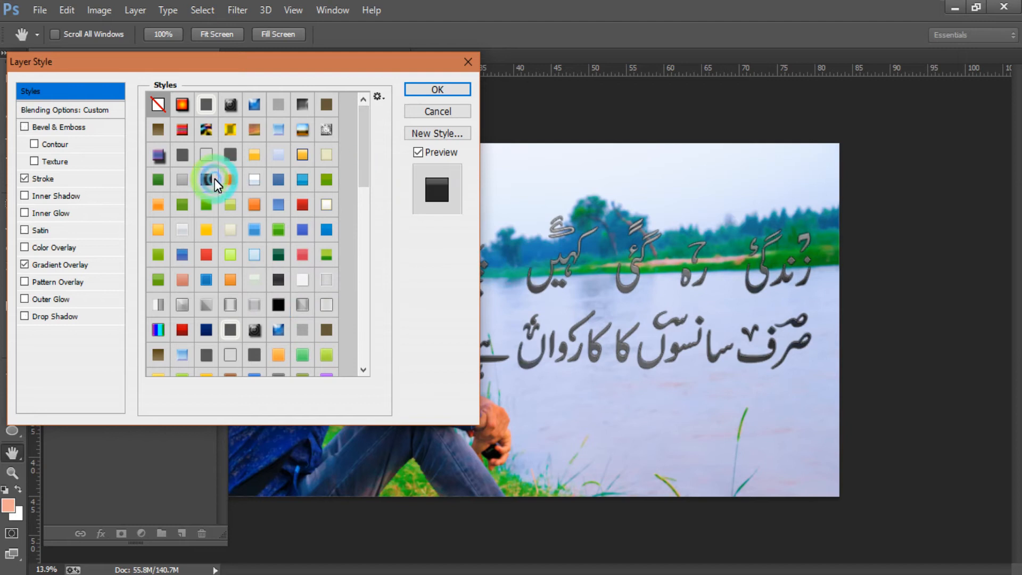
pyautogui.click(280, 305)
pyautogui.click(437, 89)
# Step: Delete Layer 13 copy and duplicate the black-styled Layer 13
pyautogui.click(158, 210)
pyautogui.press('Delete')
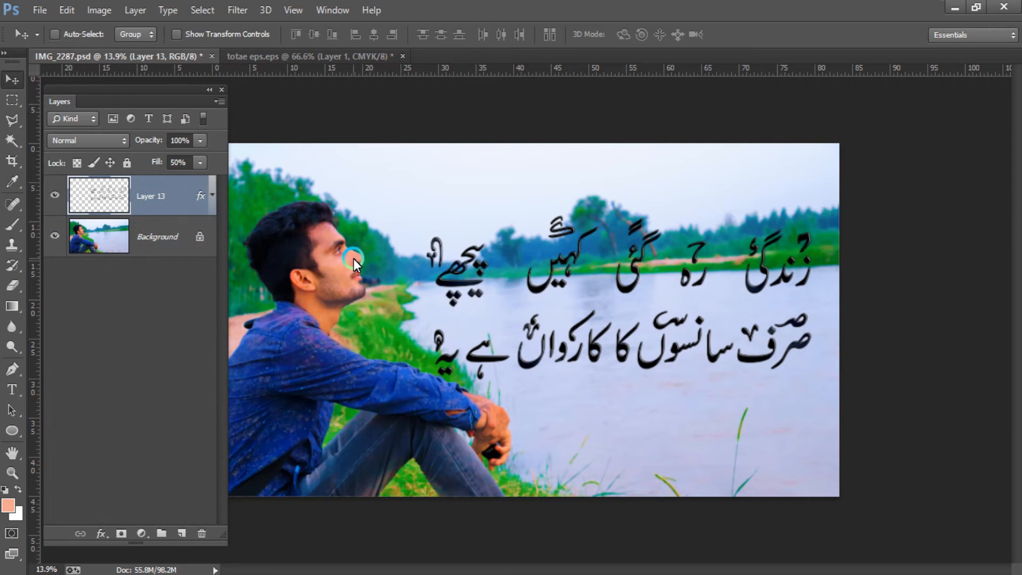
pyautogui.scroll(1, 495, 366)
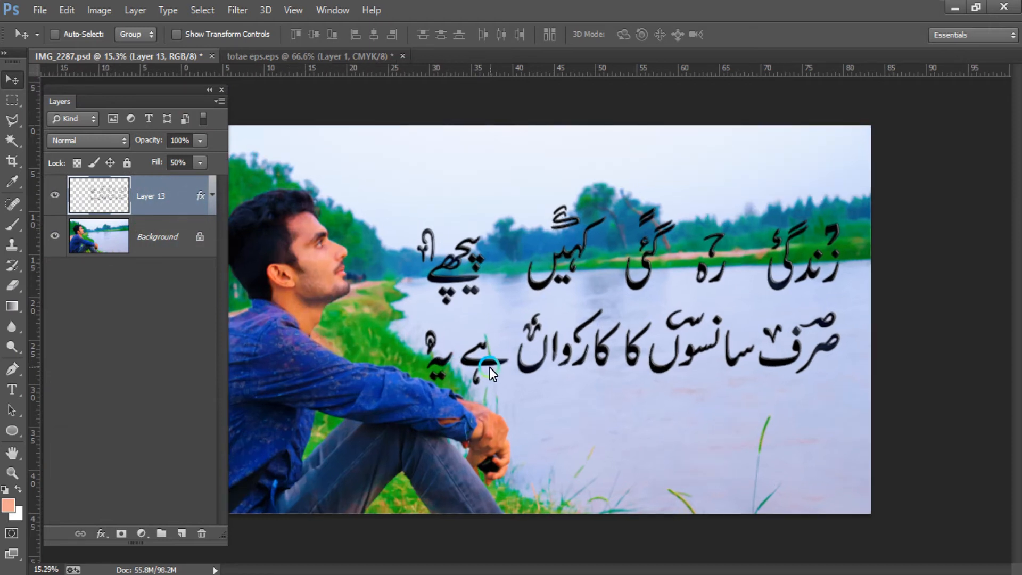
pyautogui.hotkey('ctrl', 'j')
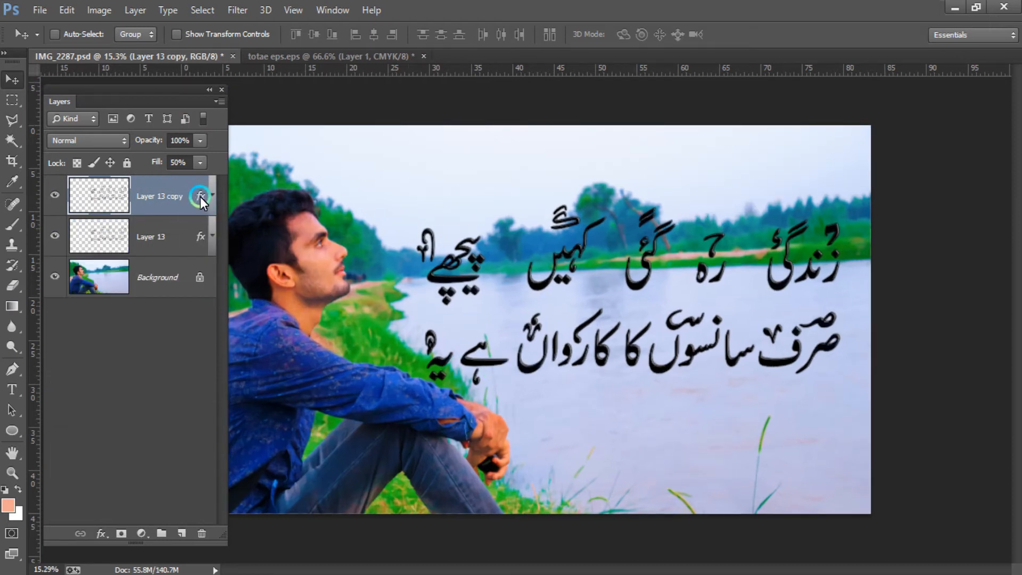
pyautogui.doubleClick(203, 231)
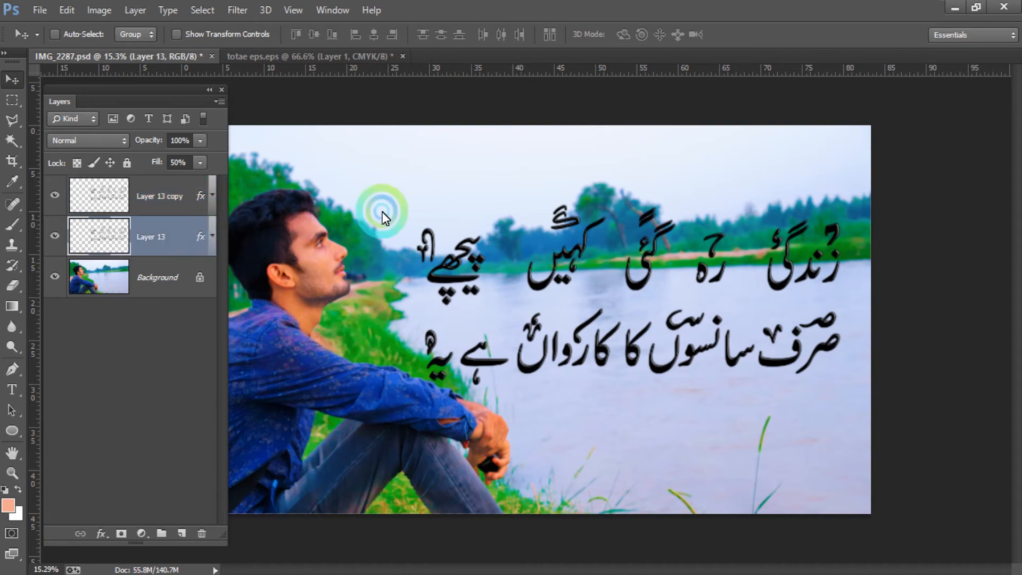
pyautogui.click(438, 89)
# Step: Try white and green presets on Layer 13 copy, and apply the dark teal preset with inner shadow, inner glow, color overlay and gradient overlay
pyautogui.click(145, 192)
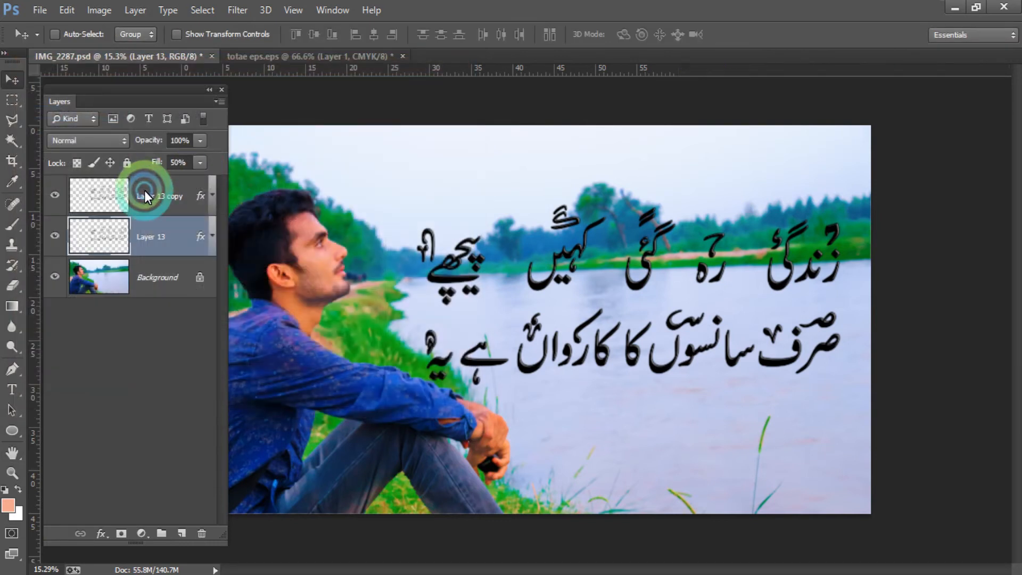
pyautogui.doubleClick(205, 200)
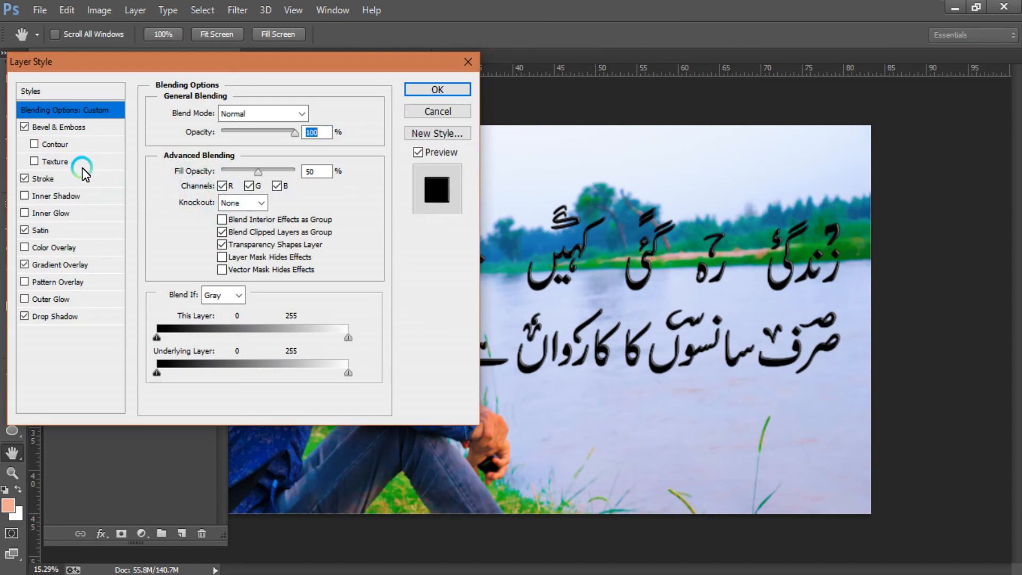
pyautogui.click(90, 94)
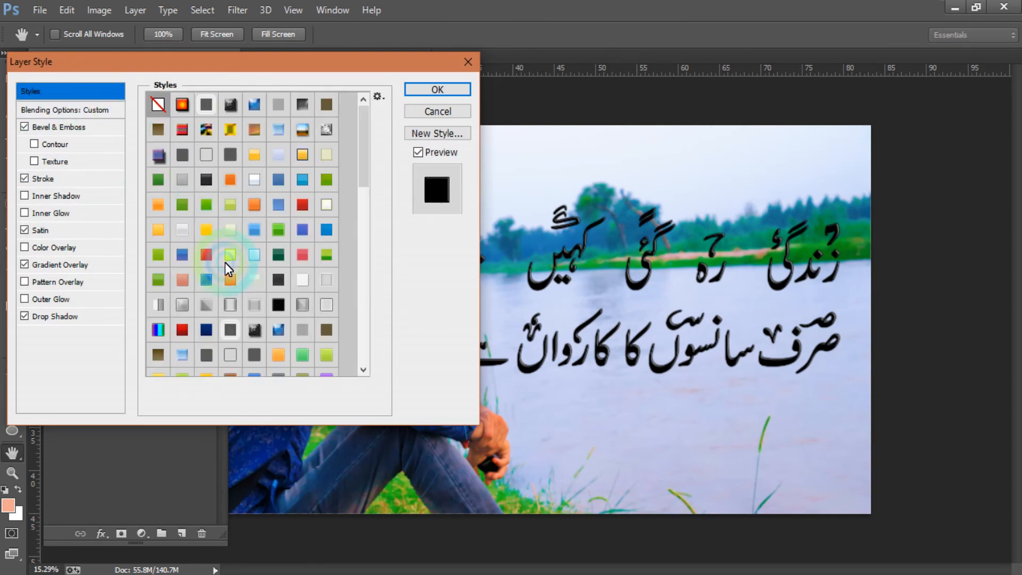
pyautogui.click(237, 226)
pyautogui.click(341, 186)
pyautogui.moveTo(362, 167); pyautogui.dragTo(362, 242)
pyautogui.click(264, 244)
pyautogui.click(277, 244)
pyautogui.click(273, 240)
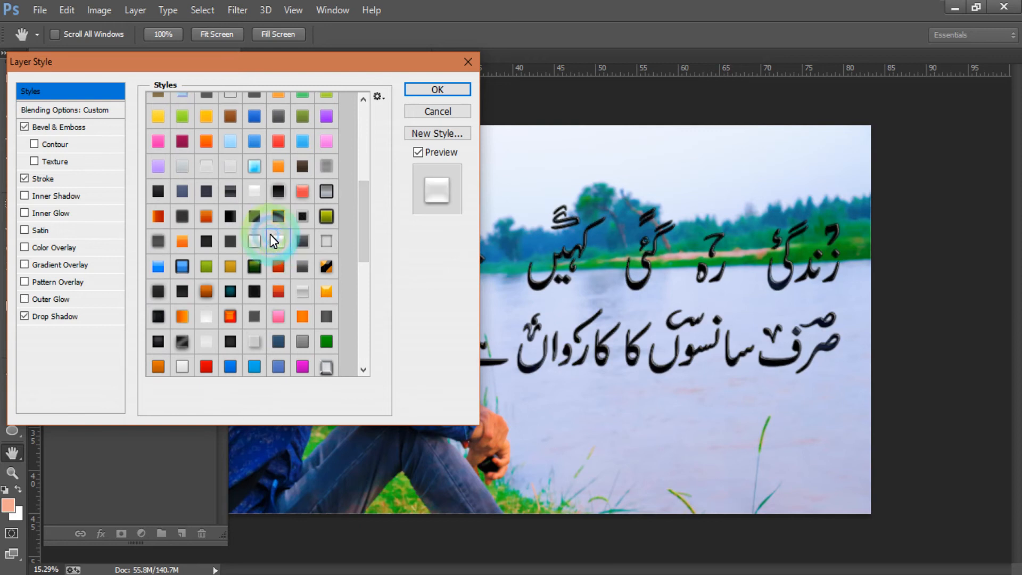
pyautogui.click(253, 269)
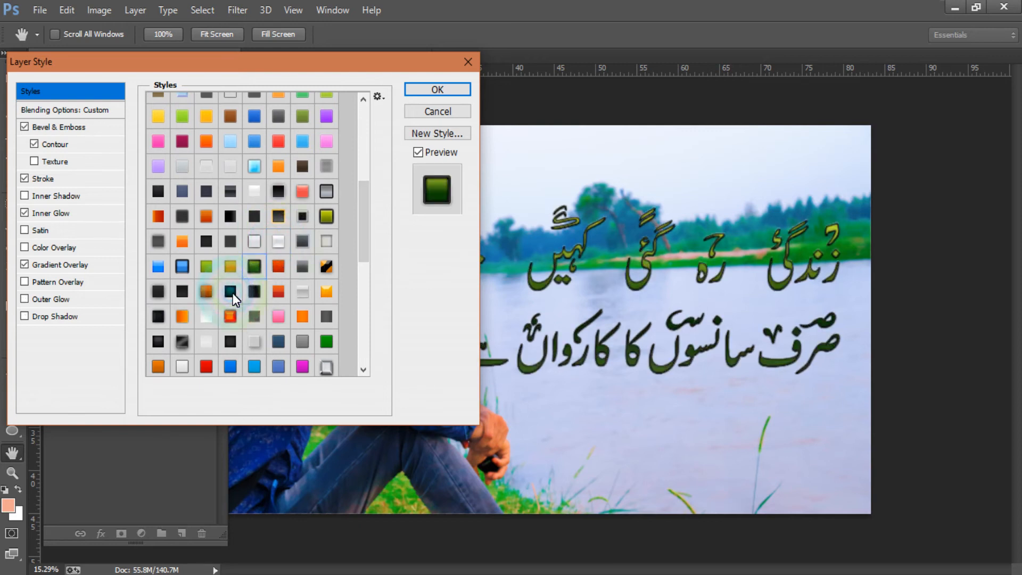
pyautogui.click(232, 292)
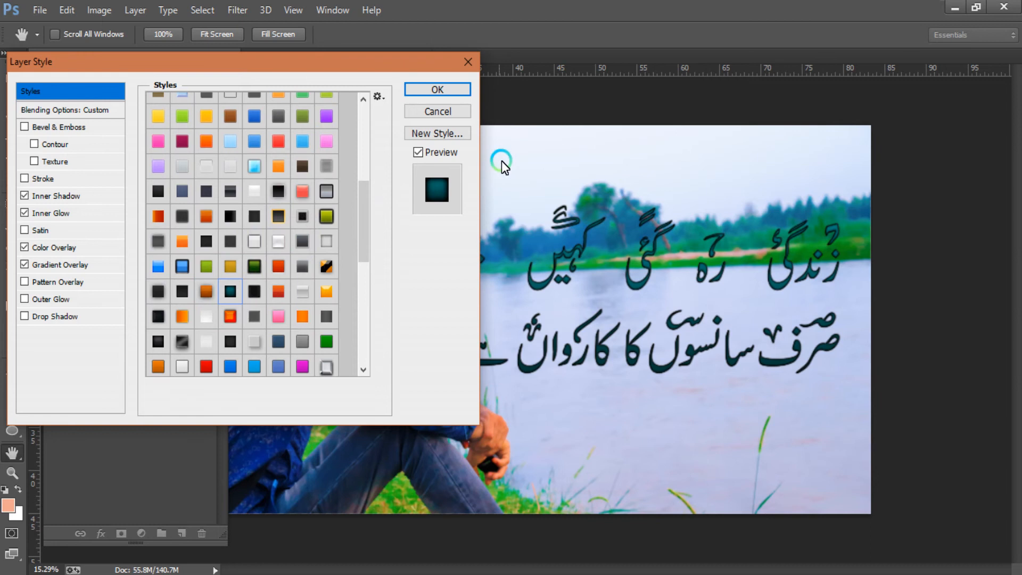
pyautogui.click(444, 91)
pyautogui.click(340, 242)
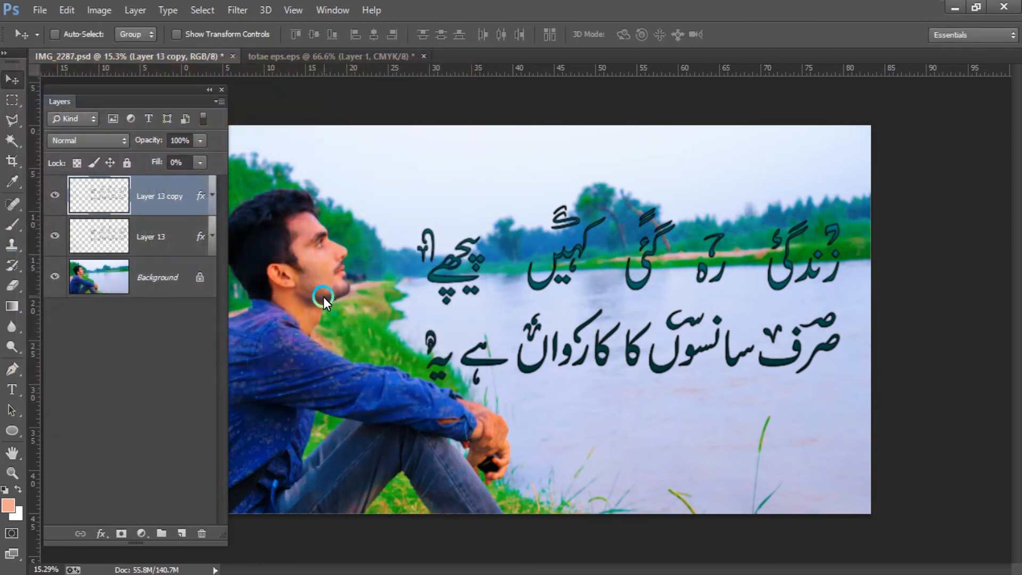
# Step: Move Layer 13 above Layer 13 copy in the layer stack and set its opacity to 50%
pyautogui.moveTo(169, 247); pyautogui.dragTo(175, 190)
pyautogui.click(199, 141)
pyautogui.click(160, 156)
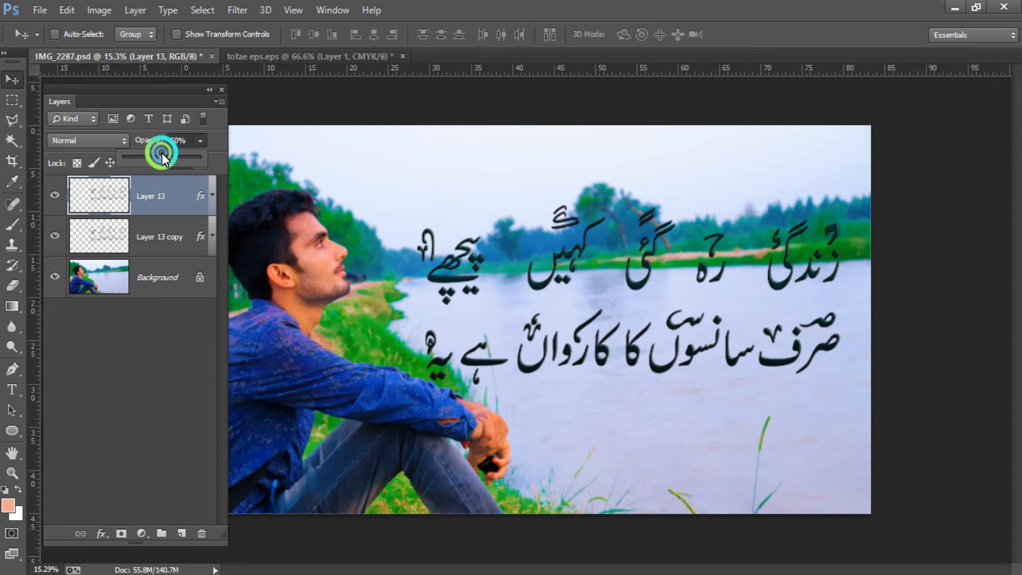
pyautogui.moveTo(159, 156); pyautogui.dragTo(162, 154)
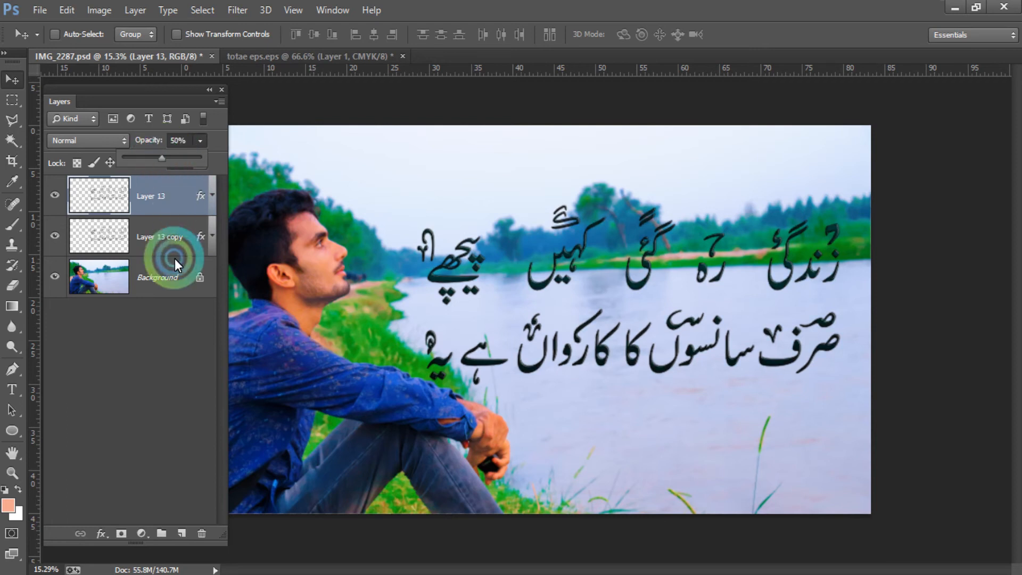
# Step: Set the blend mode of Layer 13 copy's color overlay to Linear Light after trying several other modes
pyautogui.click(184, 238)
pyautogui.doubleClick(213, 237)
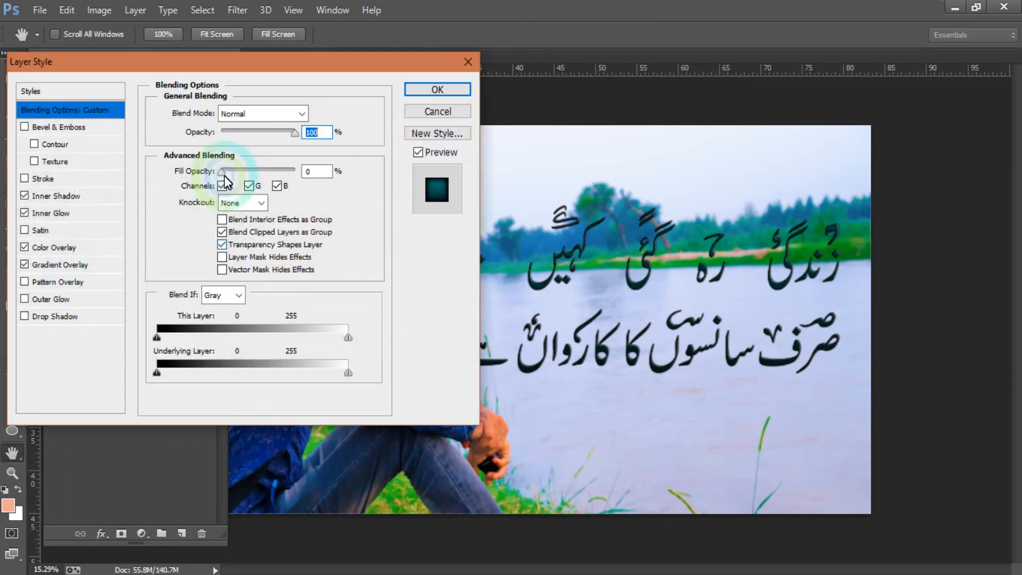
pyautogui.click(69, 248)
pyautogui.click(283, 113)
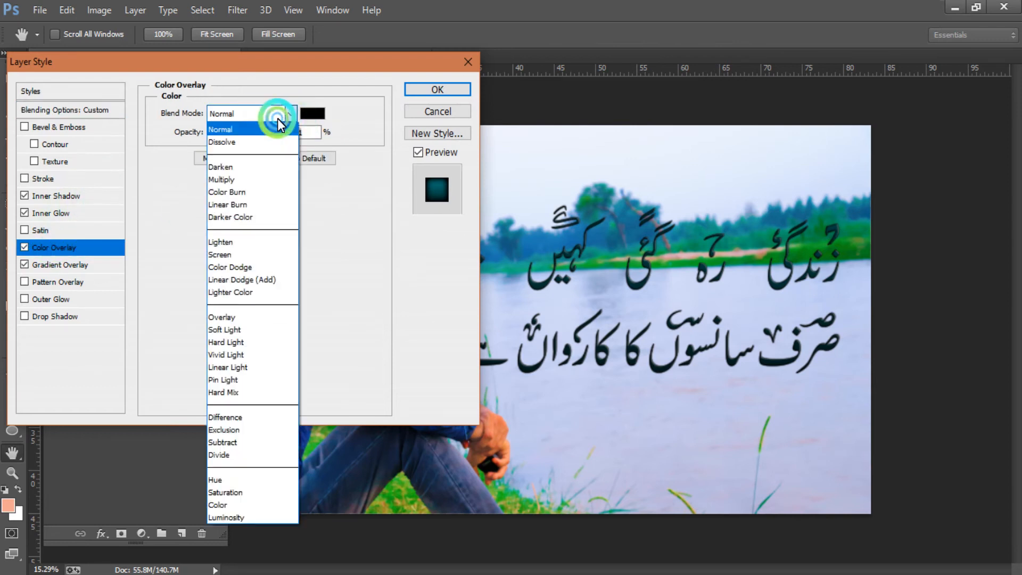
pyautogui.click(278, 115)
pyautogui.scroll(-7, 281, 124)
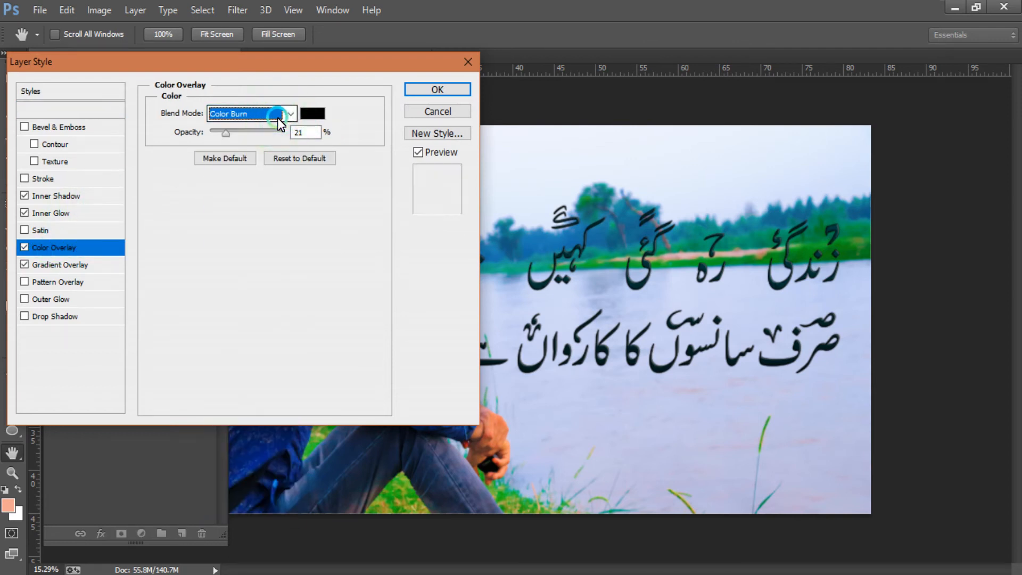
pyautogui.scroll(-2, 281, 122)
pyautogui.scroll(-8, 281, 123)
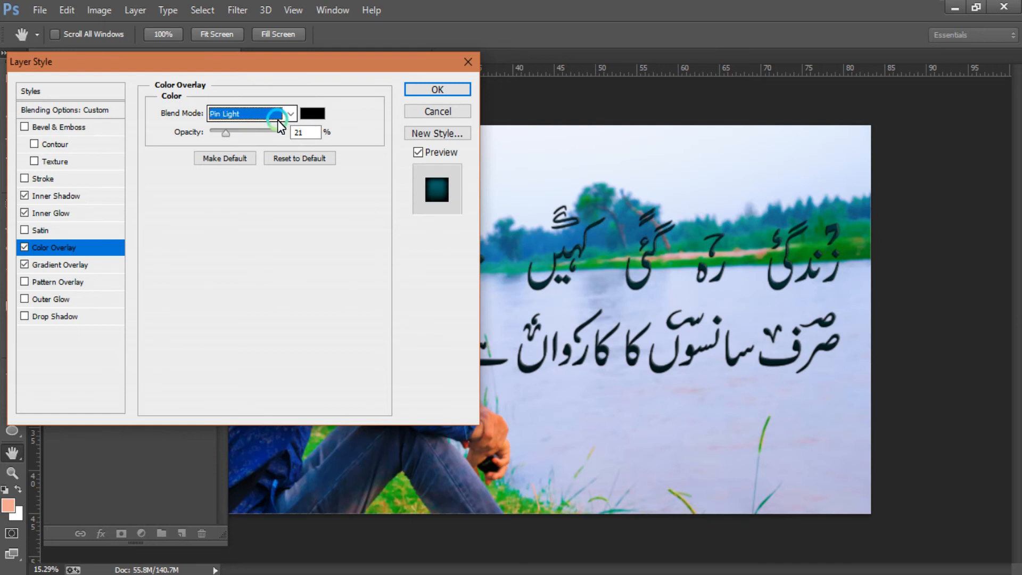
pyautogui.scroll(-6, 279, 125)
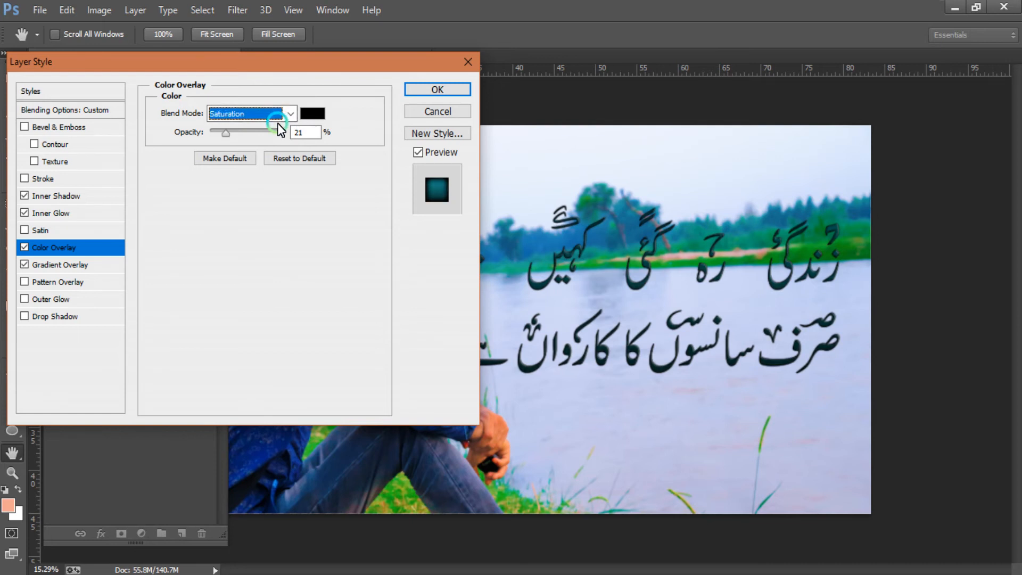
pyautogui.scroll(1, 276, 130)
pyautogui.scroll(9, 275, 130)
pyautogui.scroll(-1, 276, 130)
pyautogui.click(302, 133)
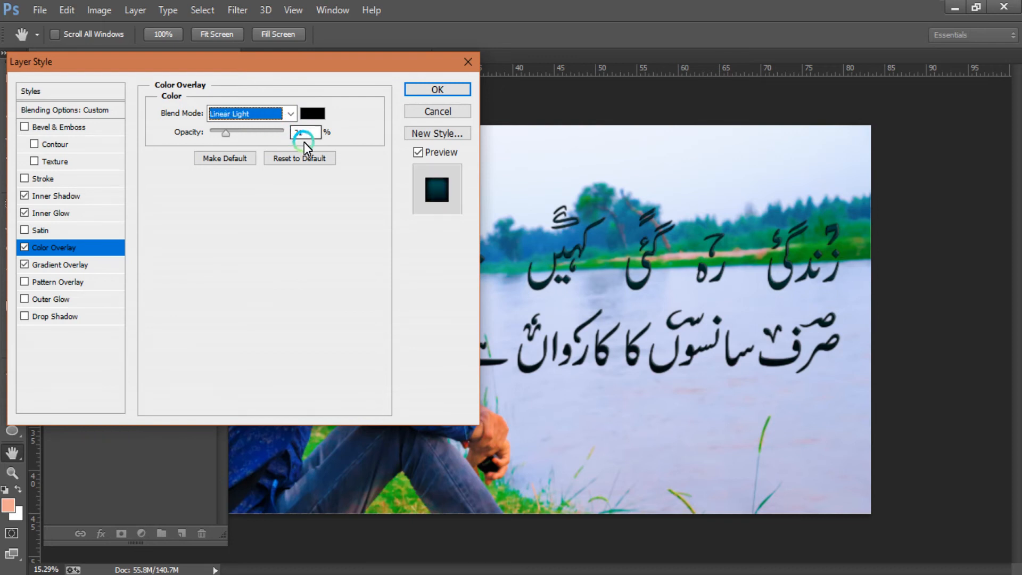
pyautogui.click(434, 91)
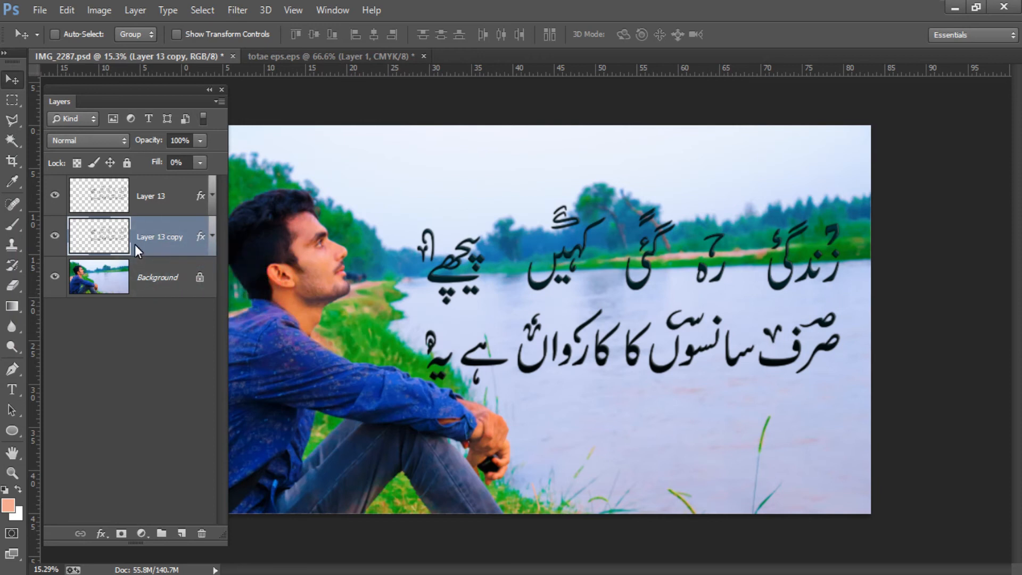
# Step: Duplicate the teal-styled Layer 13 copy
pyautogui.click(121, 205)
pyautogui.click(182, 233)
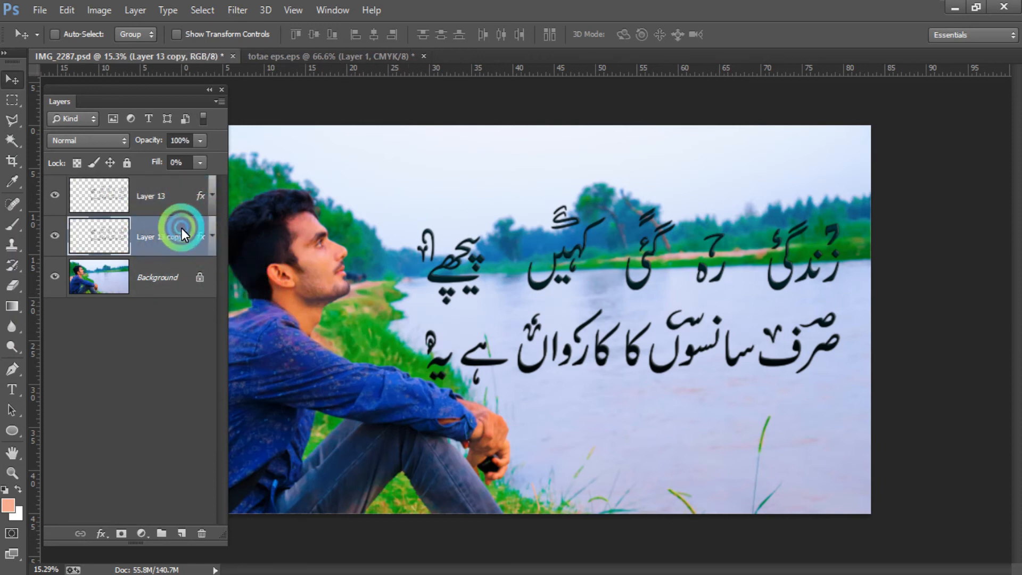
pyautogui.hotkey('ctrl', 'j')
# Step: Add an outer glow to Layer 13 copy with 47% spread, 51 px size and an S-curve contour
pyautogui.click(192, 275)
pyautogui.doubleClick(200, 273)
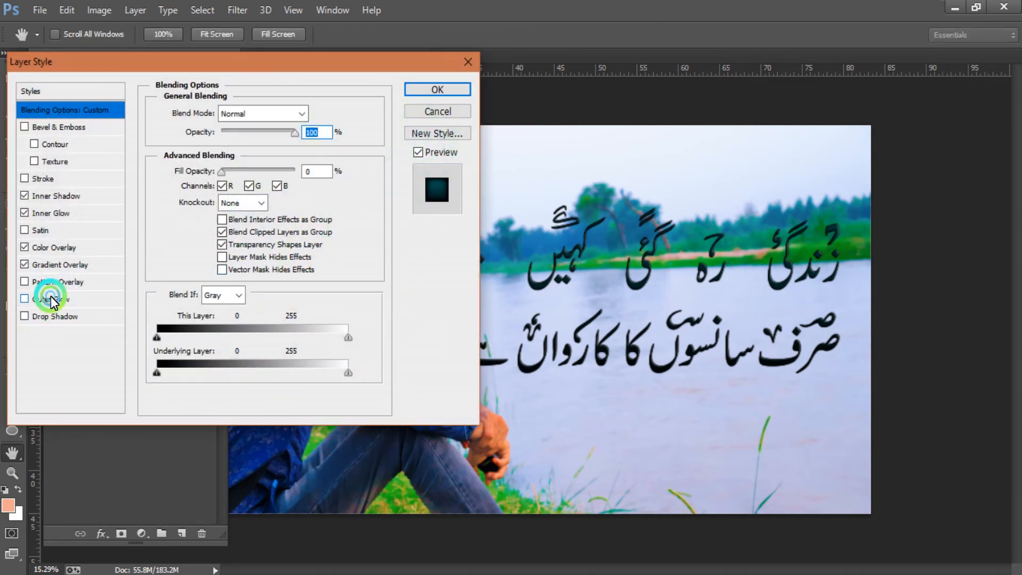
pyautogui.click(51, 299)
pyautogui.moveTo(192, 66); pyautogui.dragTo(114, 49)
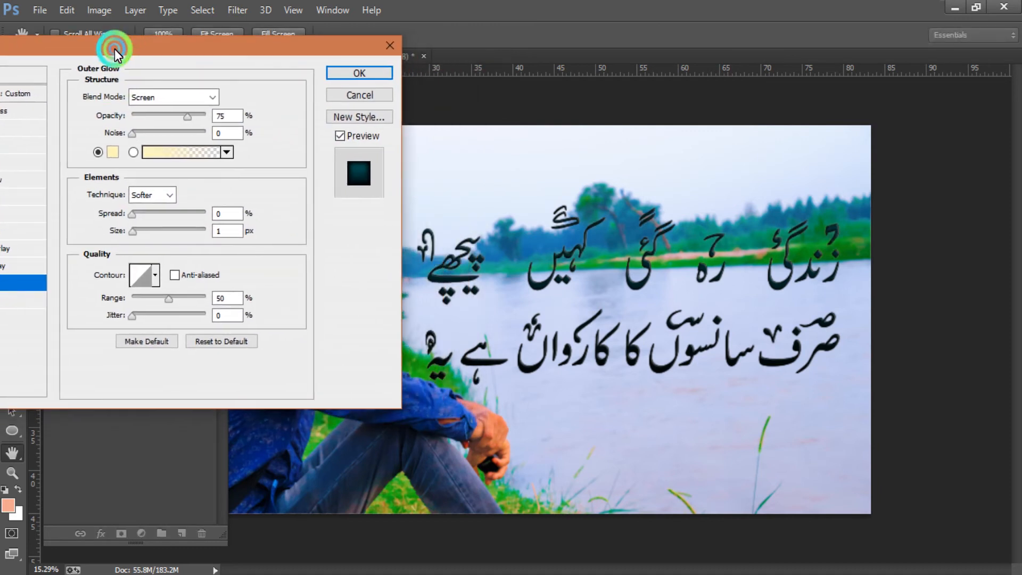
pyautogui.moveTo(133, 230)
pyautogui.mouseDown()
pyautogui.moveTo(158, 232)
pyautogui.moveTo(149, 232)
pyautogui.mouseUp()
pyautogui.moveTo(132, 214); pyautogui.dragTo(167, 213)
pyautogui.click(156, 276)
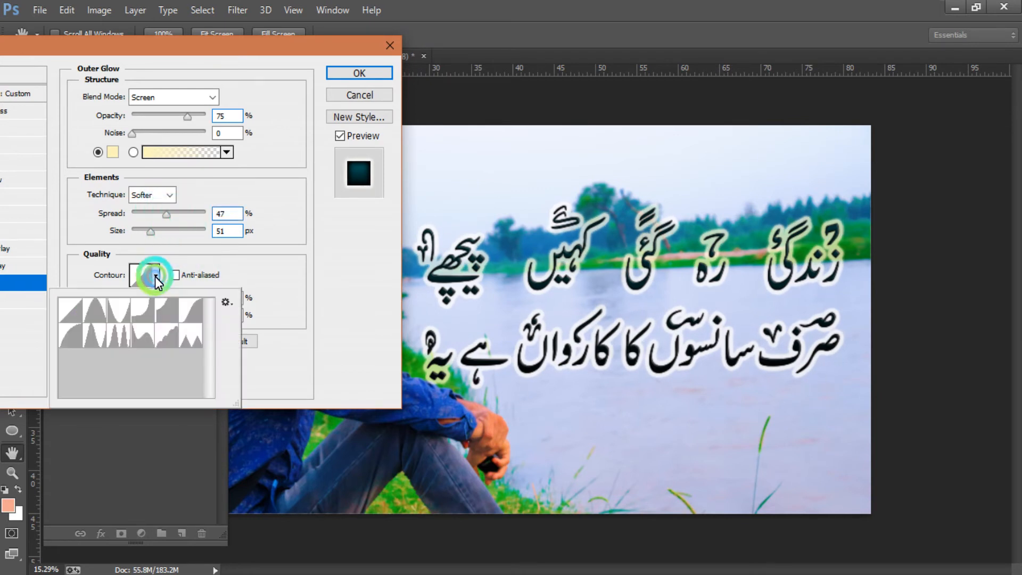
pyautogui.click(190, 308)
# Step: Set the outer glow color of Layer 13 copy to dark blue #383e65 and apply the style
pyautogui.click(112, 152)
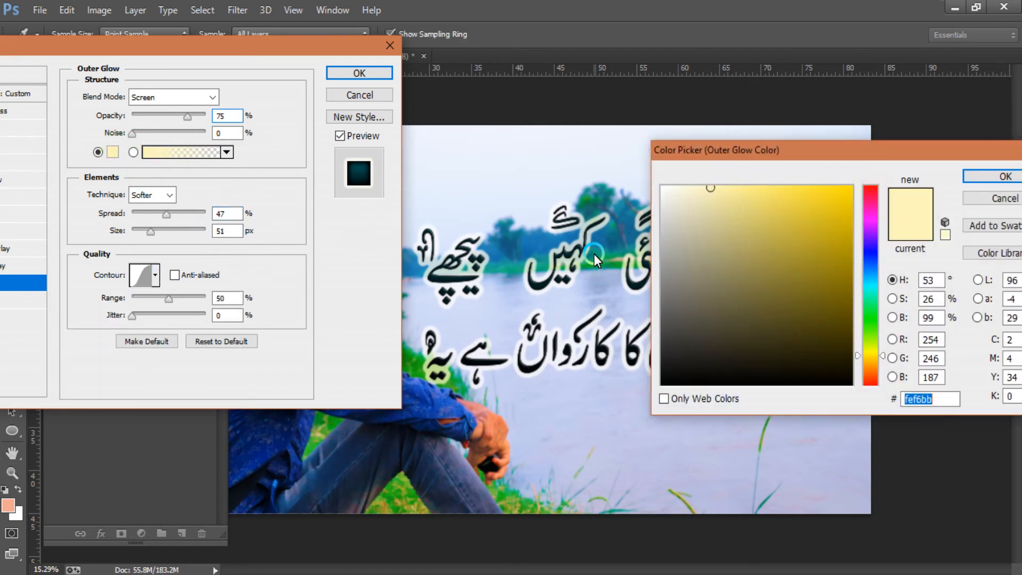
pyautogui.moveTo(605, 270)
pyautogui.mouseDown()
pyautogui.moveTo(601, 257)
pyautogui.moveTo(426, 419)
pyautogui.moveTo(429, 409)
pyautogui.moveTo(445, 481)
pyautogui.moveTo(444, 461)
pyautogui.moveTo(839, 283)
pyautogui.mouseUp()
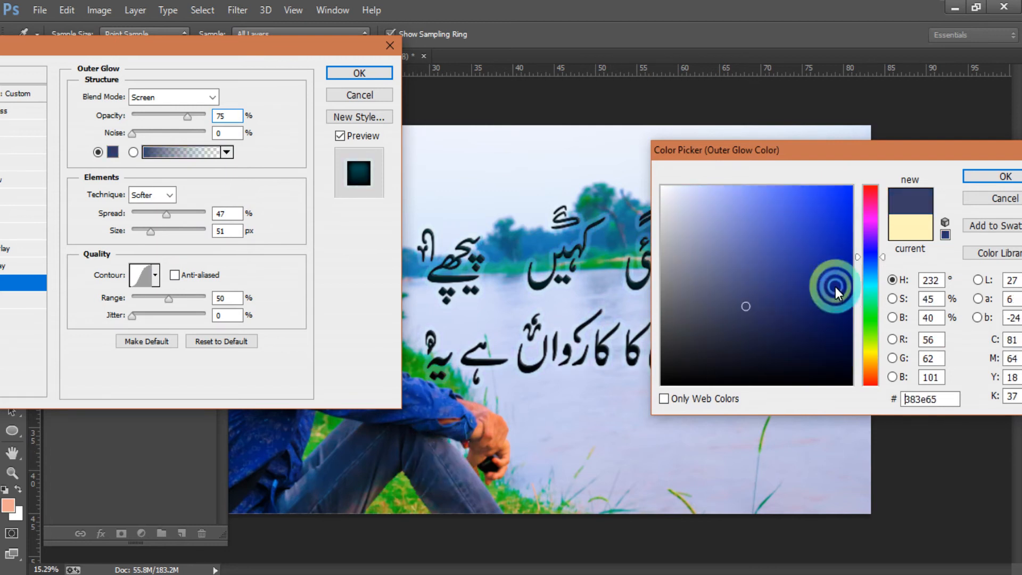
pyautogui.click(988, 177)
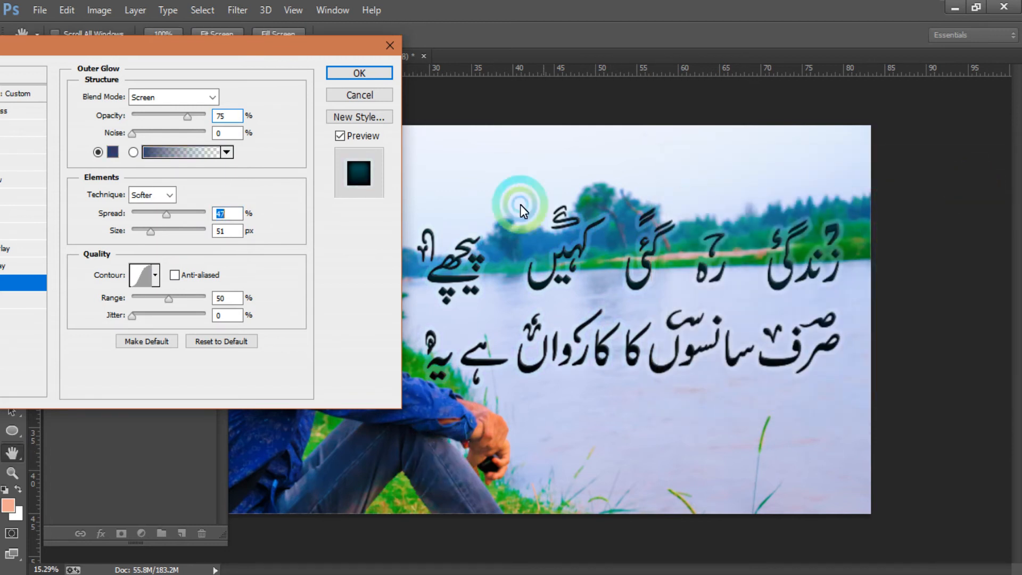
pyautogui.click(358, 73)
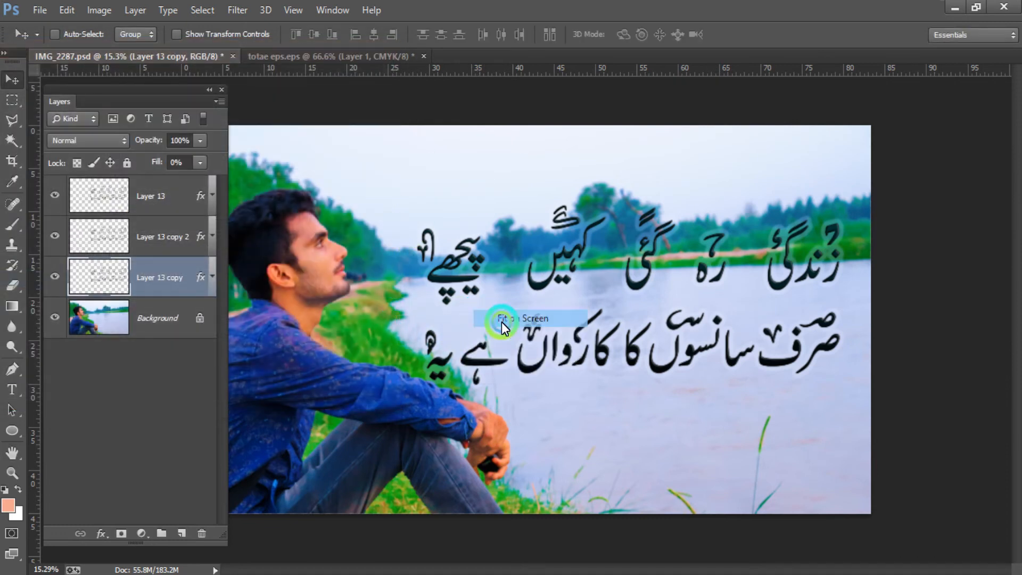
# Step: Duplicate the Background layer and start the Lighting Effects filter on the copy
pyautogui.scroll(1, 502, 321)
pyautogui.click(152, 309)
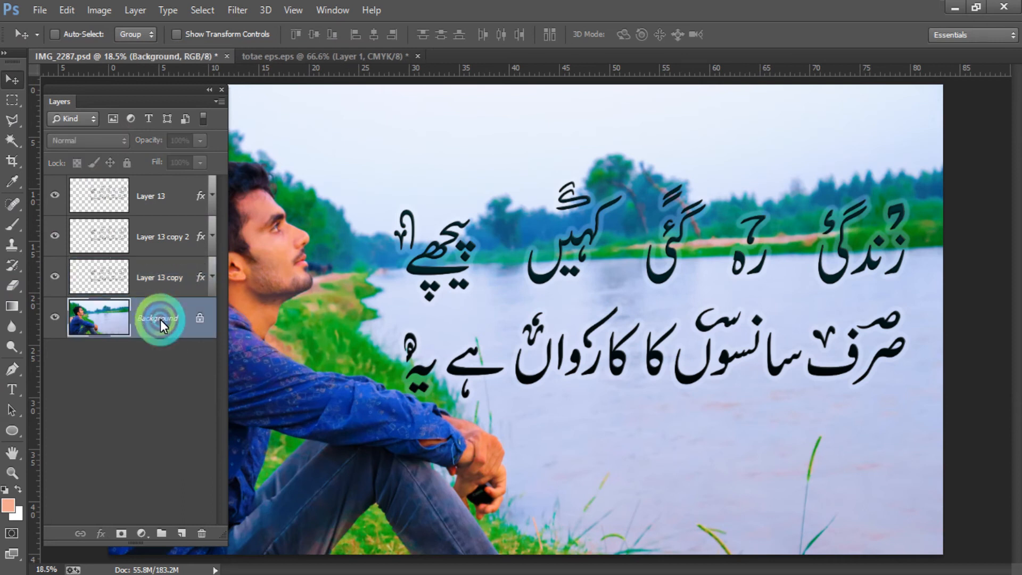
pyautogui.hotkey('ctrl', 'j')
pyautogui.click(226, 10)
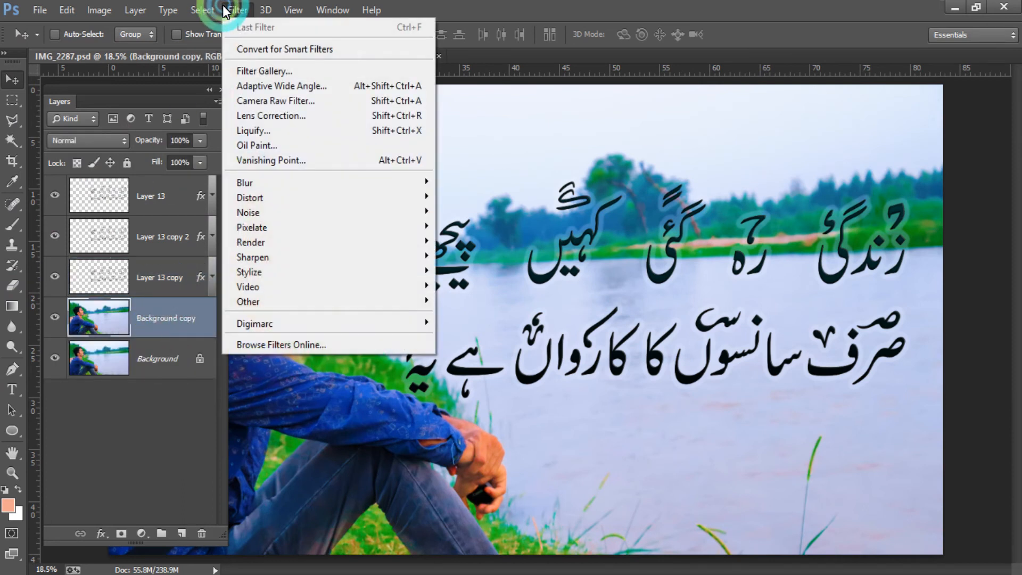
pyautogui.click(283, 233)
pyautogui.moveTo(285, 242)
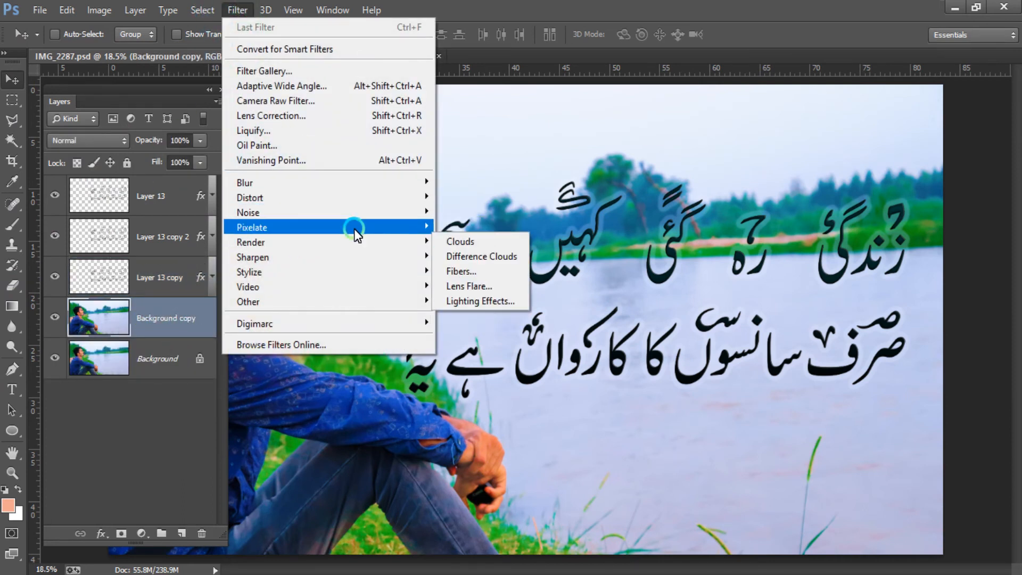
pyautogui.click(479, 301)
# Step: Move, rotate and widen the spot light so it falls on the seated man, and apply the lighting
pyautogui.click(561, 329)
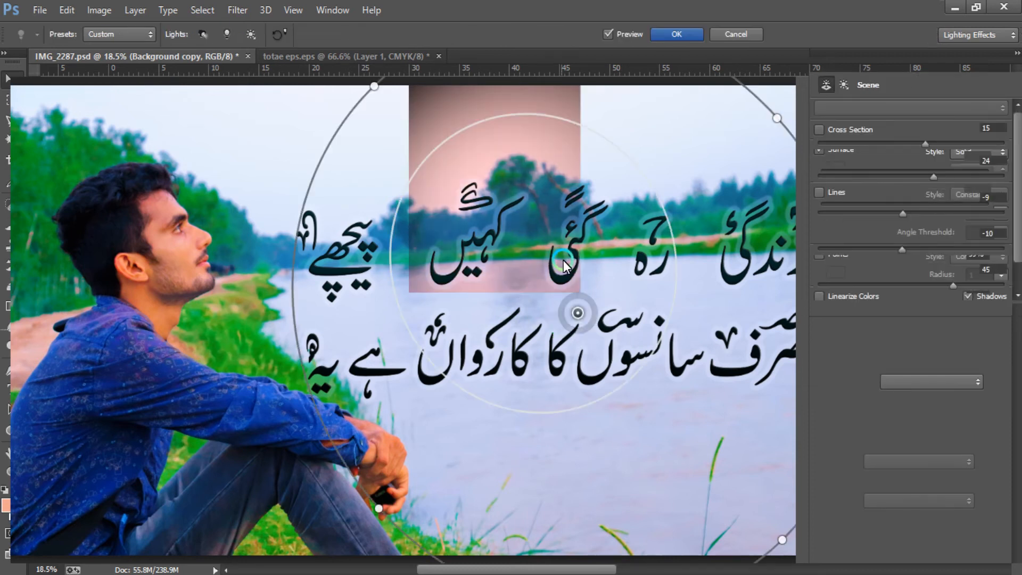
pyautogui.scroll(-4, 548, 267)
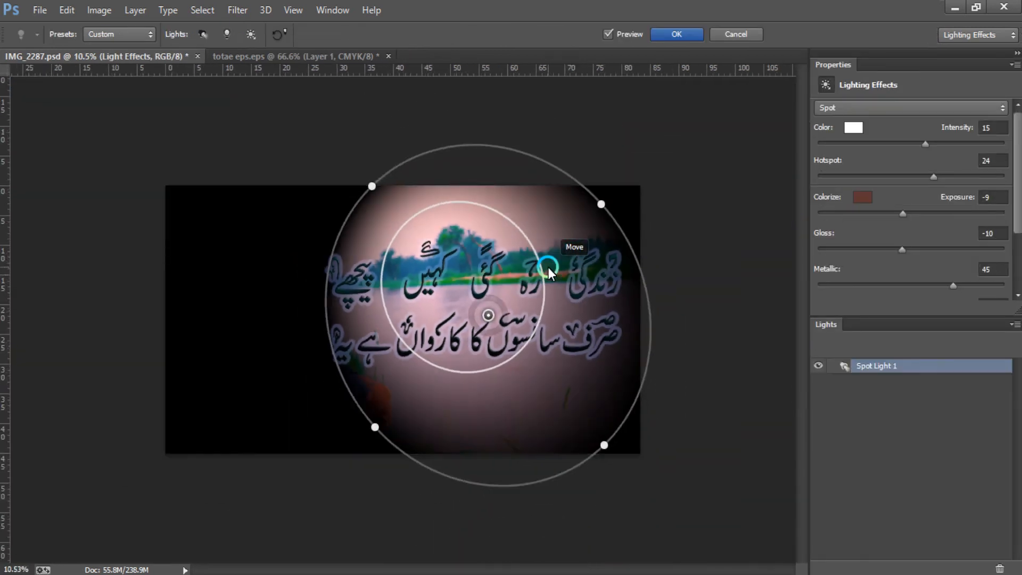
pyautogui.moveTo(368, 186); pyautogui.dragTo(639, 186)
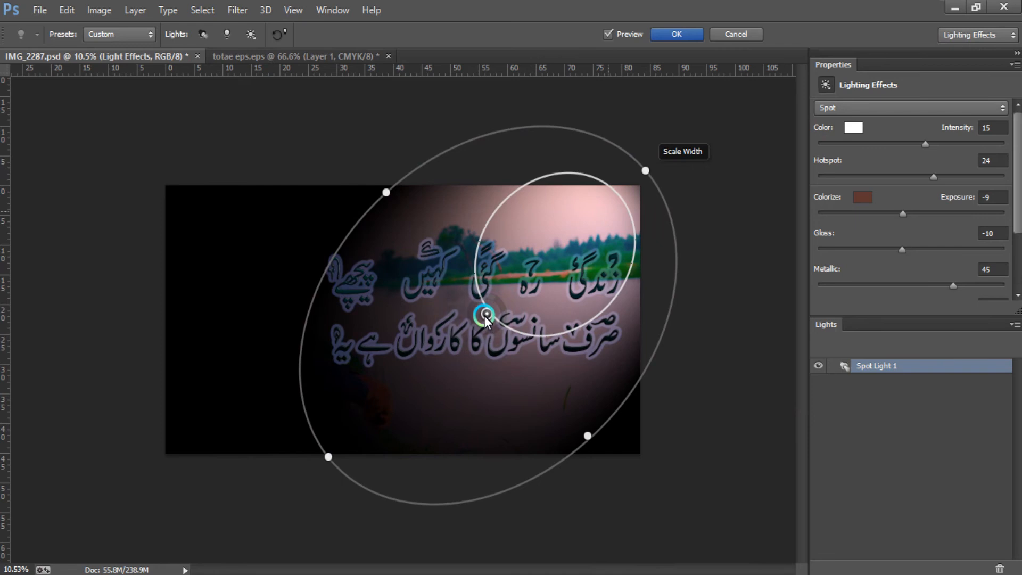
pyautogui.moveTo(485, 312); pyautogui.dragTo(278, 331)
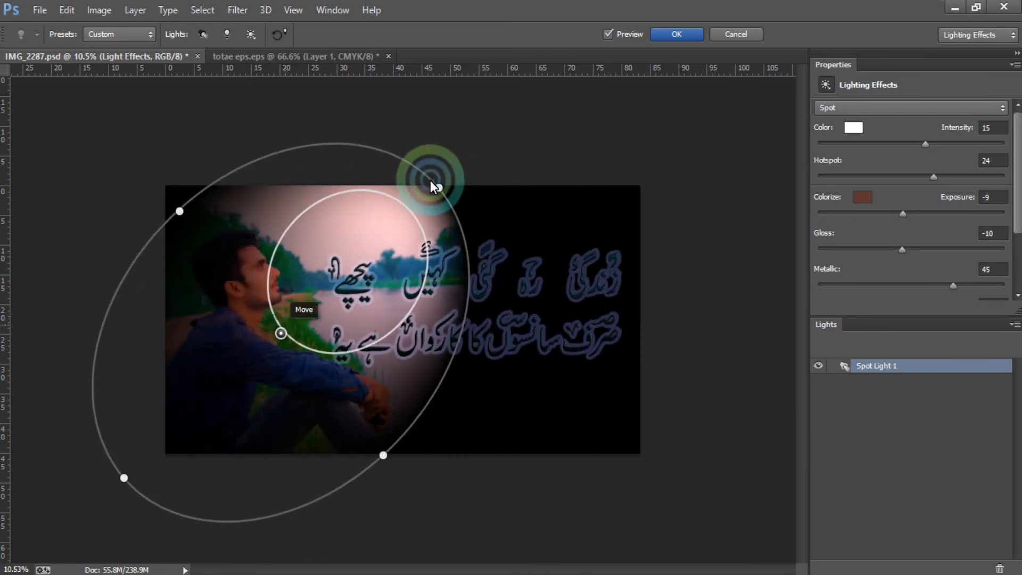
pyautogui.moveTo(442, 187); pyautogui.dragTo(136, 177)
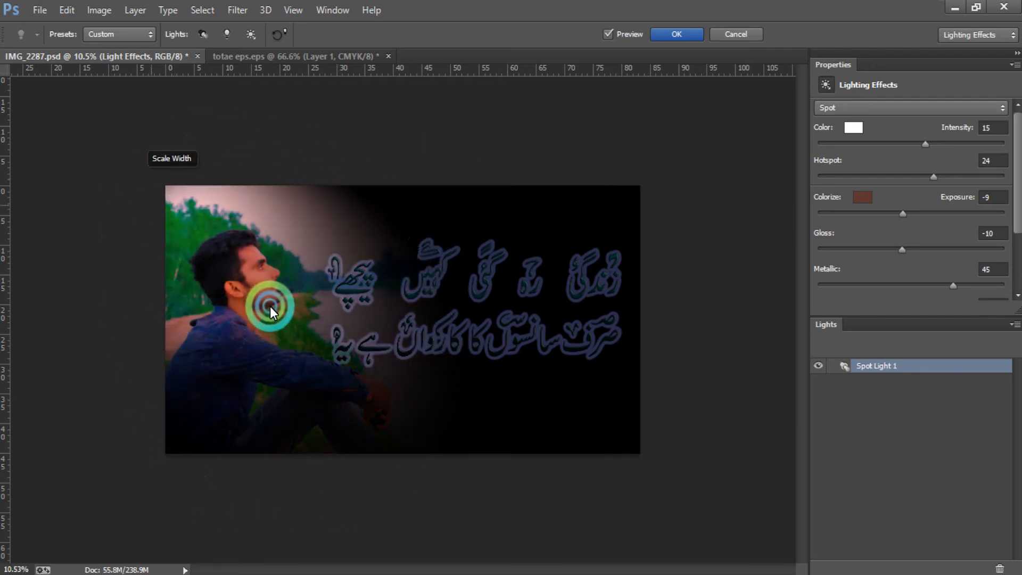
pyautogui.moveTo(296, 340); pyautogui.dragTo(326, 350)
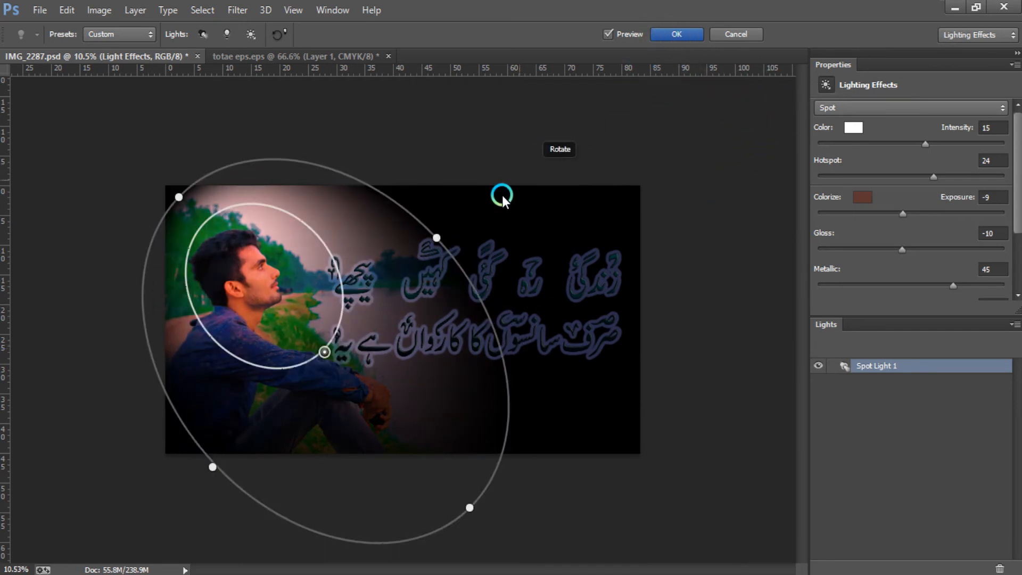
pyautogui.moveTo(437, 237); pyautogui.dragTo(446, 216)
pyautogui.click(663, 34)
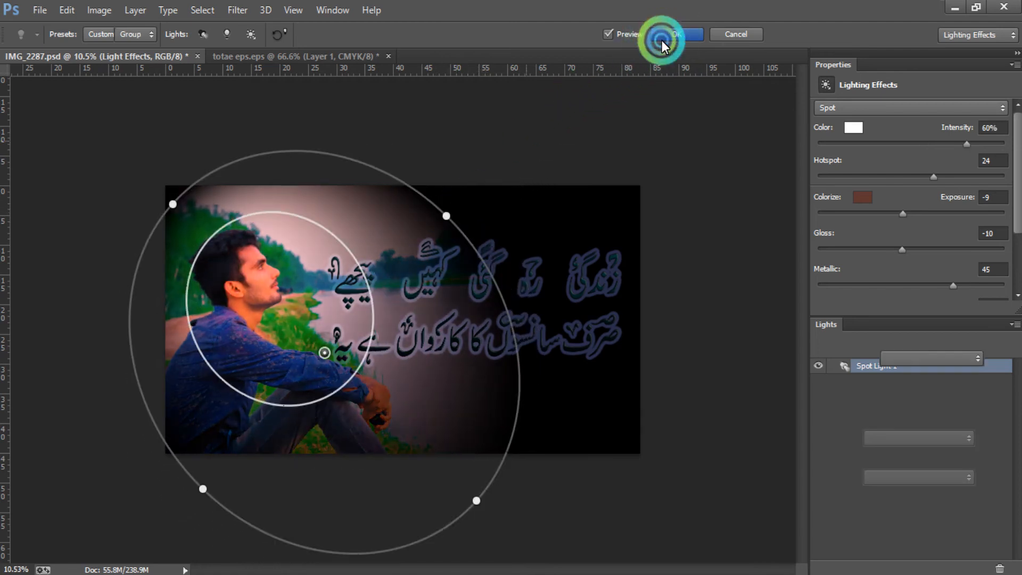
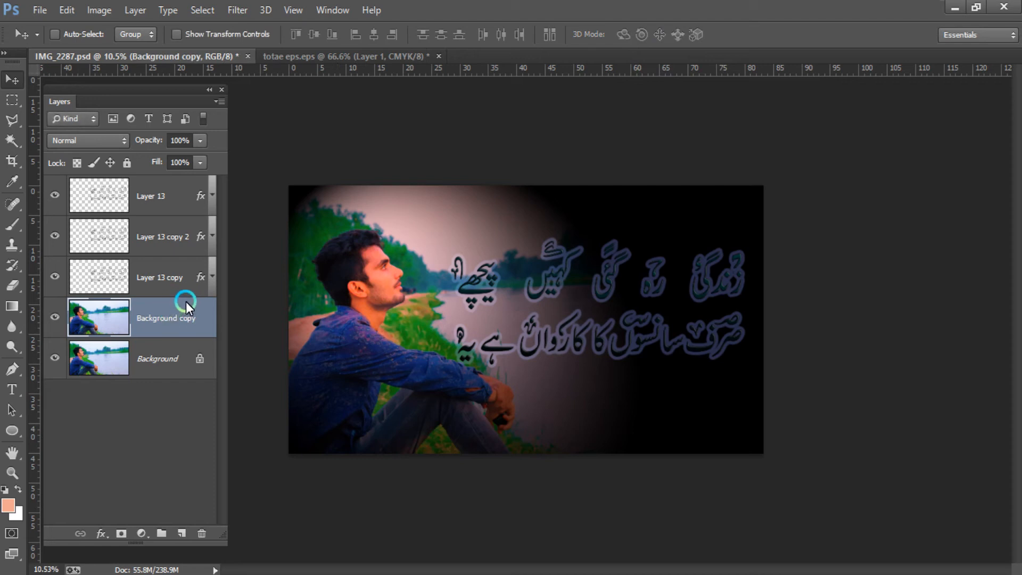
# Step: Set the opacity of the Background copy layer to 30%
pyautogui.click(200, 140)
pyautogui.moveTo(202, 156); pyautogui.dragTo(145, 163)
pyautogui.click(183, 137)
pyautogui.click(137, 134)
pyautogui.write('30')
pyautogui.click(139, 133)
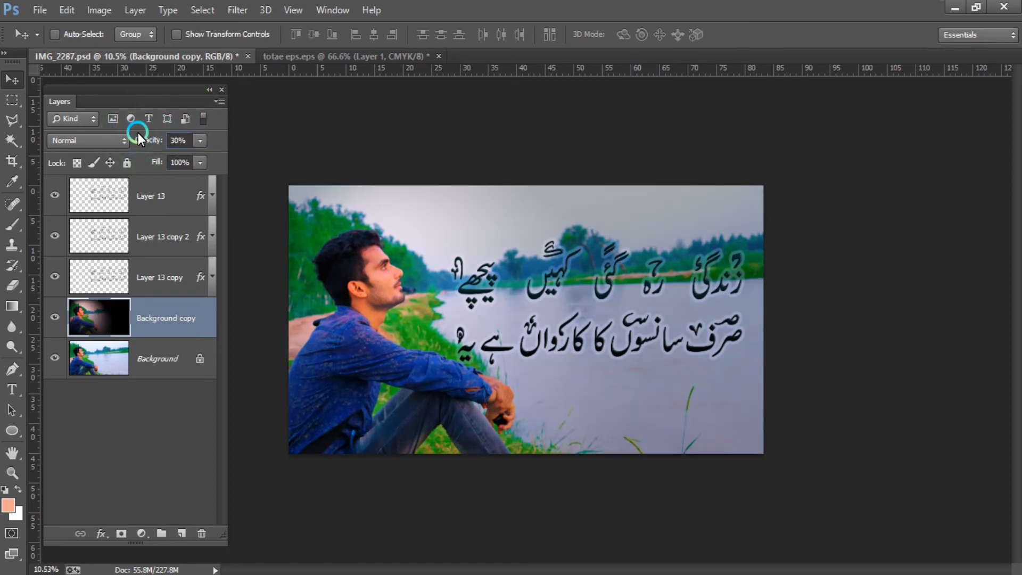
# Step: Delete the Layer 13 copy 2 text layer
pyautogui.click(241, 184)
pyautogui.click(198, 285)
pyautogui.click(108, 252)
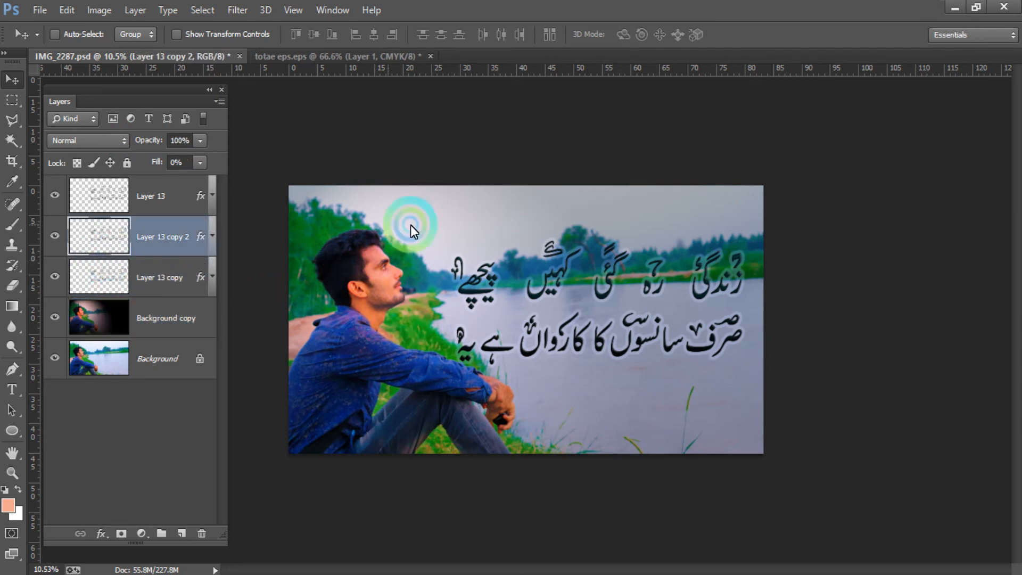
pyautogui.rightClick(451, 254)
pyautogui.click(471, 263)
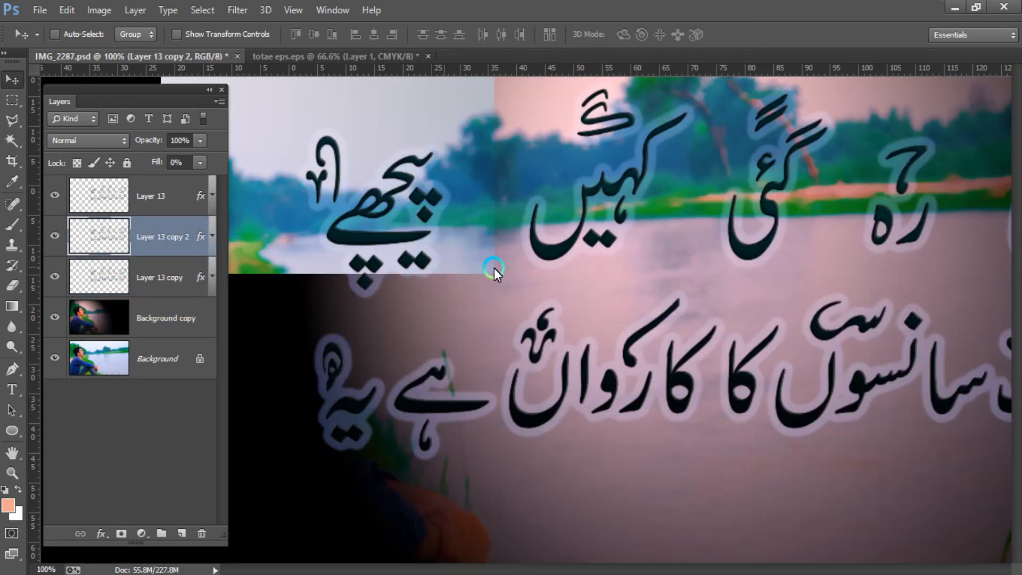
pyautogui.rightClick(490, 261)
pyautogui.click(495, 274)
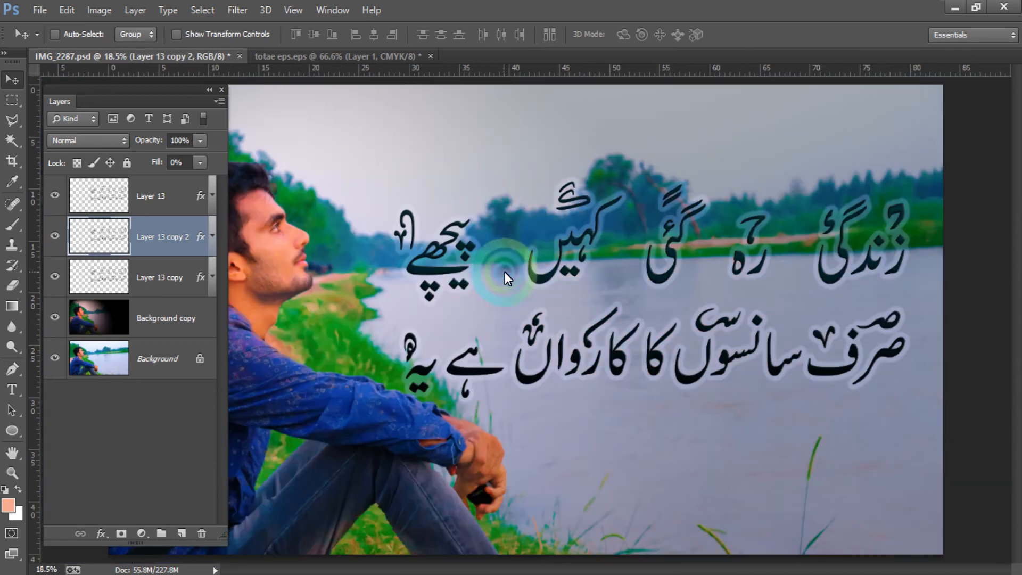
pyautogui.click(137, 225)
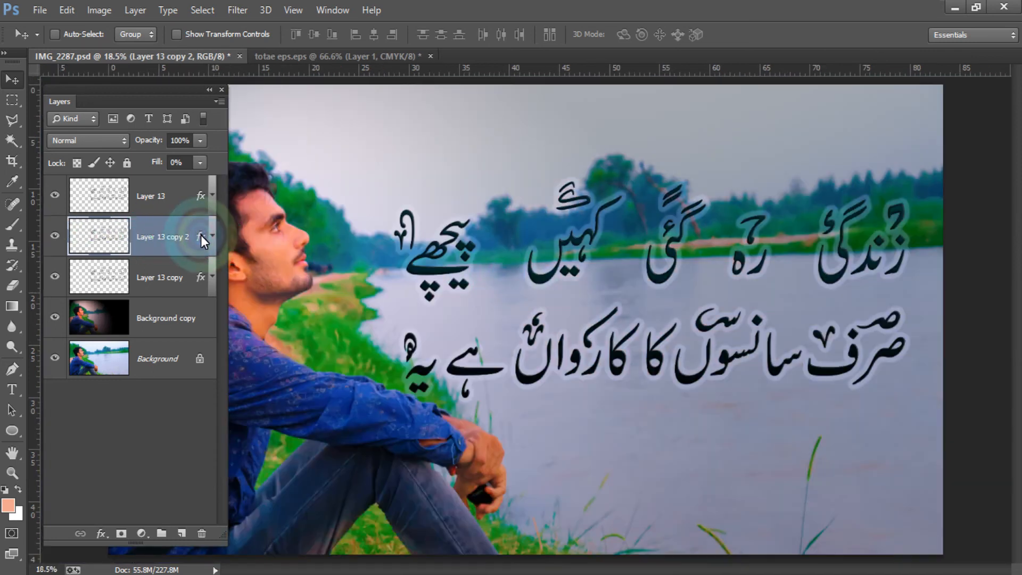
pyautogui.click(187, 259)
pyautogui.click(179, 246)
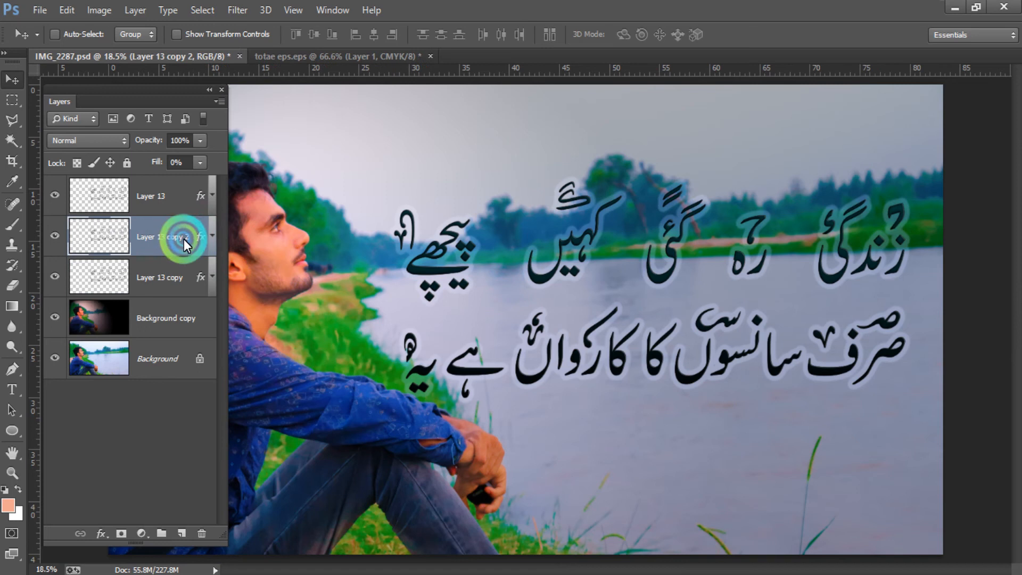
pyautogui.press('Delete')
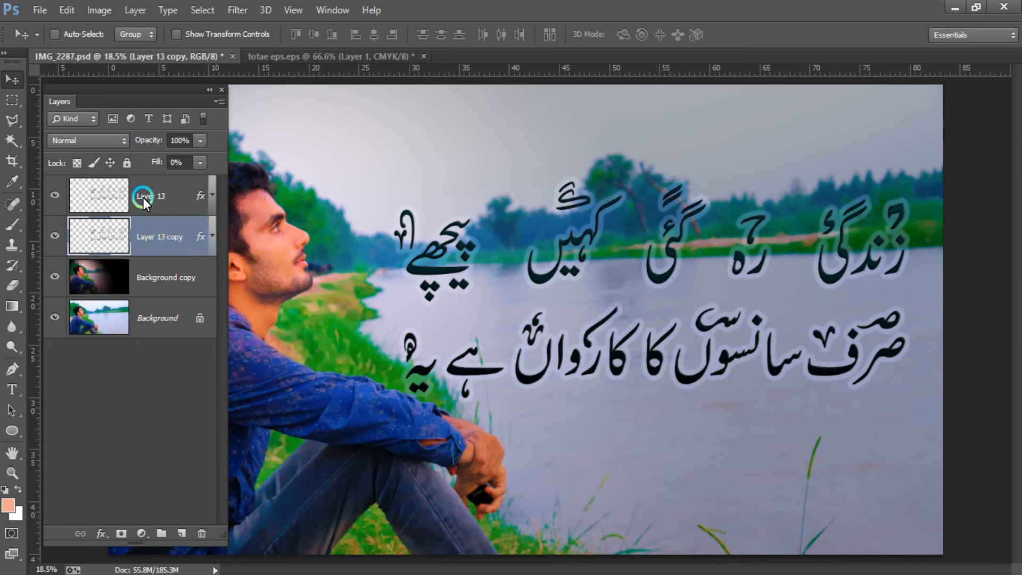
# Step: Try two other presets on Layer 13 and apply the white preset with bevel, thin black stroke, gradient overlay and drop shadow
pyautogui.click(142, 197)
pyautogui.doubleClick(192, 199)
pyautogui.click(320, 105)
pyautogui.moveTo(378, 71); pyautogui.dragTo(75, 42)
pyautogui.click(326, 166)
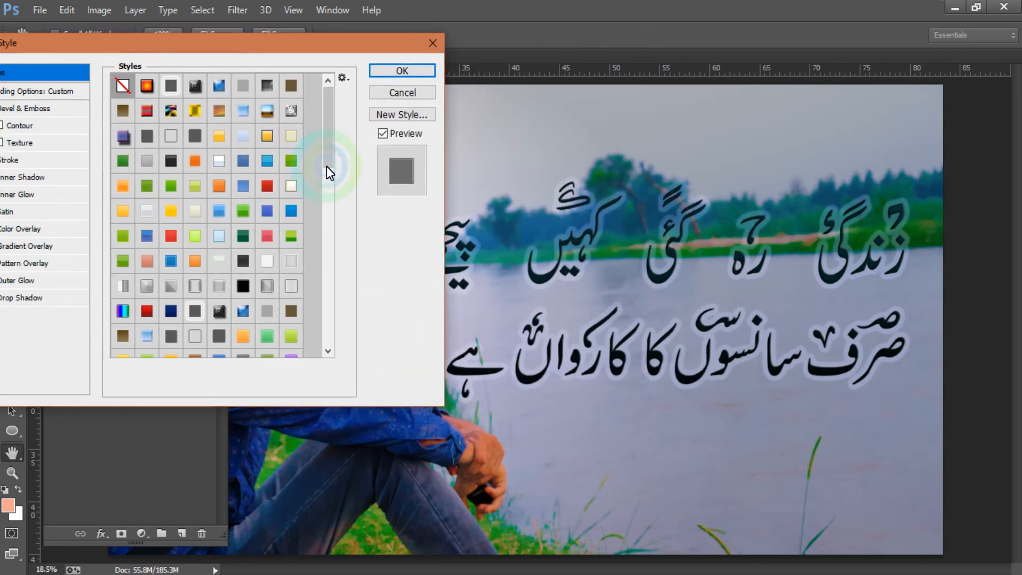
pyautogui.click(290, 189)
pyautogui.moveTo(325, 142); pyautogui.dragTo(315, 213)
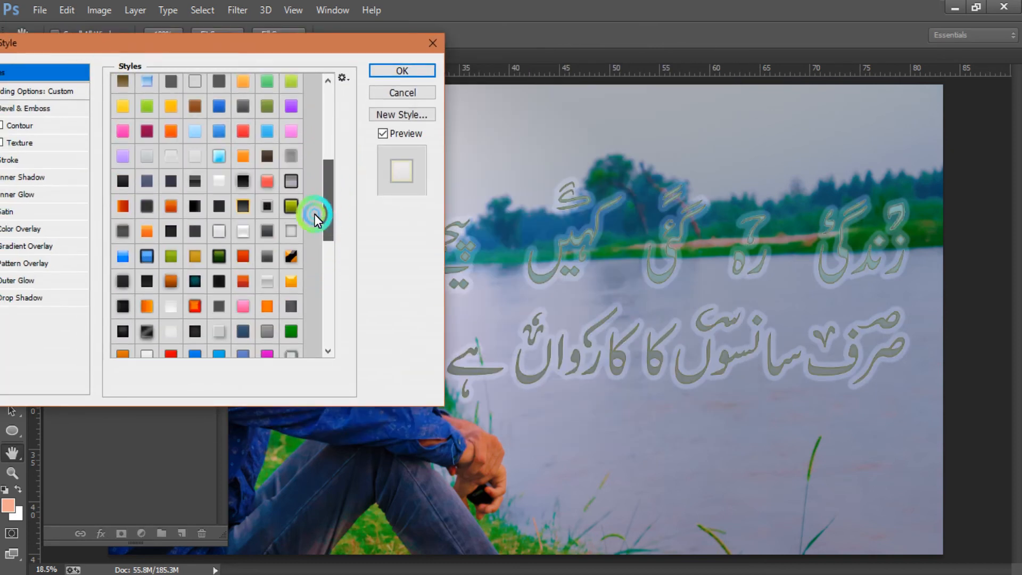
pyautogui.click(234, 231)
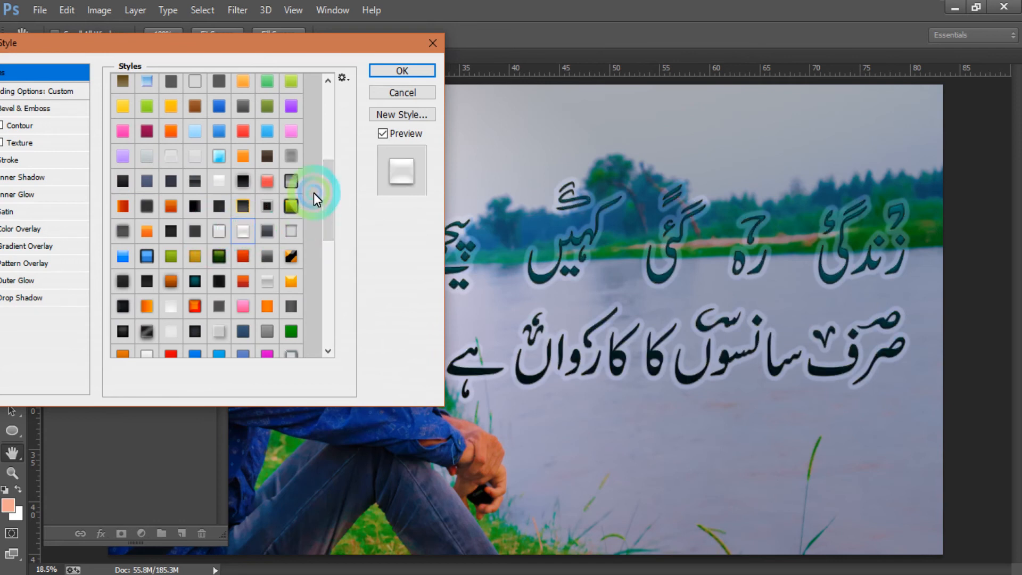
pyautogui.click(147, 354)
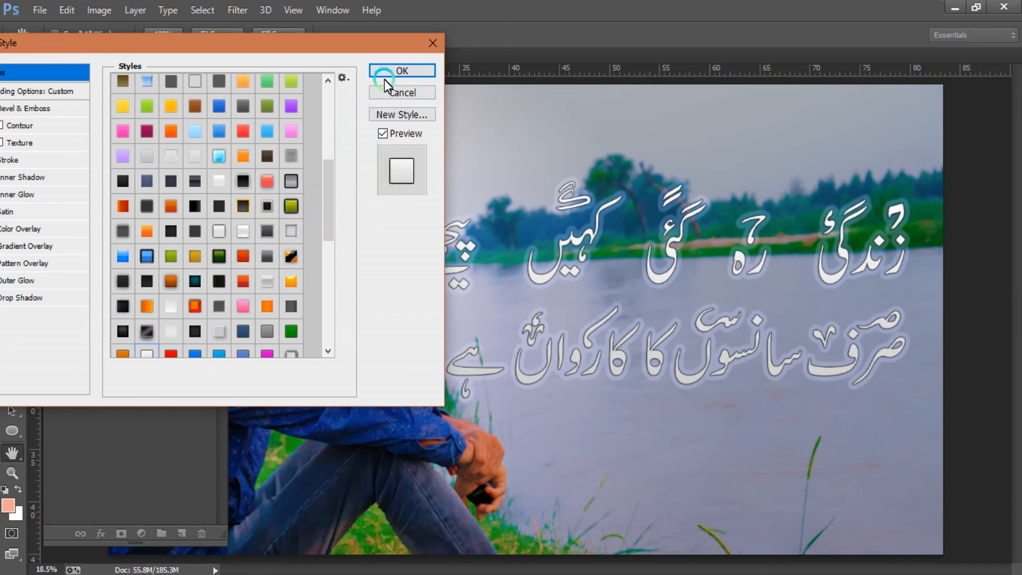
pyautogui.click(403, 71)
# Step: Set the black outside stroke of Layer 13 to 17 px and apply the style
pyautogui.scroll(-2, 411, 276)
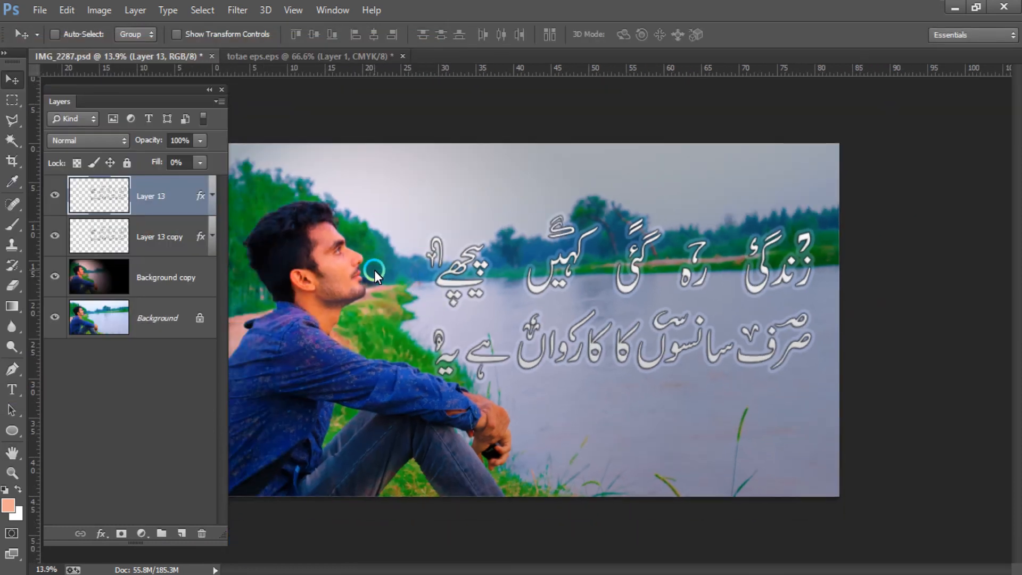
pyautogui.click(206, 230)
pyautogui.doubleClick(201, 197)
pyautogui.click(312, 194)
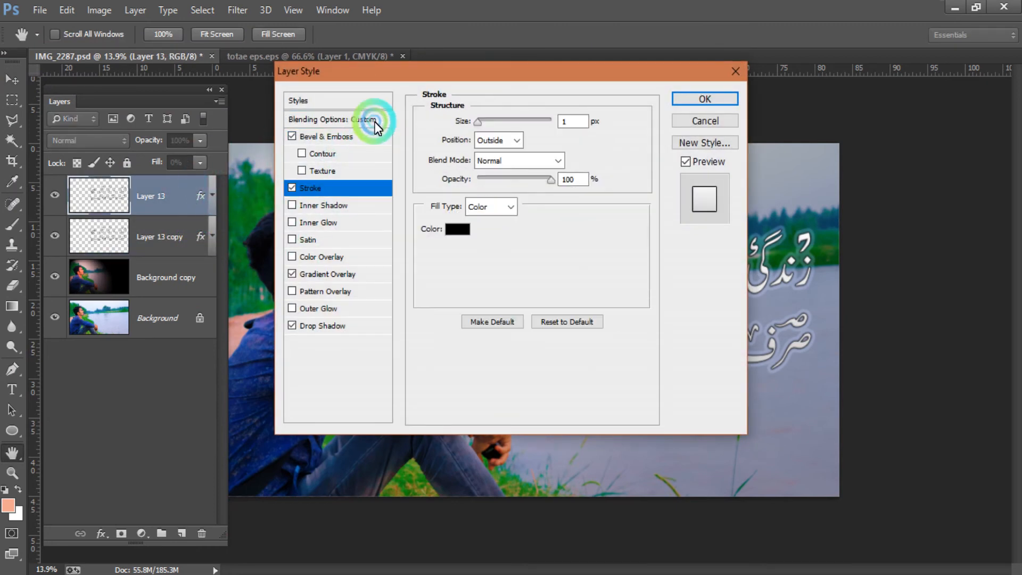
pyautogui.moveTo(408, 68)
pyautogui.mouseDown()
pyautogui.moveTo(319, 66)
pyautogui.moveTo(135, 99)
pyautogui.mouseUp()
pyautogui.click(302, 150)
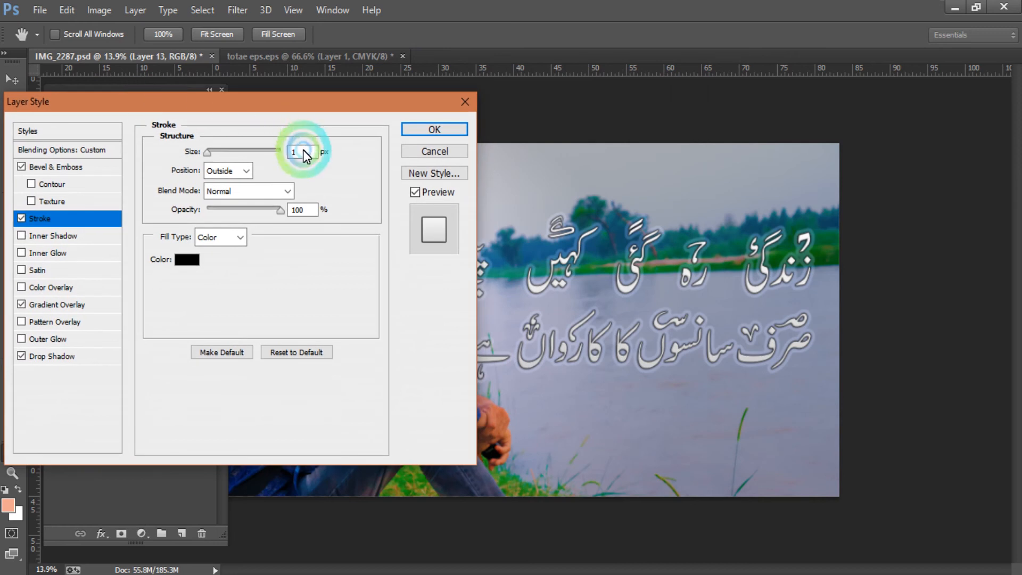
pyautogui.write('10')
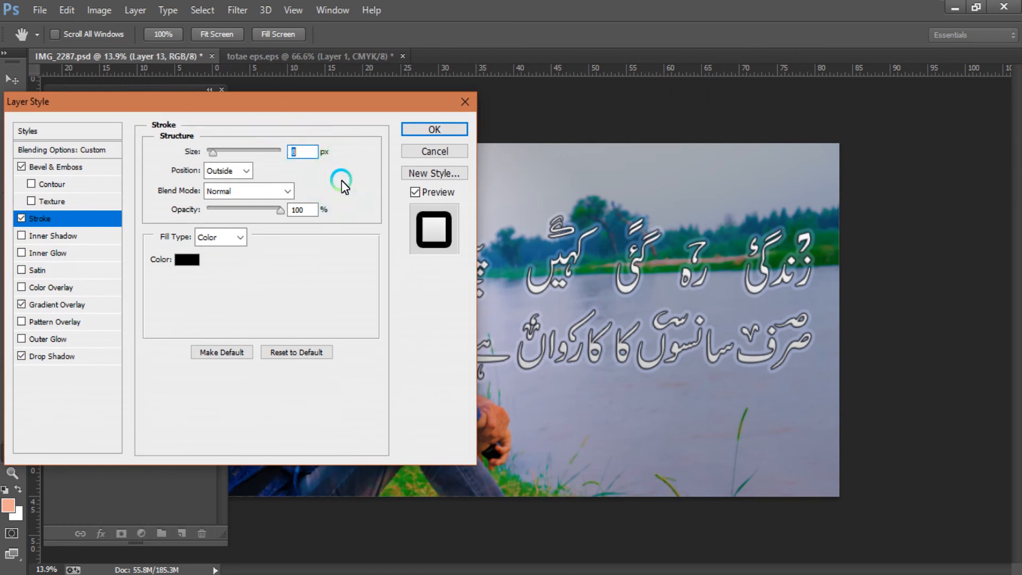
pyautogui.press('Up')
pyautogui.press('Up')
pyautogui.press('Up')
pyautogui.press('Up')
pyautogui.press('Up')
pyautogui.press('Up')
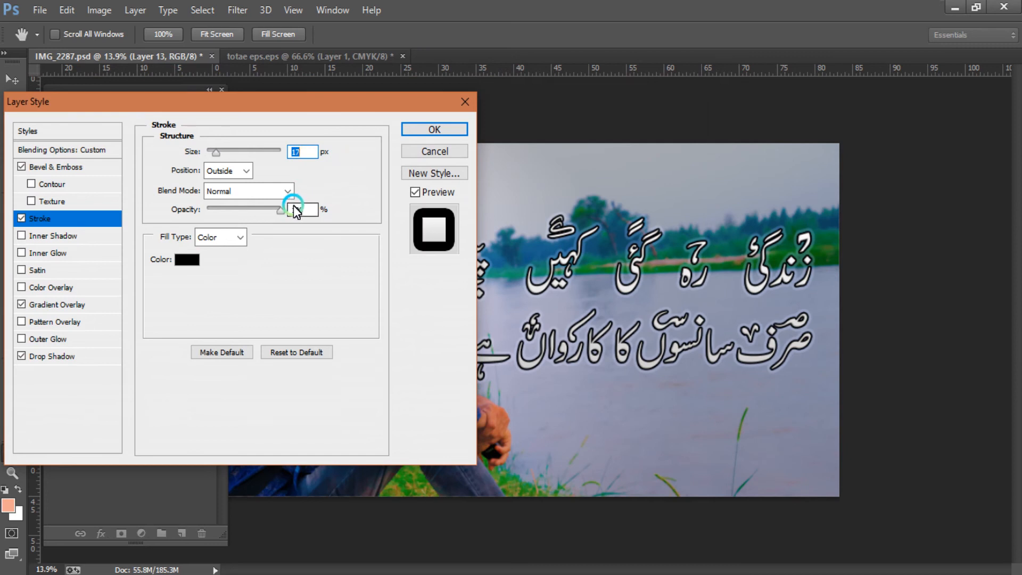
pyautogui.click(434, 129)
pyautogui.click(455, 317)
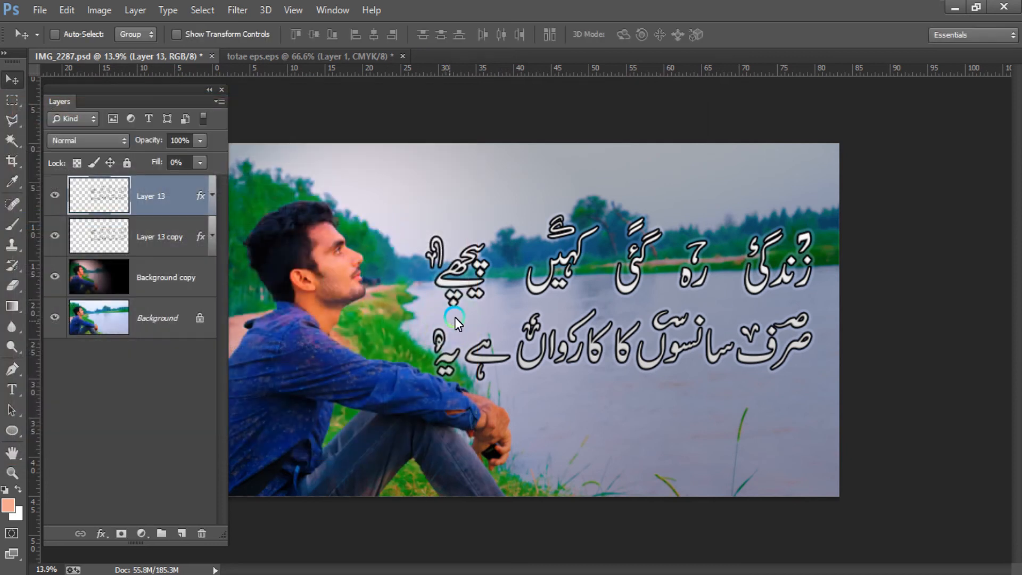
# Step: Compare the photo with the Background copy layer hidden and shown, and set that layer's opacity to 20%
pyautogui.rightClick(449, 286)
pyautogui.click(489, 298)
pyautogui.click(57, 275)
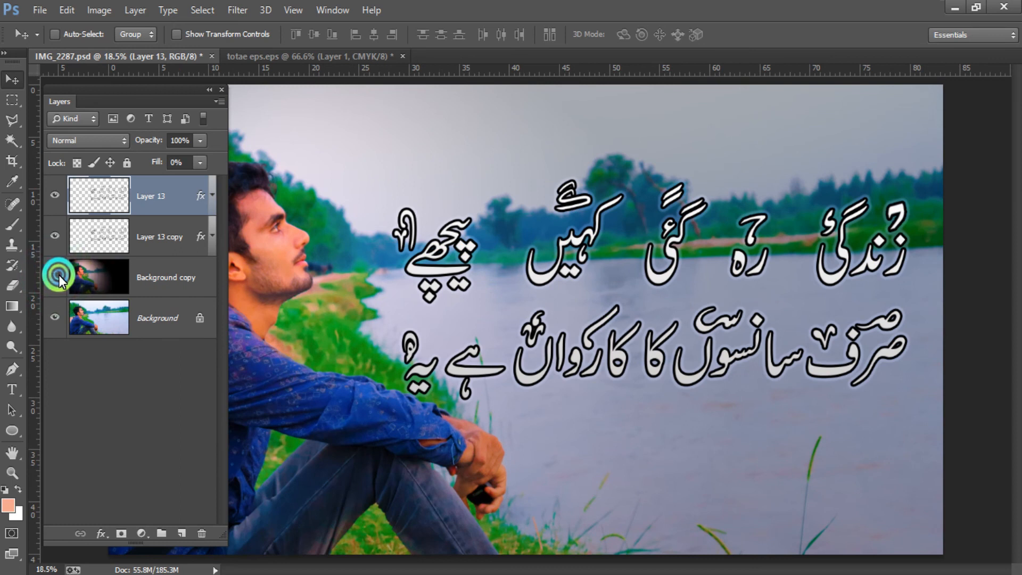
pyautogui.click(59, 274)
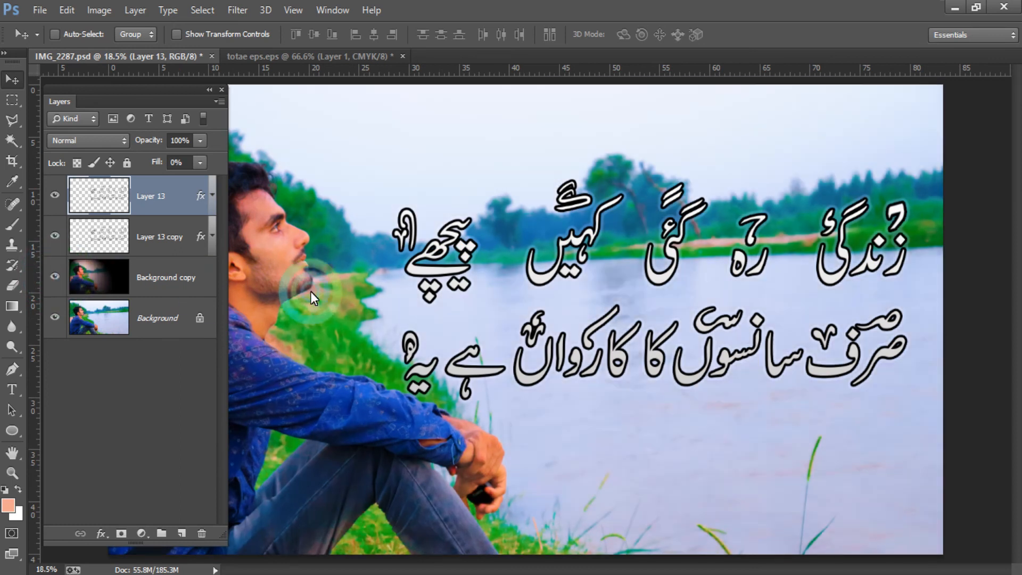
pyautogui.scroll(-2, 398, 288)
pyautogui.scroll(-2, 398, 288)
pyautogui.click(133, 273)
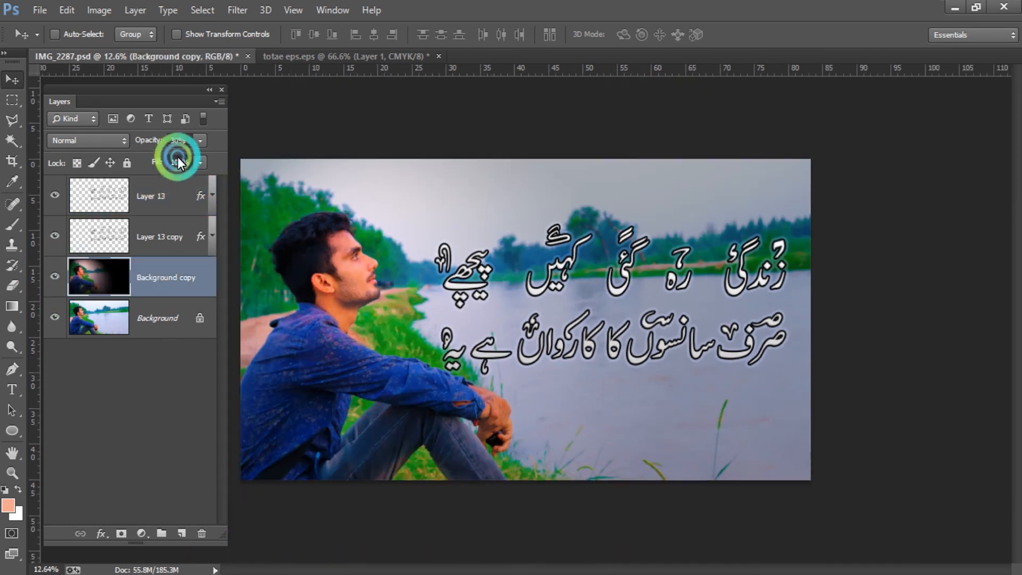
pyautogui.moveTo(190, 140); pyautogui.dragTo(166, 139)
pyautogui.write('20')
pyautogui.click(166, 139)
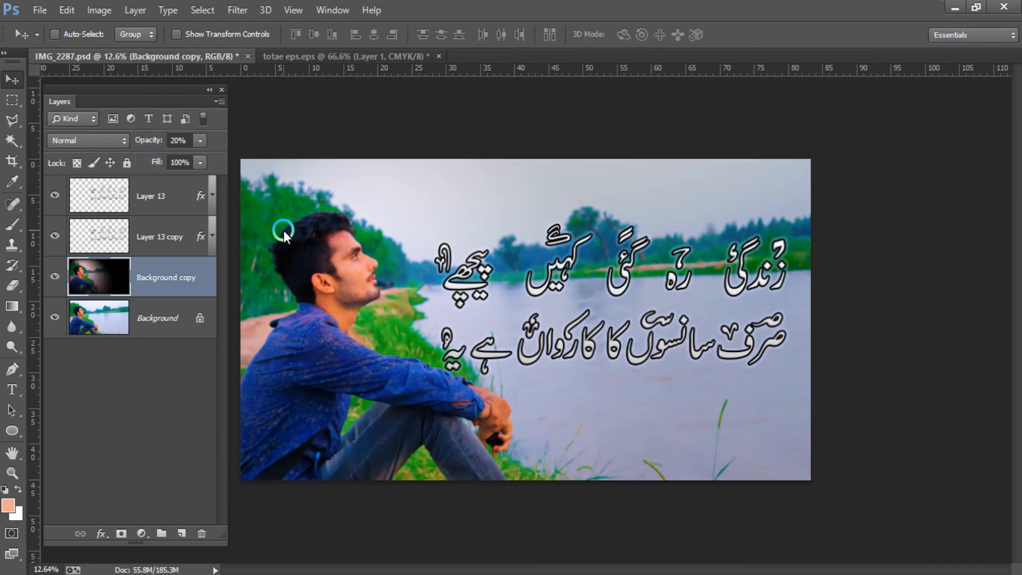
# Step: Check the outer glow in the layer style of Layer 13 copy and enable an outside stroke with a gradient fill
pyautogui.click(170, 218)
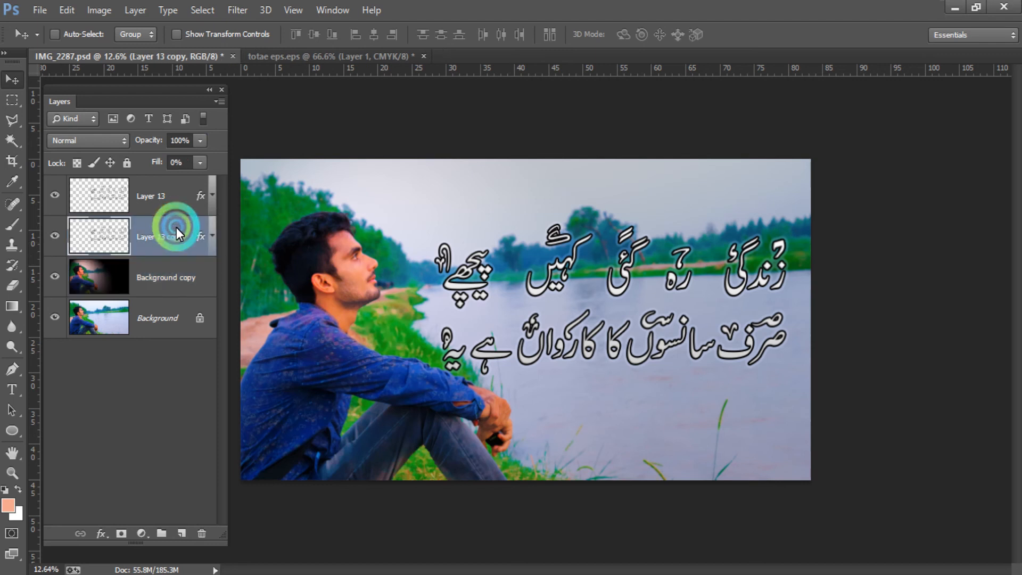
pyautogui.click(49, 235)
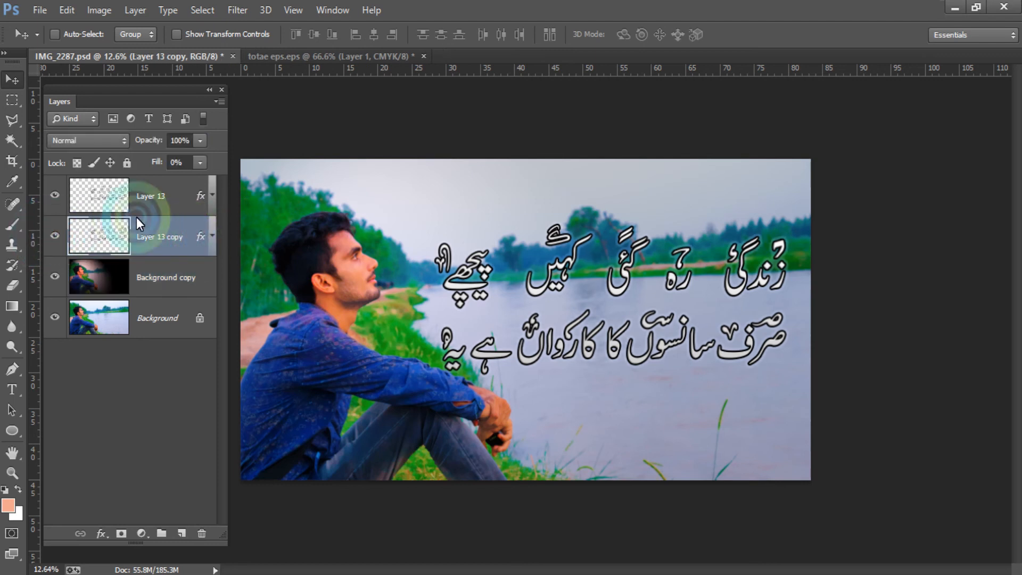
pyautogui.doubleClick(202, 235)
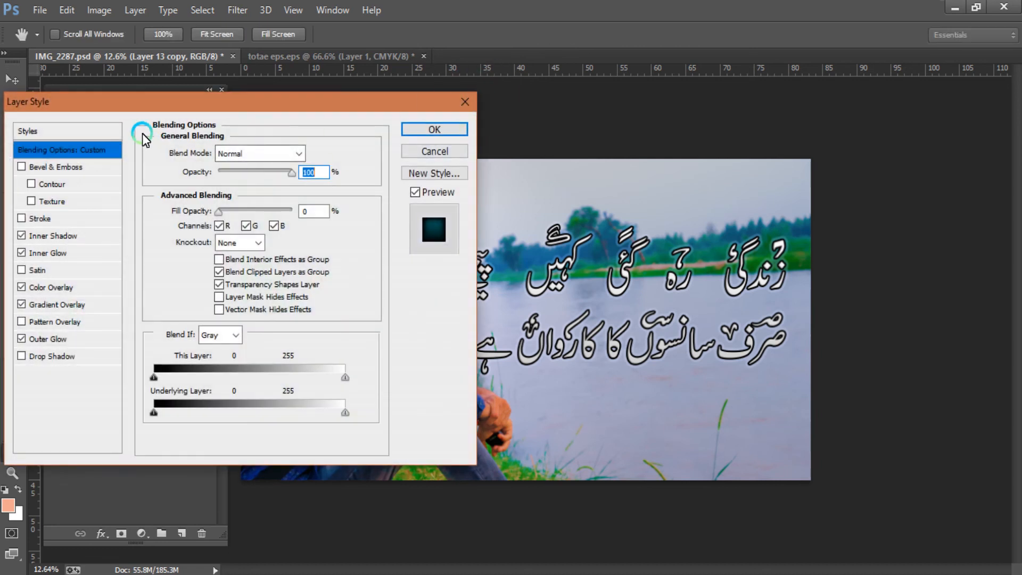
pyautogui.click(59, 131)
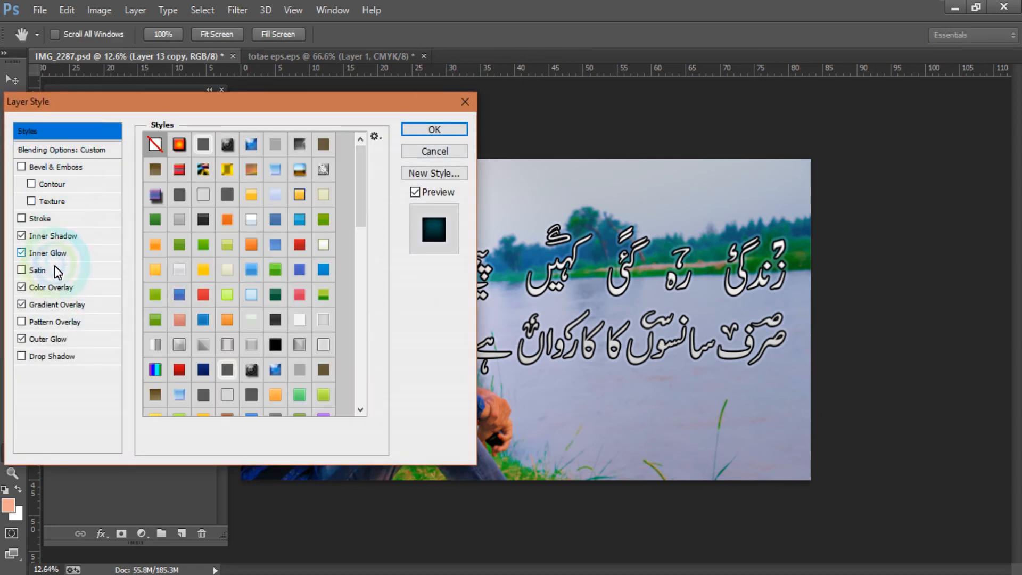
pyautogui.click(22, 339)
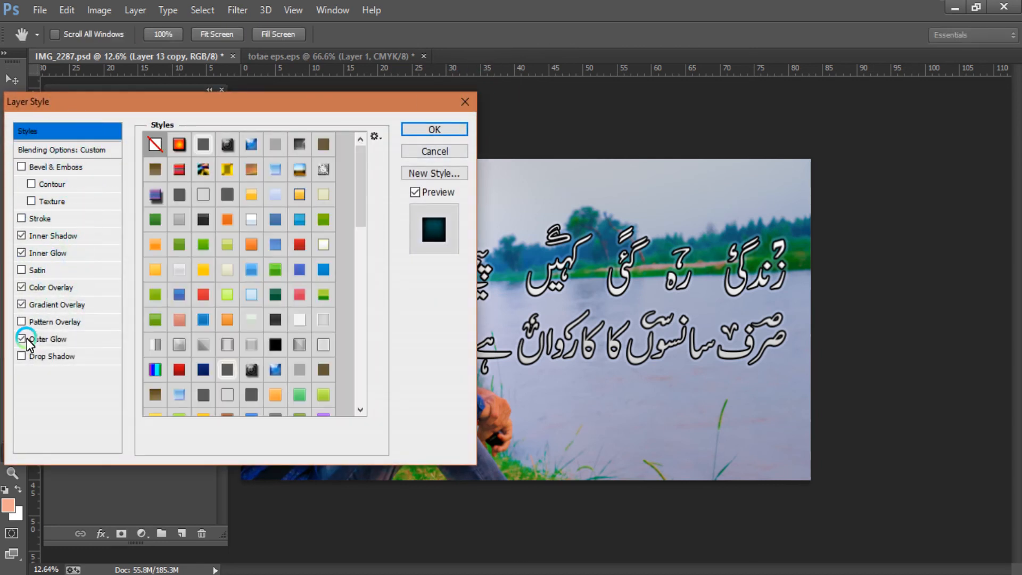
pyautogui.click(22, 338)
pyautogui.click(22, 338)
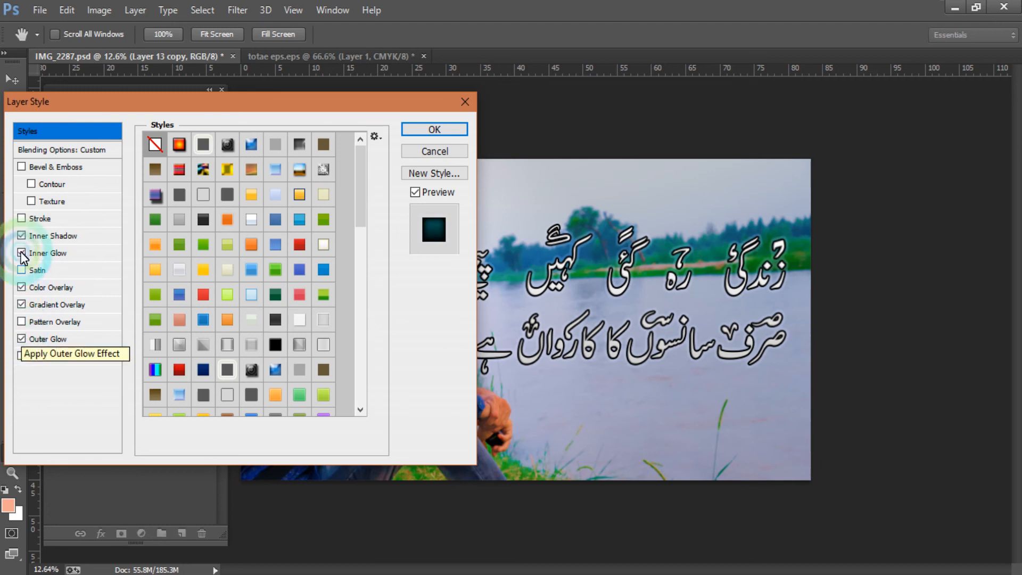
pyautogui.click(21, 218)
pyautogui.click(47, 220)
pyautogui.click(241, 239)
pyautogui.click(241, 240)
pyautogui.click(232, 267)
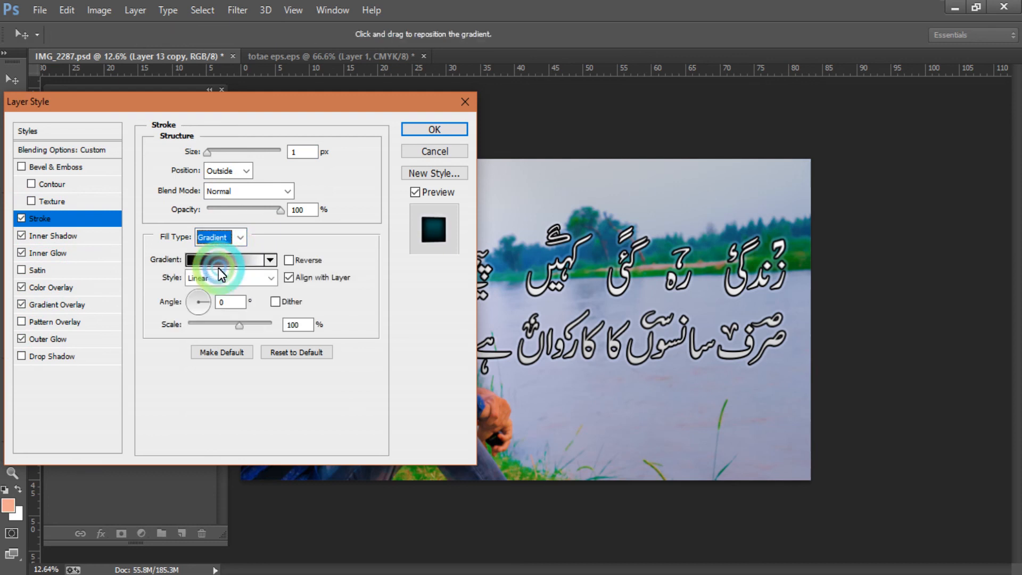
# Step: Set the size of the gradient stroke to 41 px
pyautogui.click(313, 153)
pyautogui.press('Up')
pyautogui.press('Up')
pyautogui.press('Up')
pyautogui.press('Up')
pyautogui.press('Up')
pyautogui.press('Up')
pyautogui.press('Up')
pyautogui.press('Up')
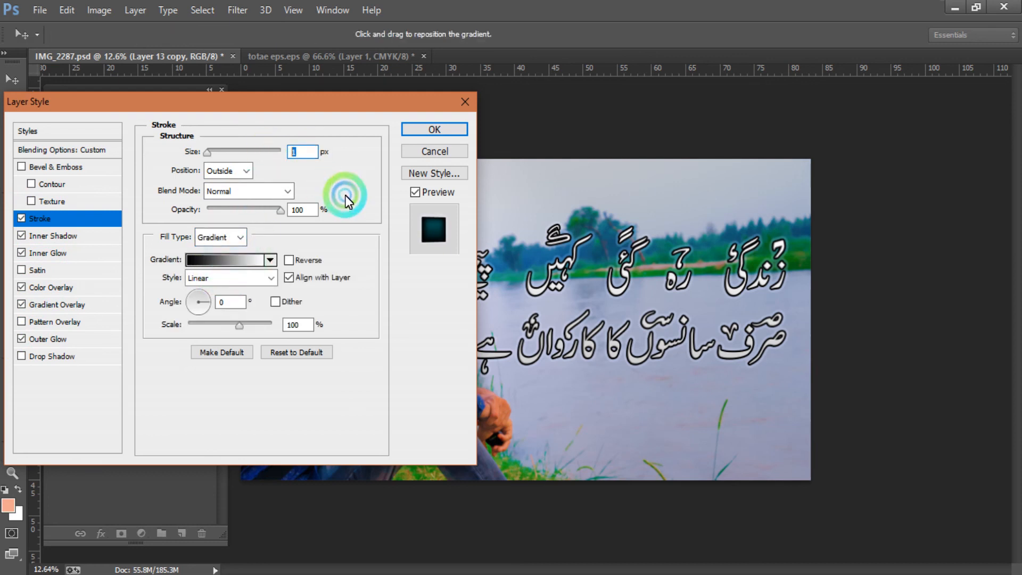
pyautogui.press('Up')
pyautogui.press('Up')
pyautogui.press('Up')
pyautogui.press('Up')
pyautogui.press('Up')
pyautogui.press('Up')
pyautogui.press('Up')
pyautogui.press('Up')
pyautogui.press('Up')
pyautogui.press('Up')
pyautogui.press('Up')
pyautogui.press('Up')
pyautogui.press('Up')
pyautogui.press('Up')
pyautogui.press('Up')
pyautogui.press('Up')
pyautogui.press('Up')
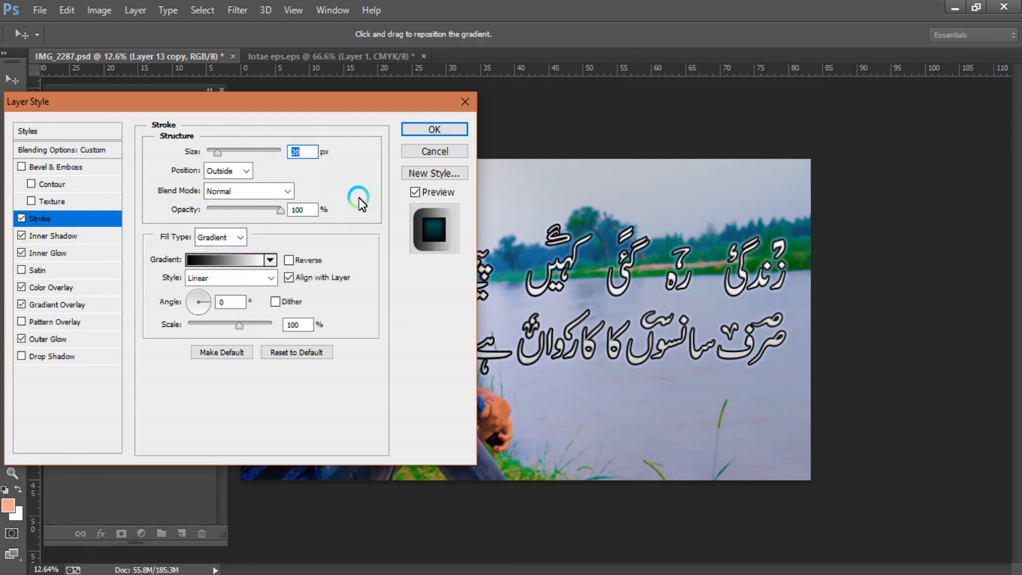
pyautogui.press('Up')
pyautogui.press('Up')
pyautogui.press('Up')
pyautogui.press('Up')
pyautogui.press('Up')
pyautogui.press('Up')
pyautogui.press('Up')
pyautogui.press('Up')
pyautogui.press('Up')
pyautogui.press('Up')
pyautogui.press('Up')
pyautogui.press('Up')
pyautogui.press('Up')
pyautogui.press('Up')
pyautogui.press('Up')
pyautogui.press('Up')
pyautogui.press('Up')
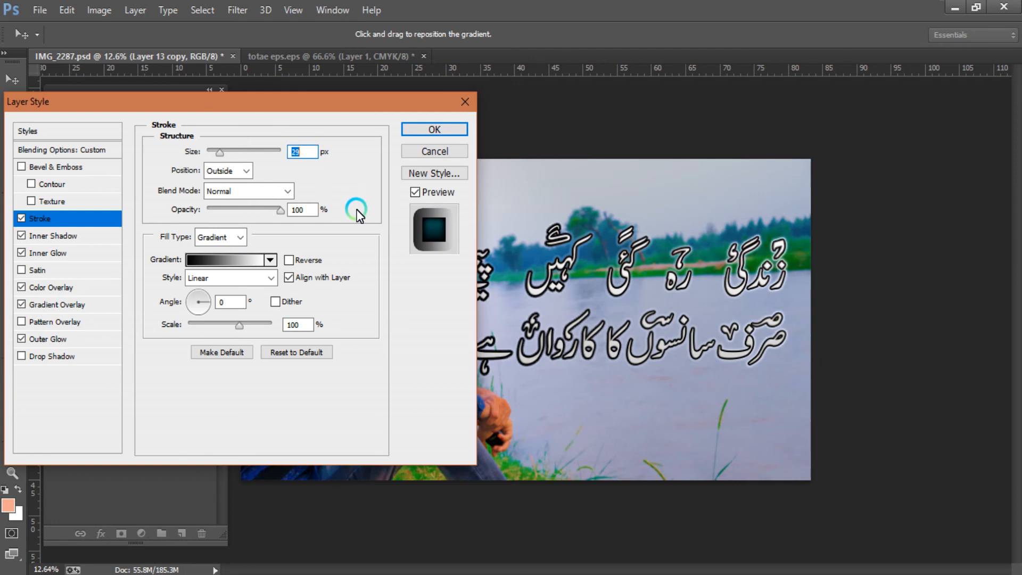
pyautogui.press('Down')
pyautogui.press('Down')
pyautogui.press('Down')
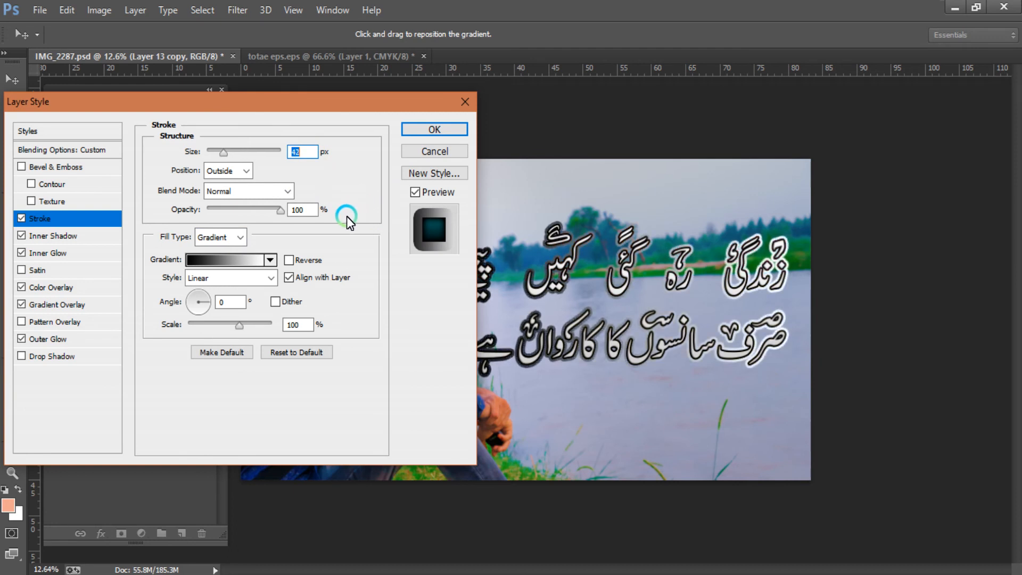
# Step: Try several gradient presets for the stroke, including Red, Green, and choose Blue, Red, Yellow
pyautogui.click(235, 260)
pyautogui.click(184, 261)
pyautogui.click(200, 263)
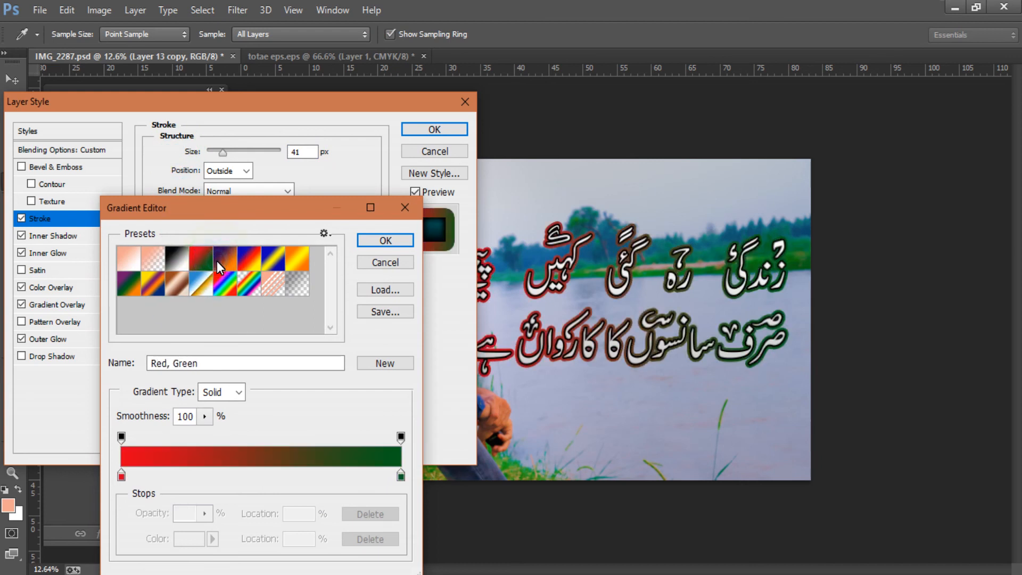
pyautogui.click(301, 260)
pyautogui.click(244, 260)
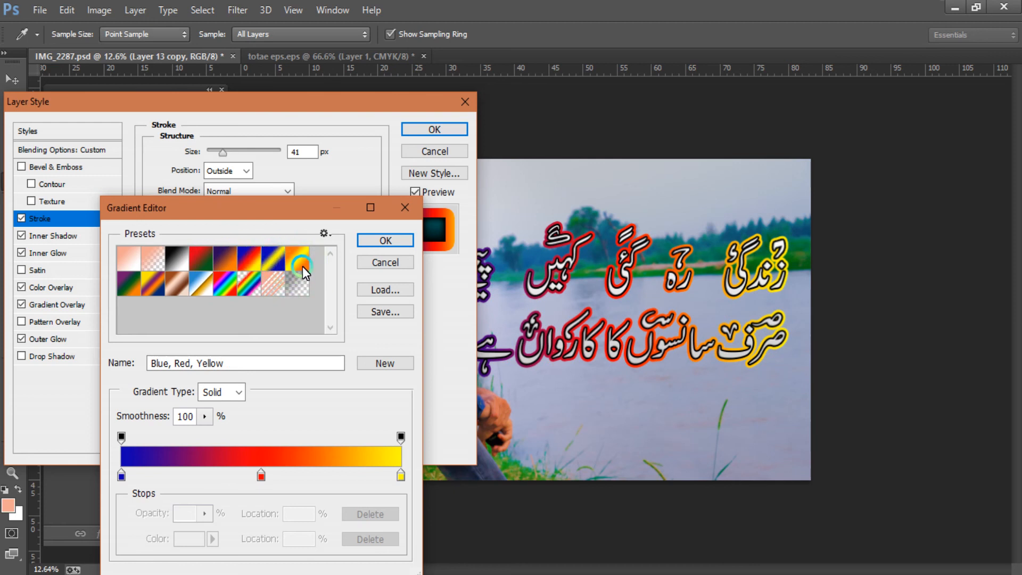
# Step: Delete the blue stop from the stroke gradient and move the red stop to location 0%
pyautogui.click(261, 475)
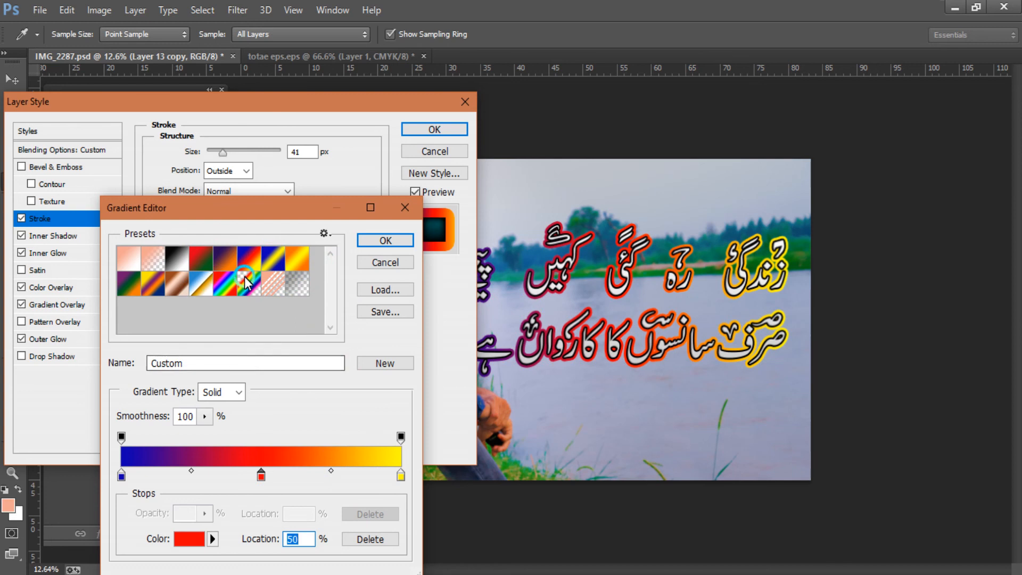
pyautogui.click(121, 475)
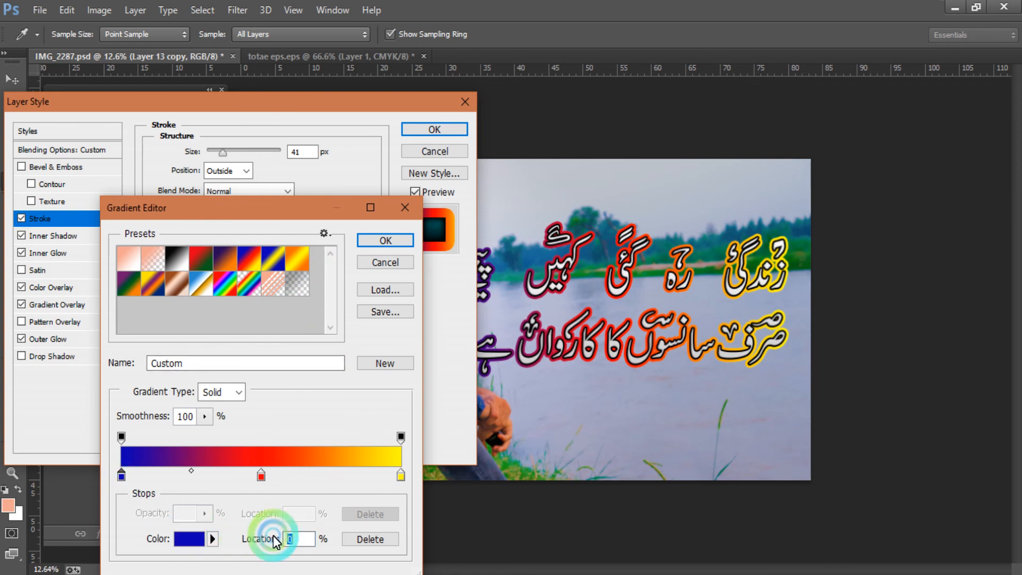
pyautogui.click(360, 538)
pyautogui.click(283, 499)
pyautogui.moveTo(263, 477); pyautogui.dragTo(122, 475)
pyautogui.click(353, 503)
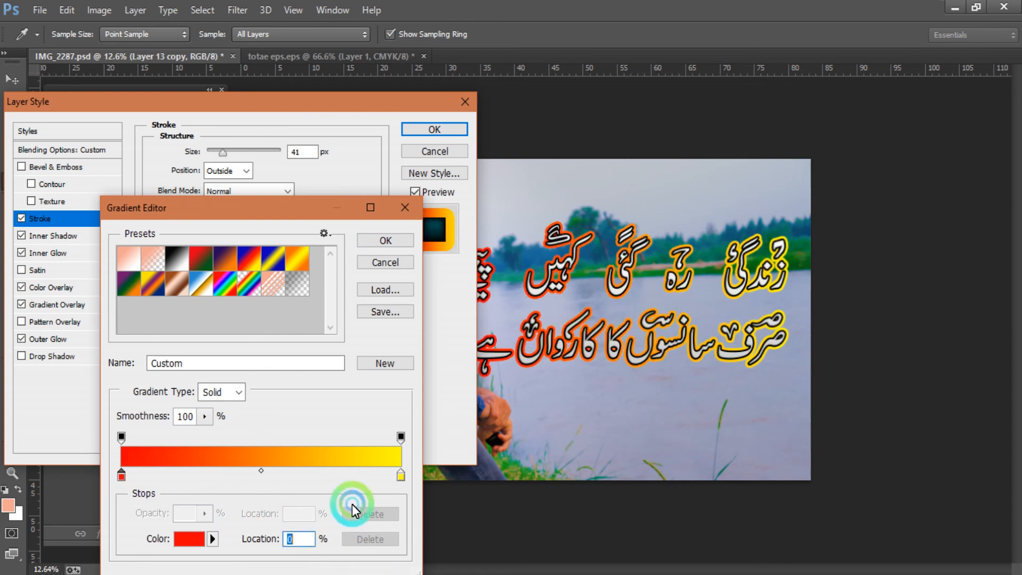
# Step: Change the yellow end stop of the gradient to dark red 5e0505 and accept the gradient
pyautogui.click(401, 474)
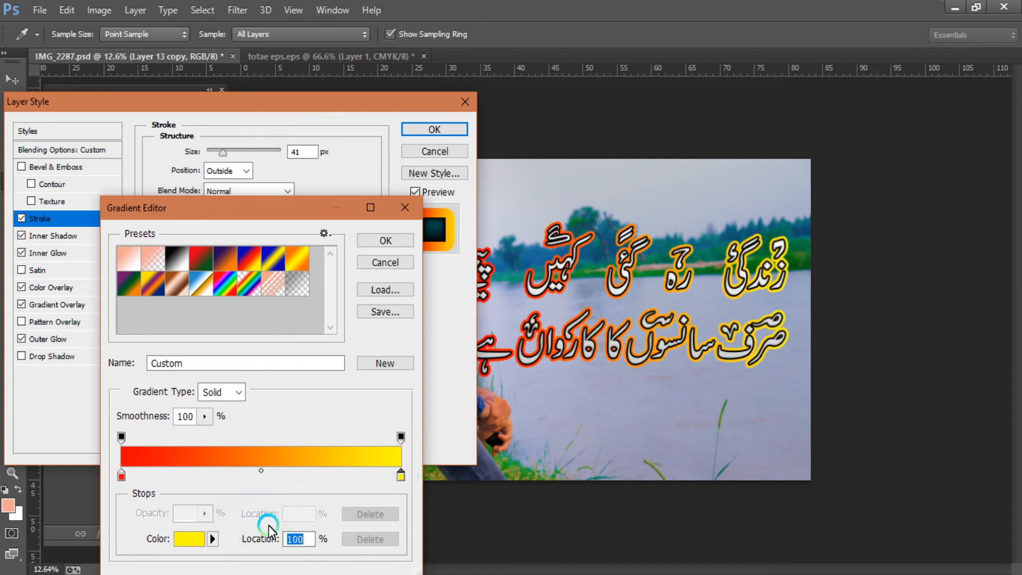
pyautogui.click(190, 538)
pyautogui.click(831, 302)
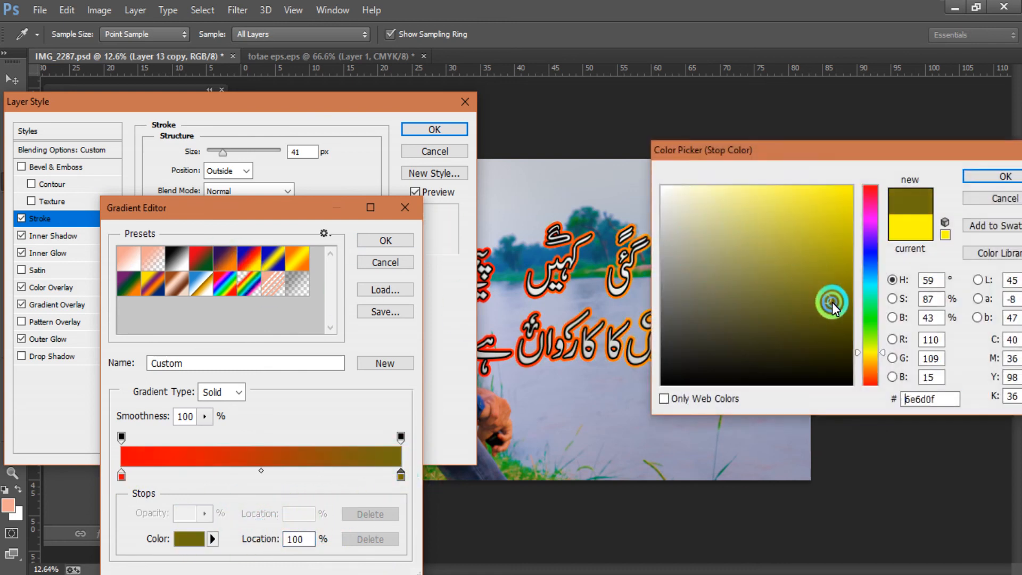
pyautogui.moveTo(829, 303)
pyautogui.mouseDown()
pyautogui.moveTo(821, 312)
pyautogui.moveTo(685, 199)
pyautogui.mouseUp()
pyautogui.moveTo(872, 235); pyautogui.dragTo(870, 215)
pyautogui.moveTo(804, 150); pyautogui.dragTo(213, 92)
pyautogui.moveTo(288, 272); pyautogui.dragTo(286, 331)
pyautogui.click(257, 253)
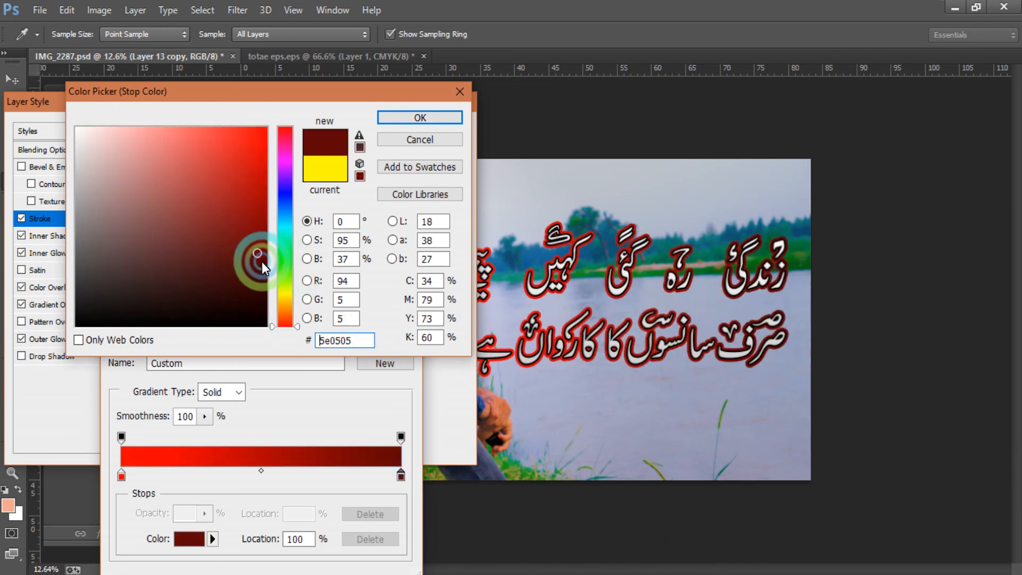
pyautogui.click(406, 117)
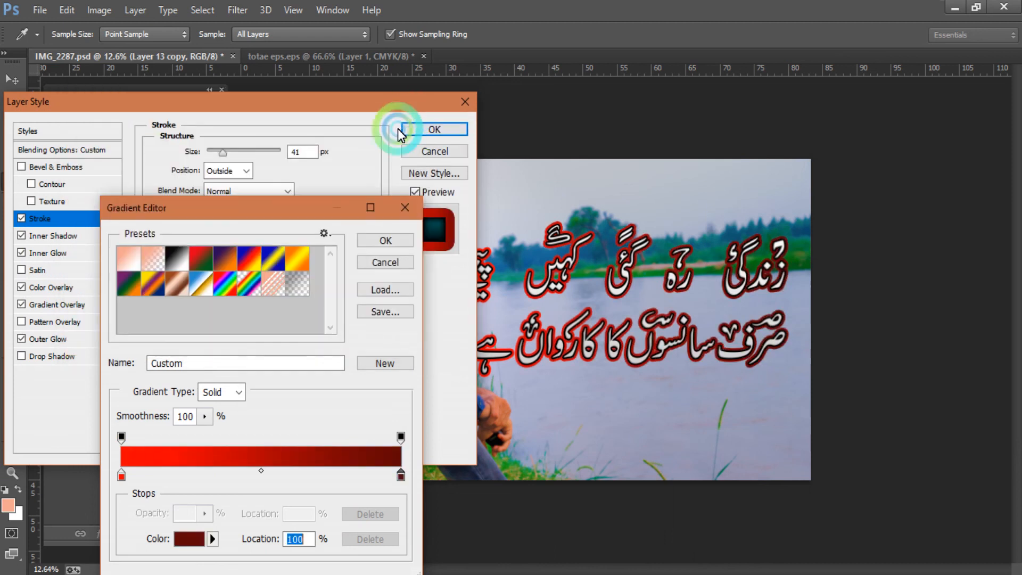
pyautogui.click(386, 240)
# Step: Try stroke sizes of 20 and 32 px, set the size to 25 px and apply the layer style
pyautogui.write('20')
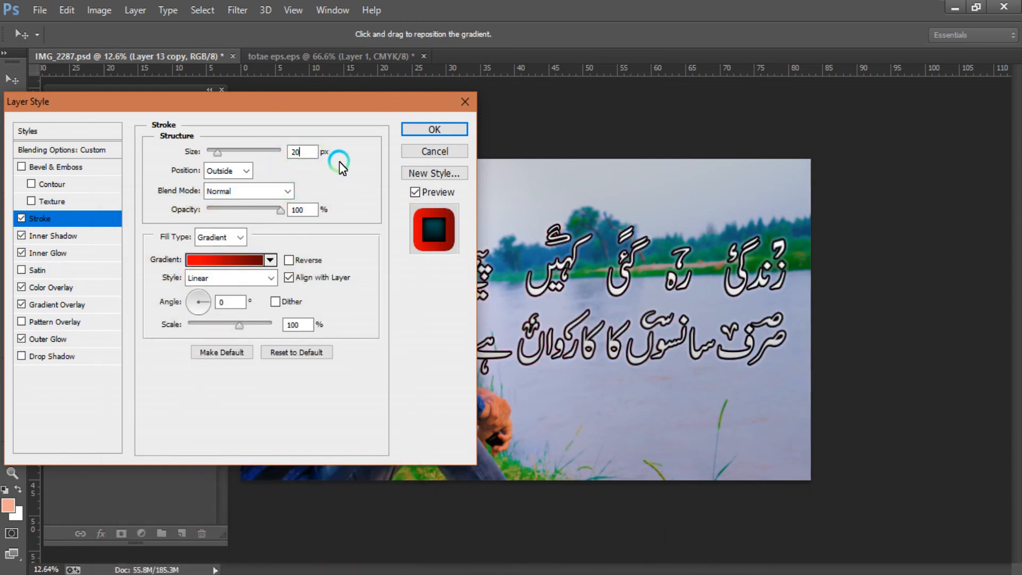
pyautogui.click(219, 155)
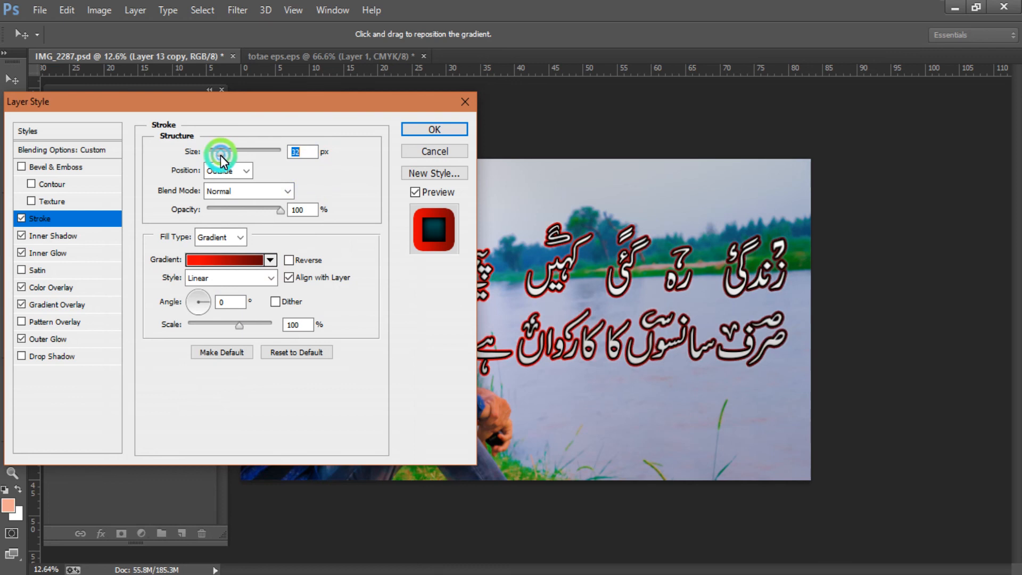
pyautogui.click(299, 153)
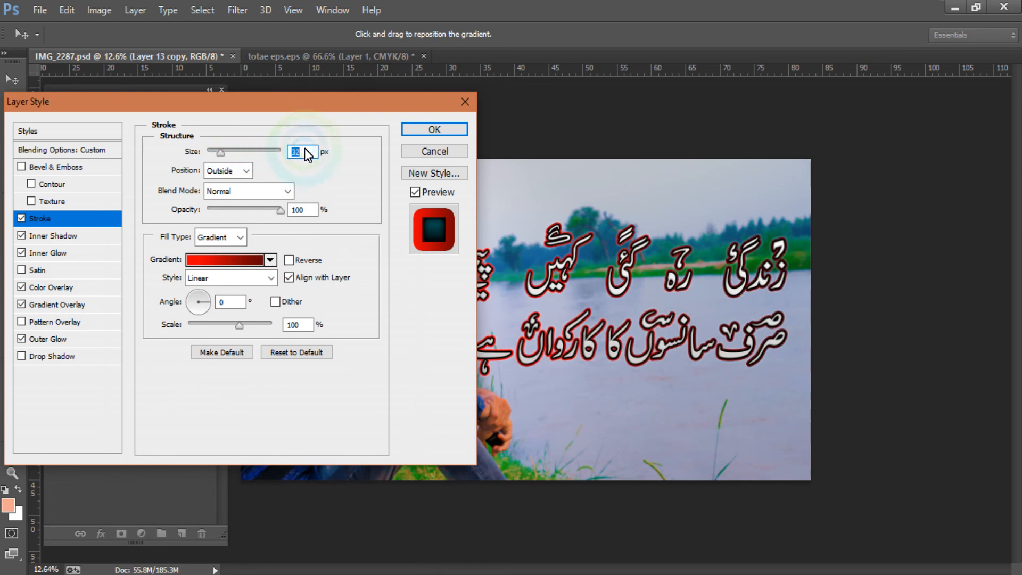
pyautogui.write('25')
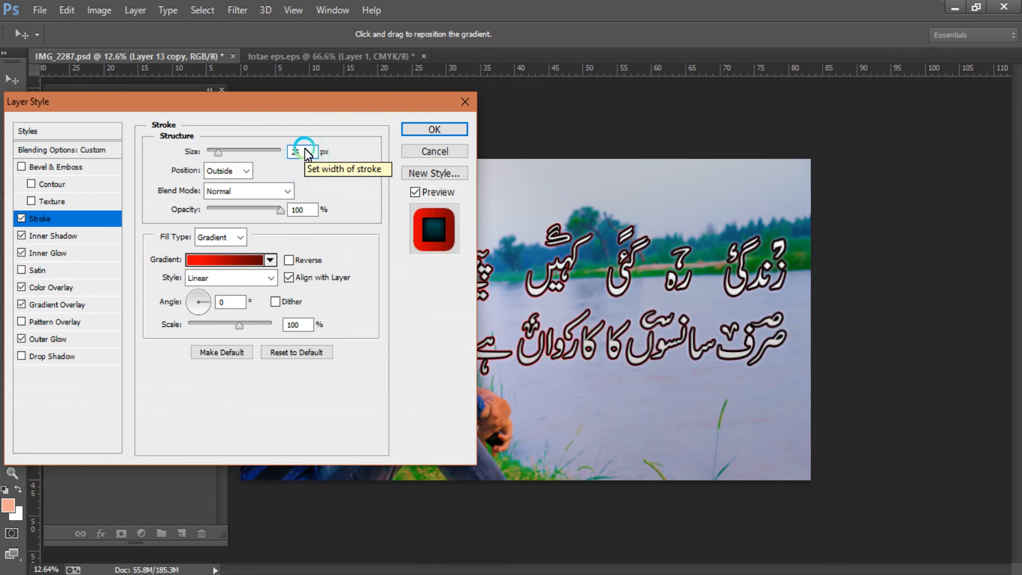
pyautogui.press('Return')
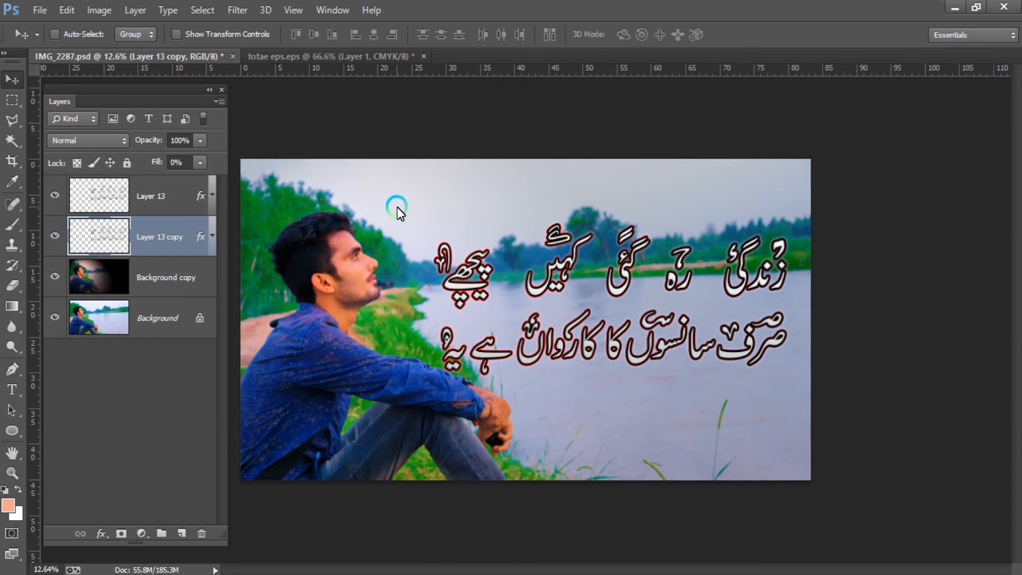
# Step: Duplicate the Background layer
pyautogui.click(174, 282)
pyautogui.click(151, 319)
pyautogui.click(164, 281)
pyautogui.click(174, 320)
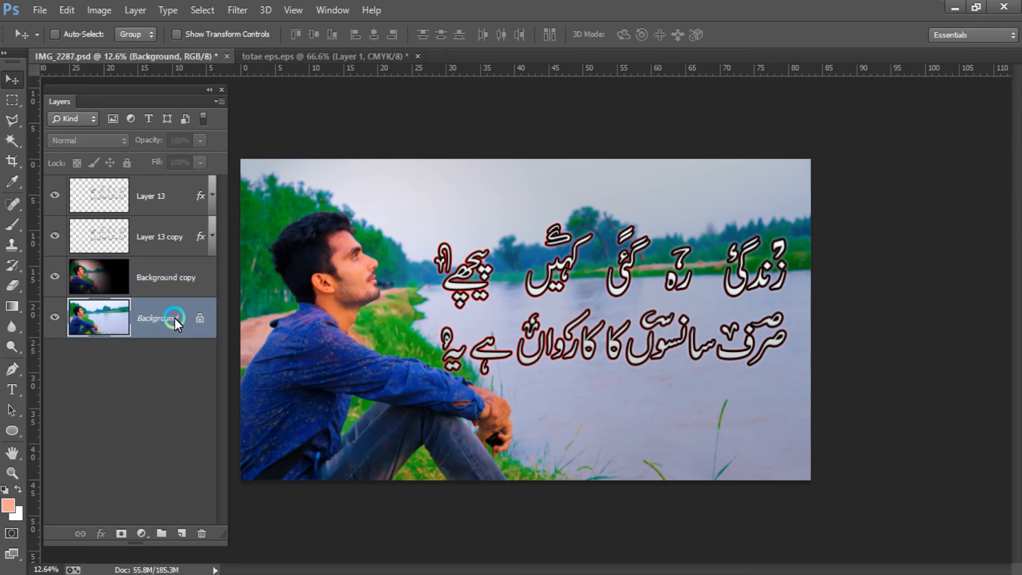
pyautogui.hotkey('ctrl', 'j')
# Step: Apply a Lens Correction vignette with amount -46 and midpoint +30 to the duplicated background layer
pyautogui.click(236, 11)
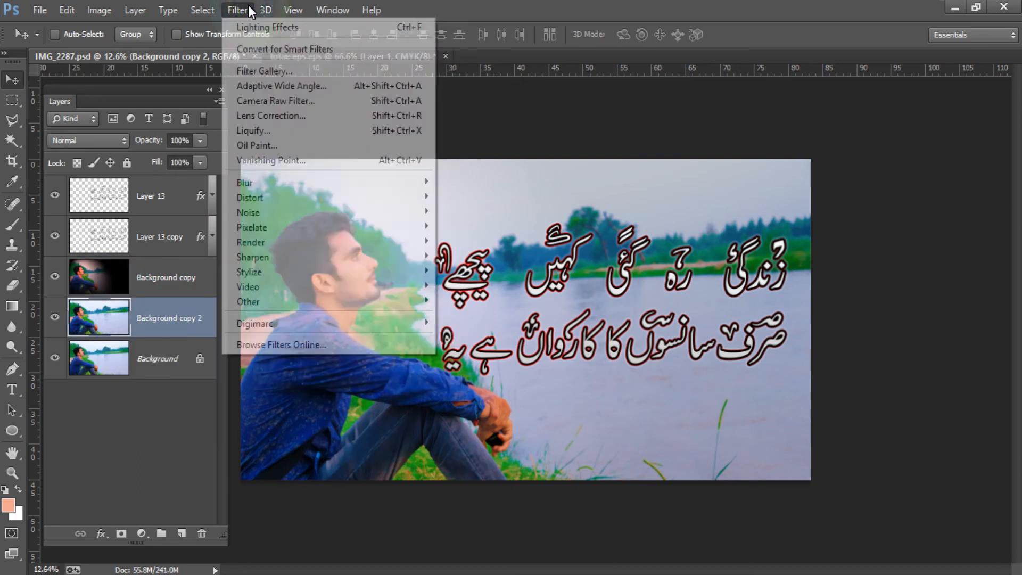
pyautogui.click(270, 116)
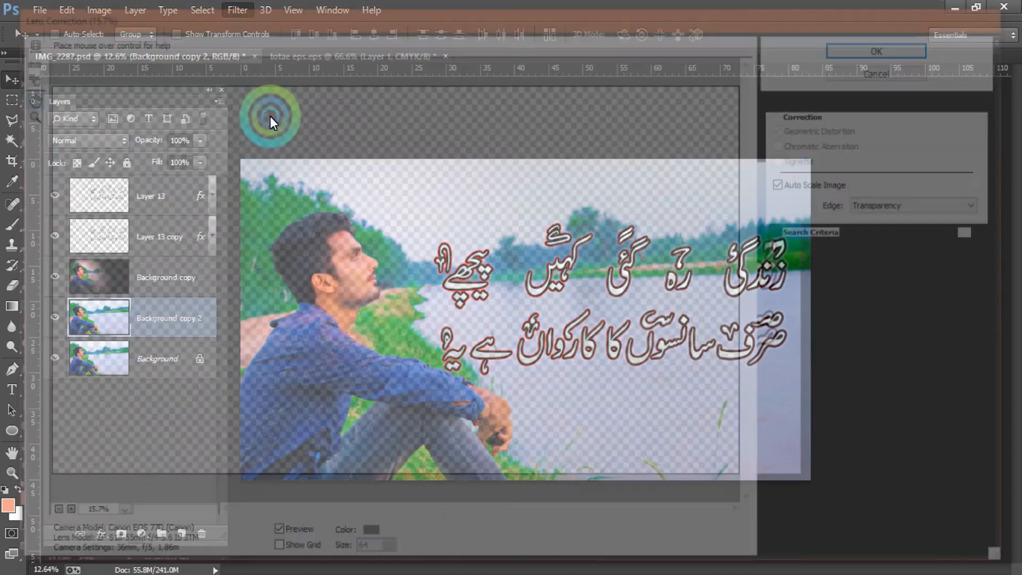
pyautogui.click(877, 95)
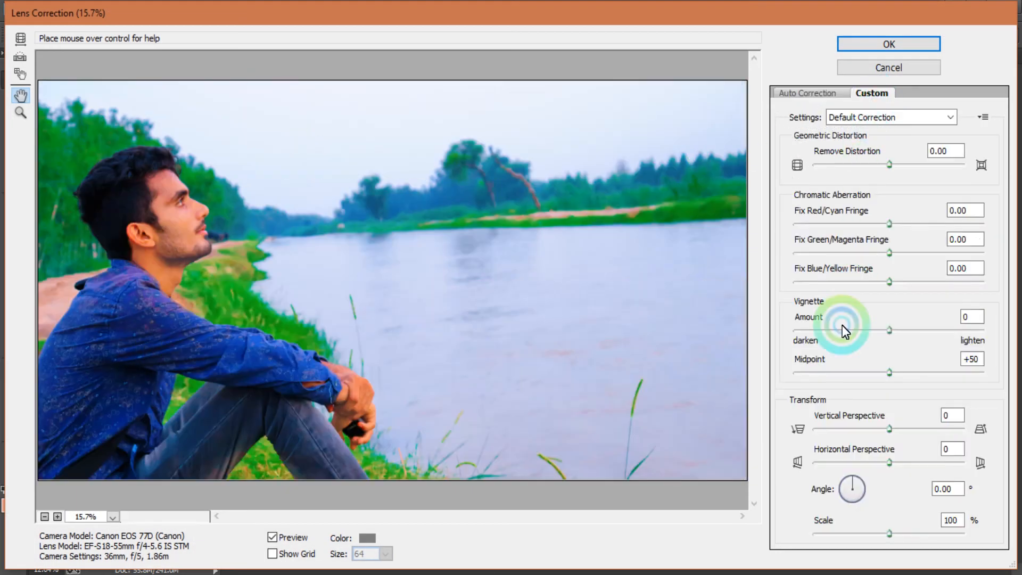
pyautogui.click(825, 373)
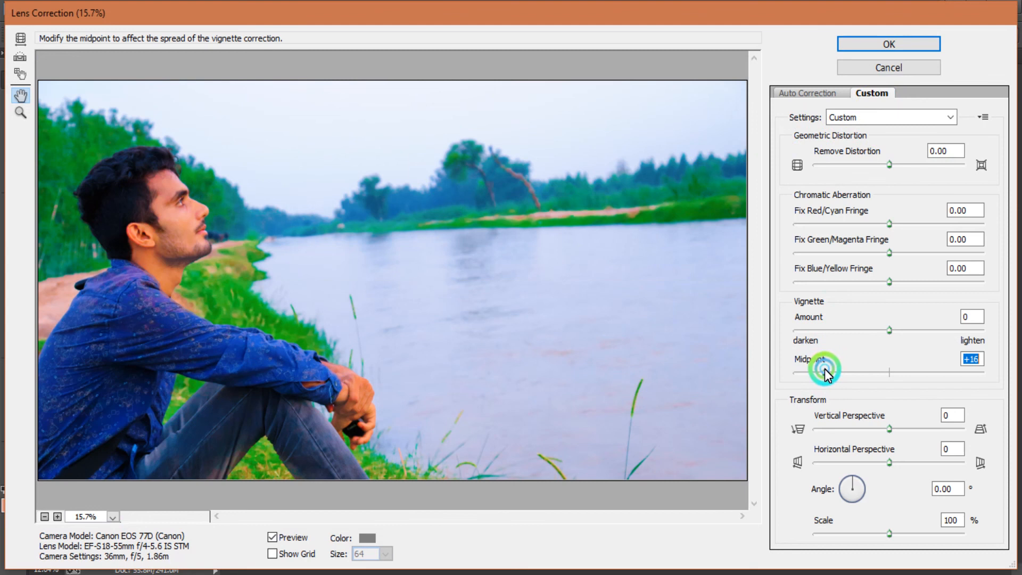
pyautogui.moveTo(825, 372); pyautogui.dragTo(849, 367)
pyautogui.click(829, 329)
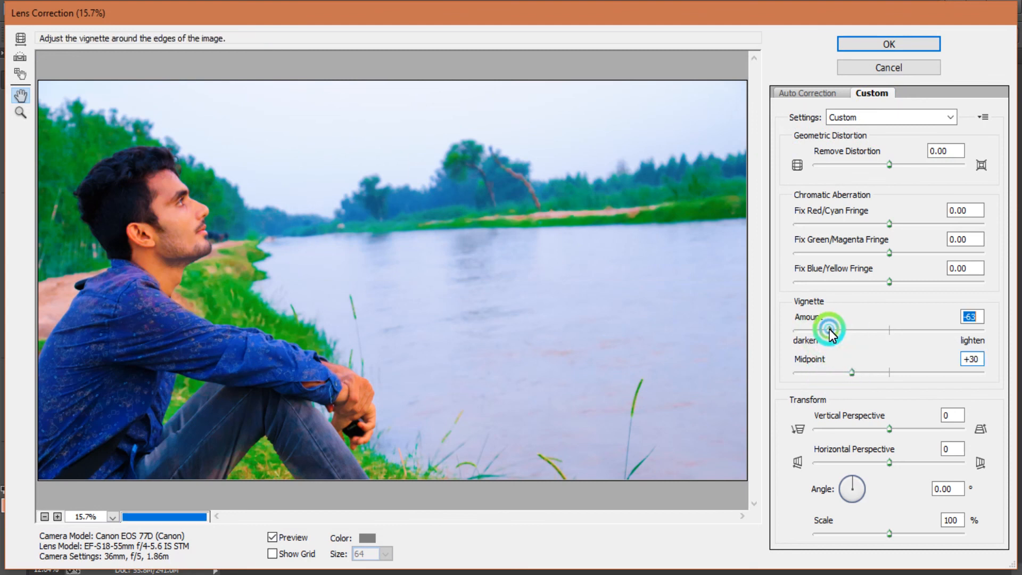
pyautogui.moveTo(828, 330); pyautogui.dragTo(845, 326)
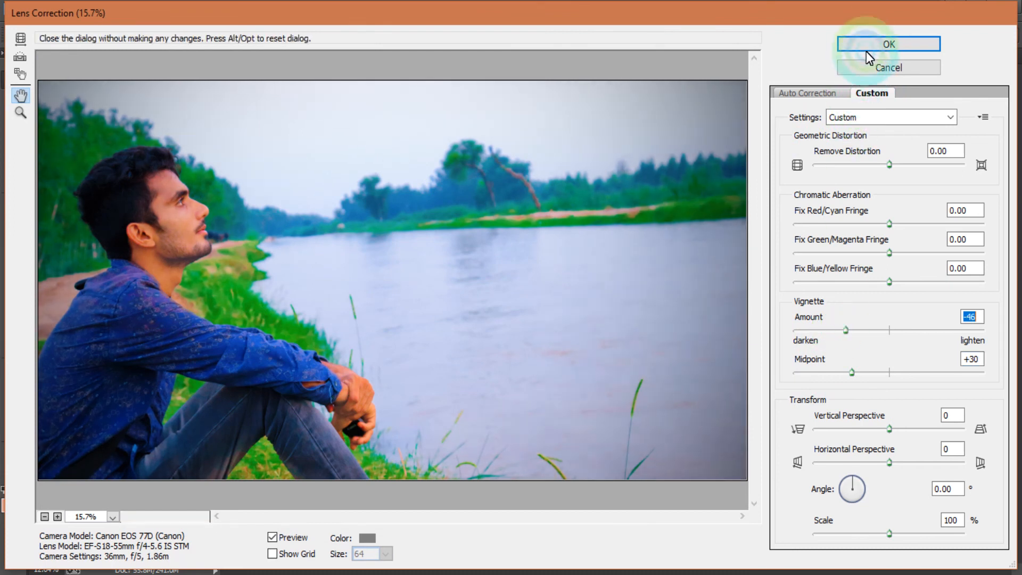
pyautogui.press('Return')
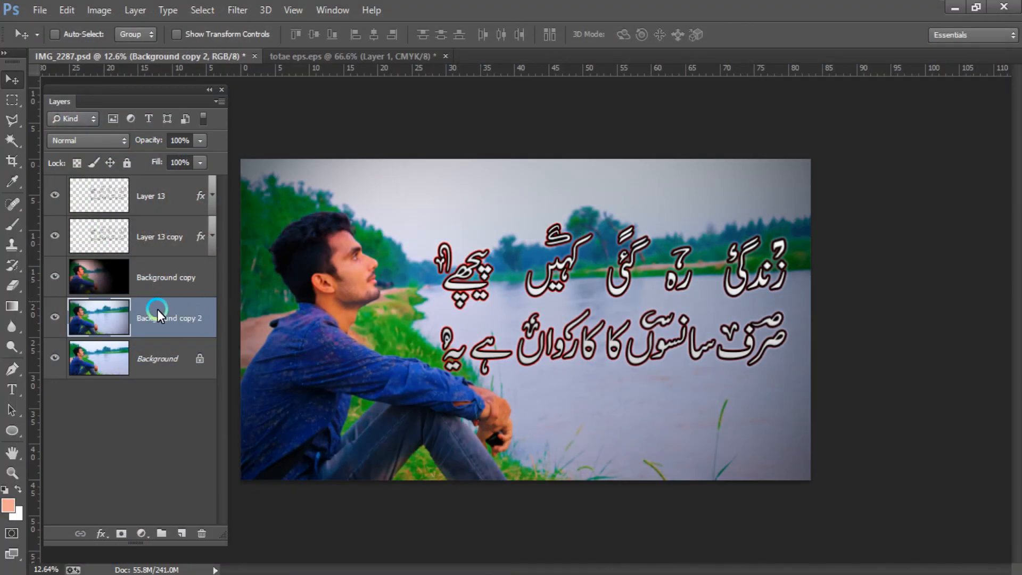
# Step: Compare the picture with and without the darkened Background copy layer, leaving that layer hidden
pyautogui.click(62, 273)
pyautogui.click(62, 273)
pyautogui.click(61, 273)
pyautogui.click(62, 273)
pyautogui.click(93, 279)
pyautogui.click(101, 327)
pyautogui.click(86, 276)
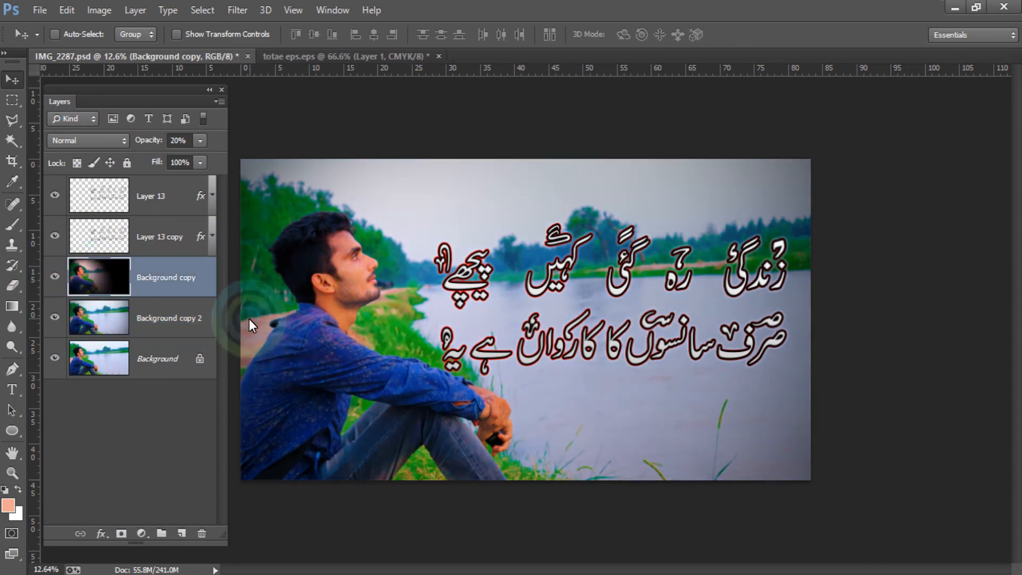
pyautogui.keyDown('shift'); pyautogui.click(107, 316); pyautogui.keyUp('shift')
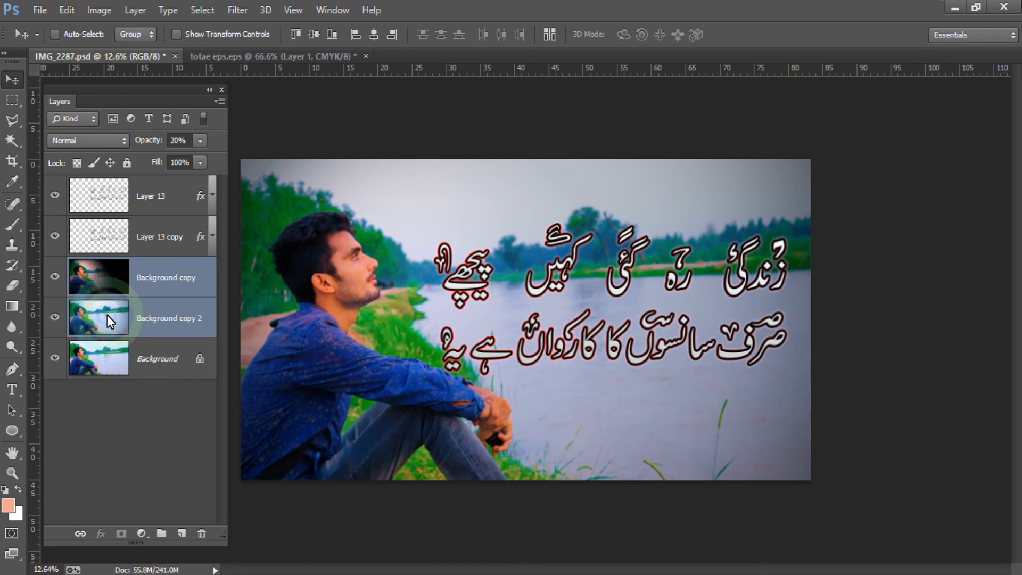
pyautogui.click(120, 286)
pyautogui.click(55, 278)
pyautogui.click(53, 275)
pyautogui.click(52, 276)
# Step: Compare the photo with and without the vignetted Background copy 2 layer and delete that layer
pyautogui.click(79, 311)
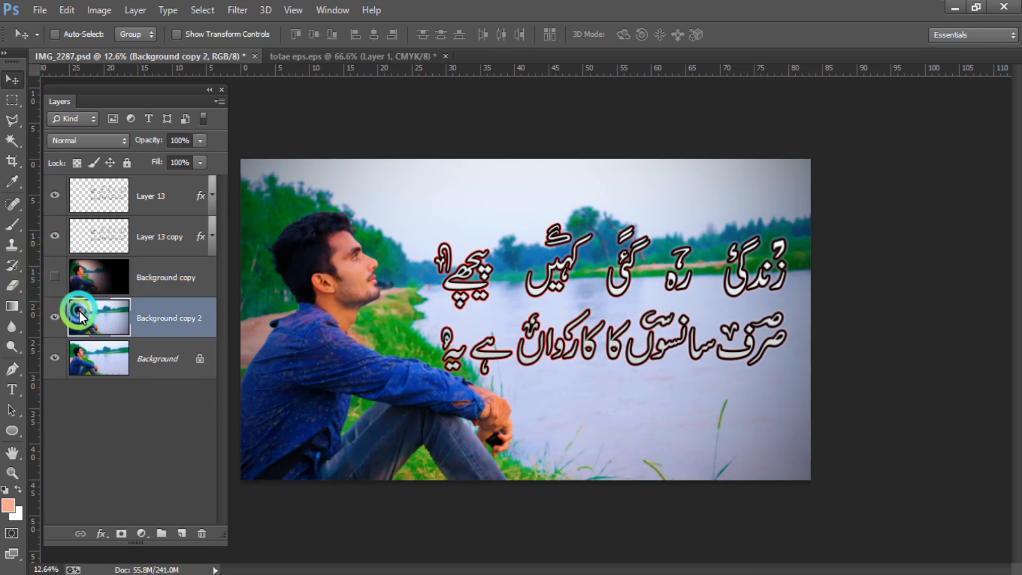
pyautogui.click(54, 318)
pyautogui.click(54, 319)
pyautogui.click(54, 318)
pyautogui.click(84, 320)
pyautogui.press('Delete')
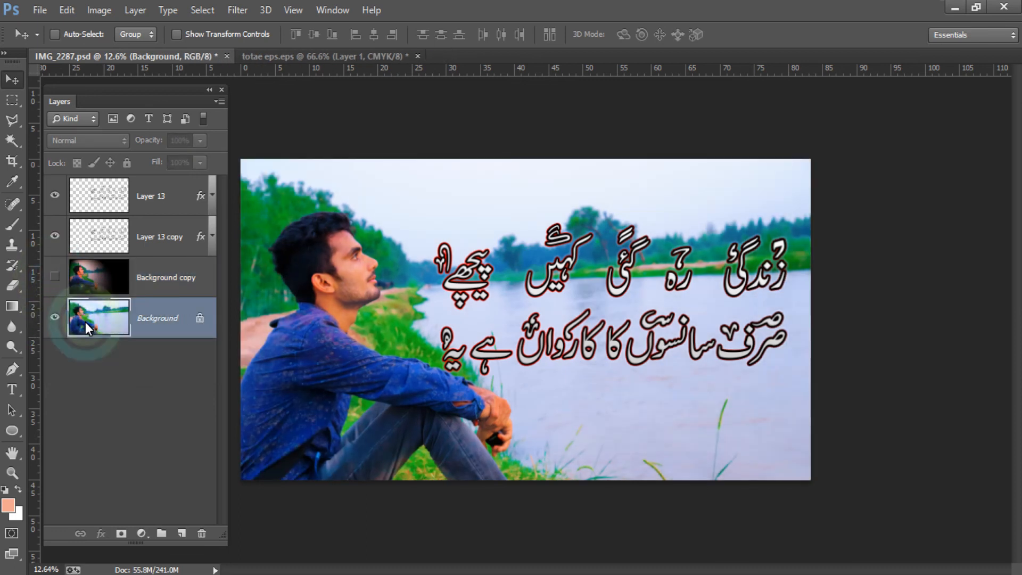
# Step: Show the darkened Background copy layer again and set its opacity to 15%
pyautogui.click(55, 276)
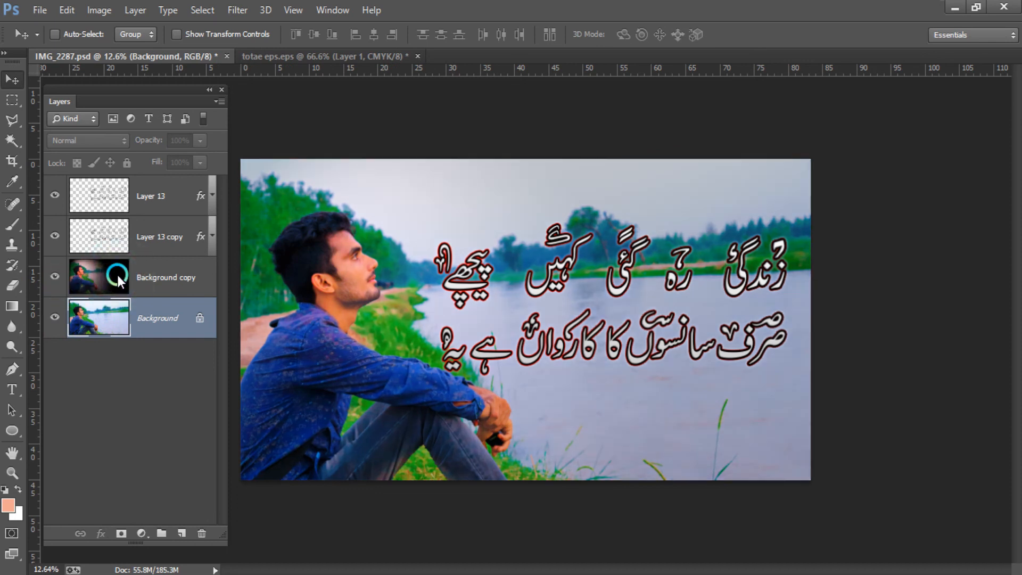
pyautogui.click(117, 275)
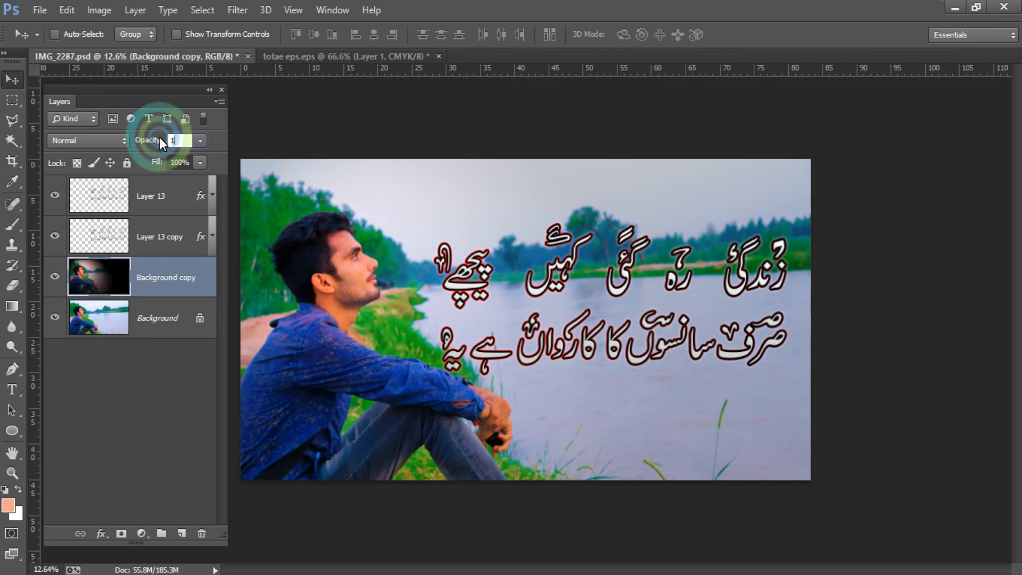
pyautogui.write('15')
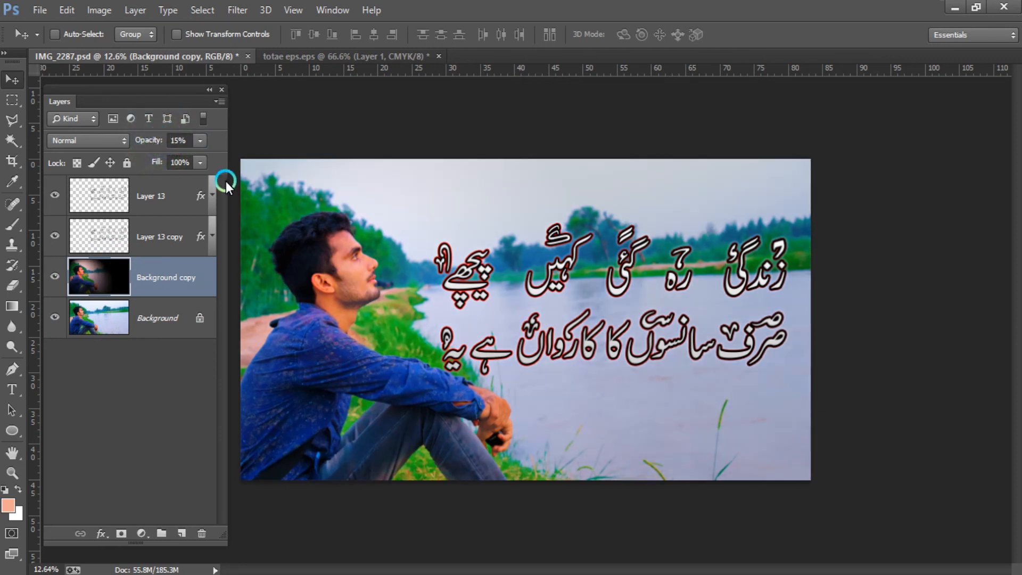
# Step: Fit the whole picture on screen and close the Layers panel to view the design unobstructed
pyautogui.rightClick(455, 306)
pyautogui.click(496, 319)
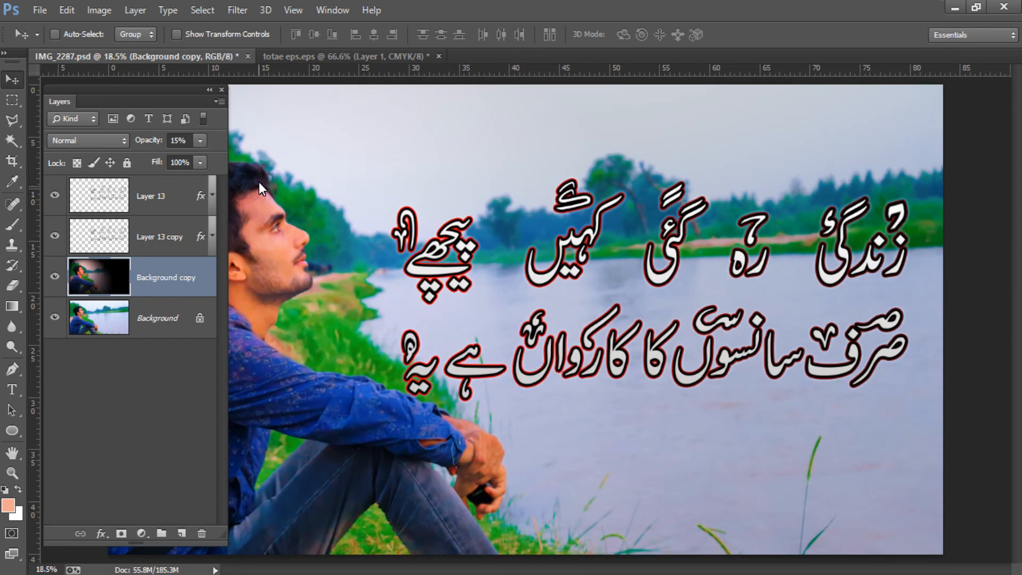
pyautogui.click(219, 89)
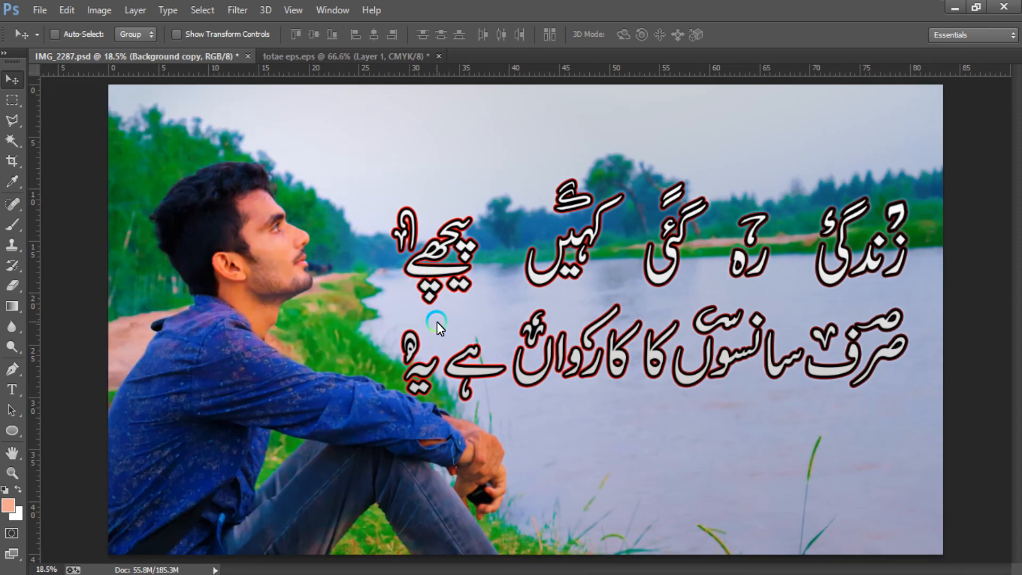